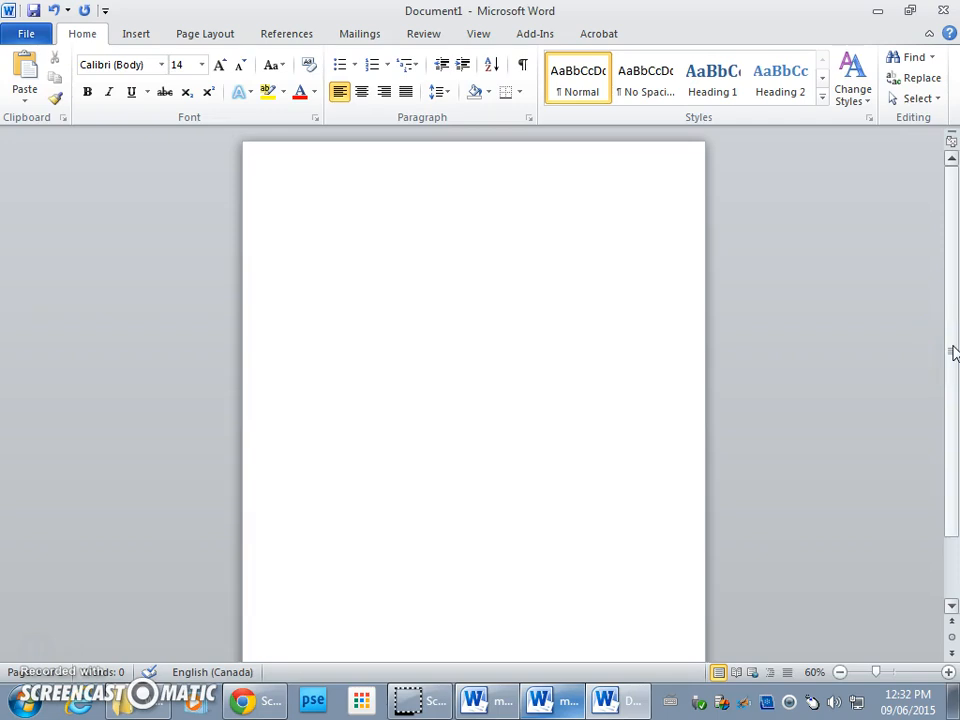
# Step: Write "Hello how are you" on the first line of the blank document
pyautogui.click(363, 200)
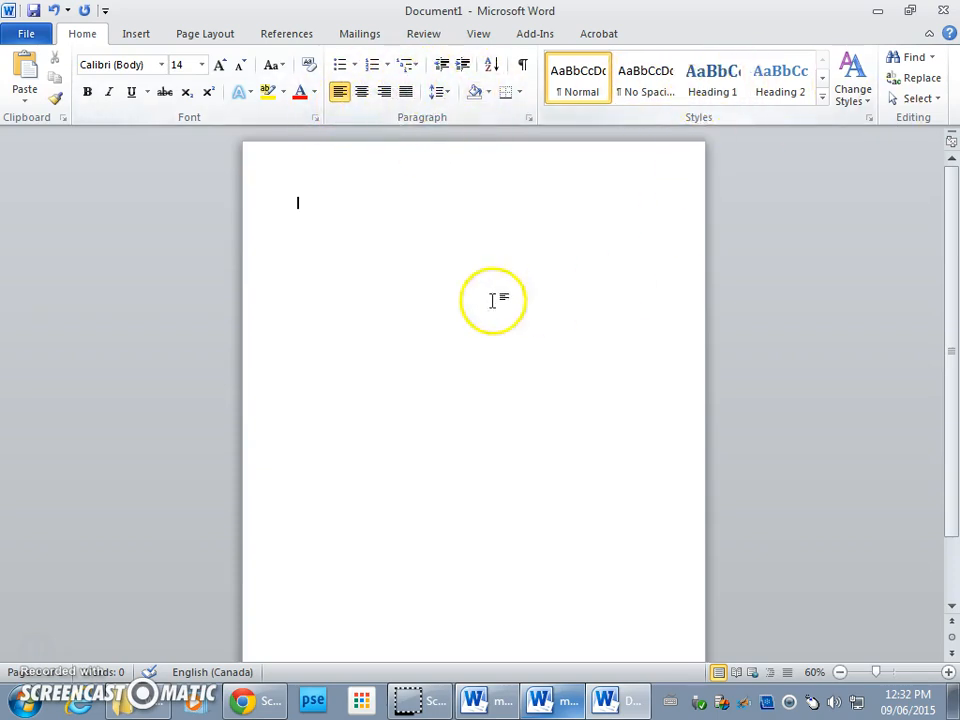
pyautogui.click(136, 33)
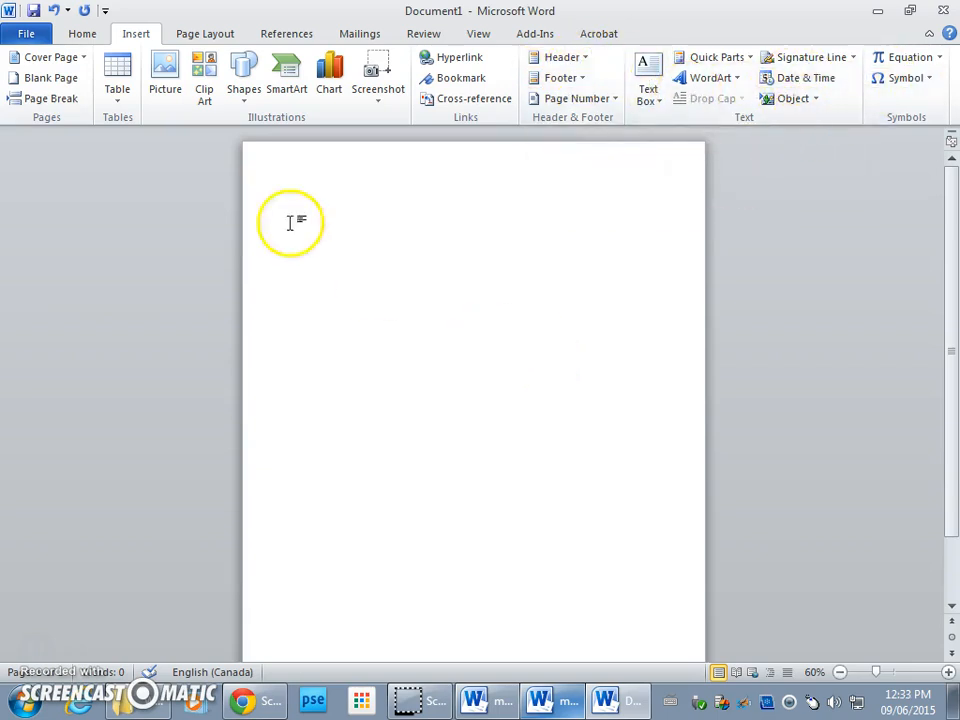
pyautogui.click(196, 36)
pyautogui.click(58, 174)
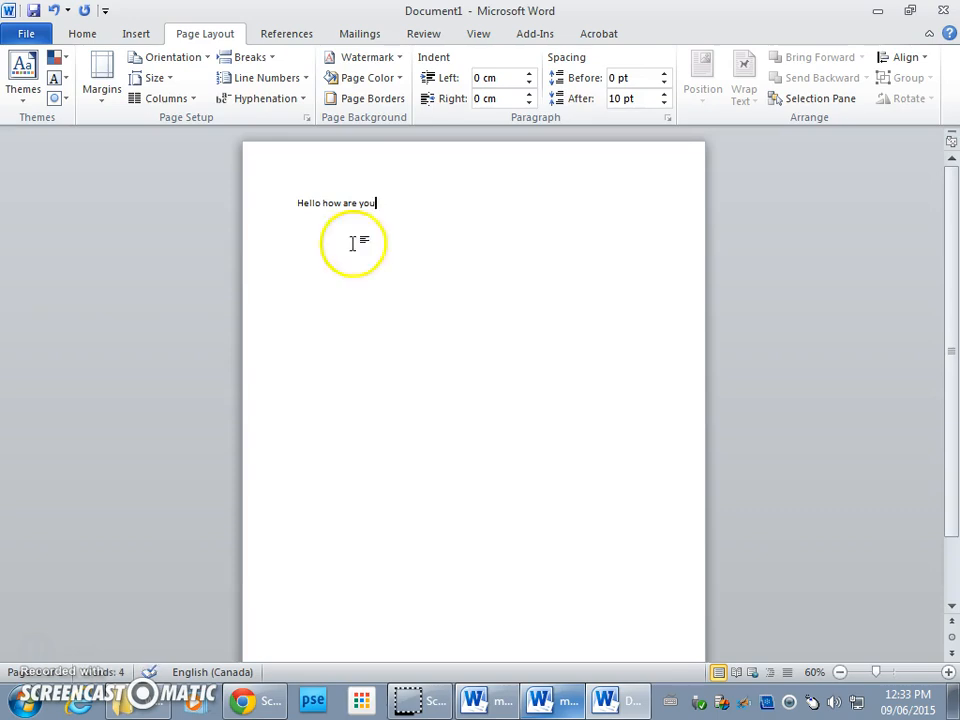
# Step: Try to apply the Aharoni font to the whole "Hello how are you" line
pyautogui.click(90, 37)
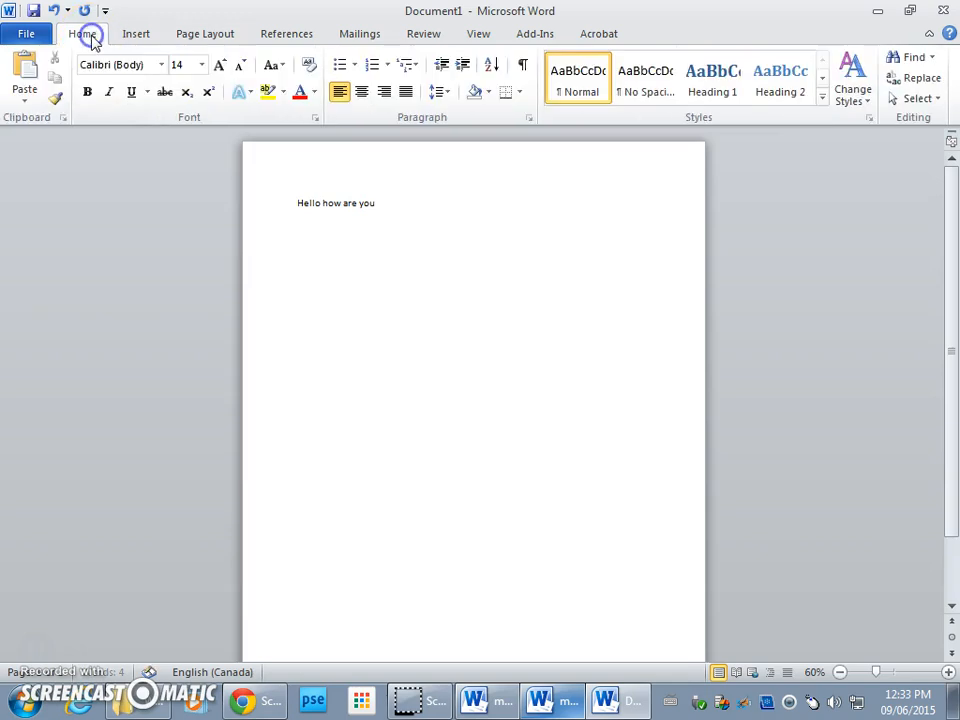
pyautogui.moveTo(376, 206); pyautogui.dragTo(300, 216)
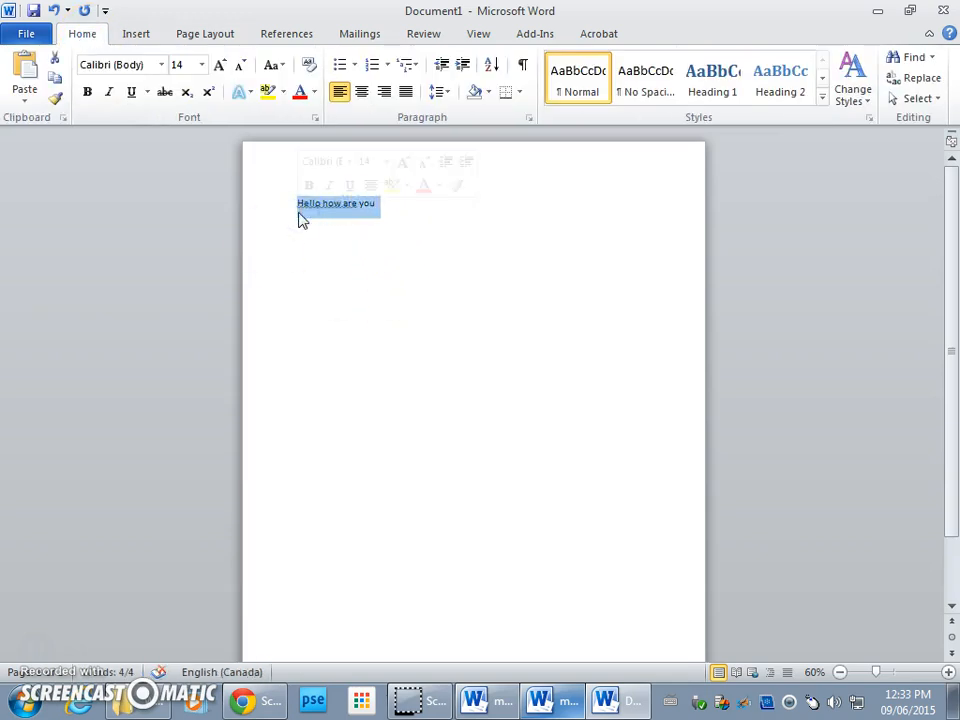
pyautogui.moveTo(379, 216); pyautogui.dragTo(272, 220)
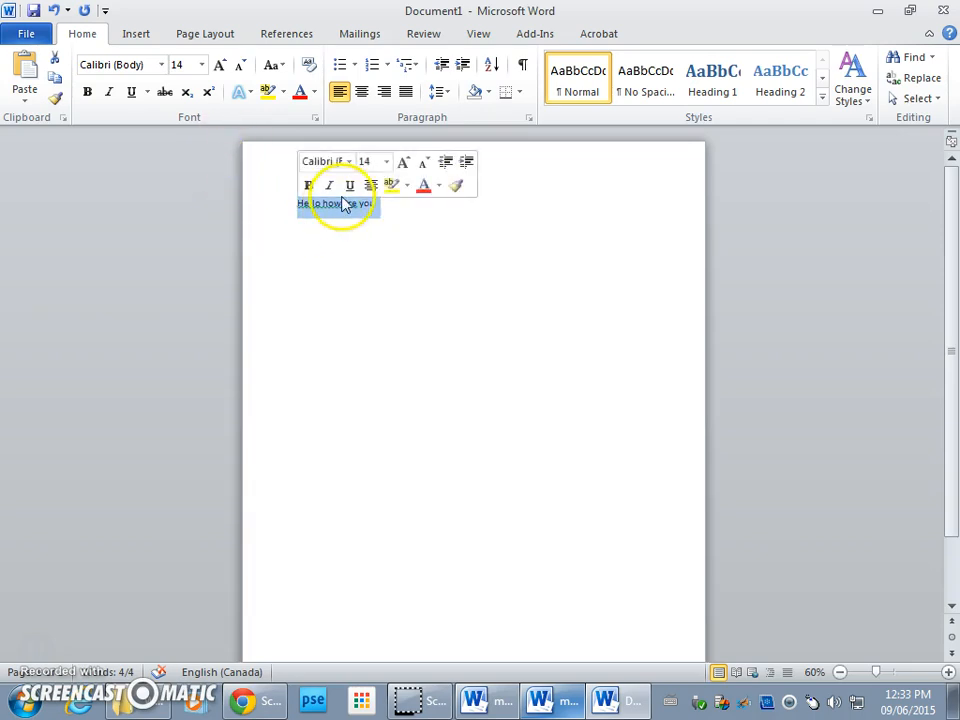
pyautogui.click(392, 238)
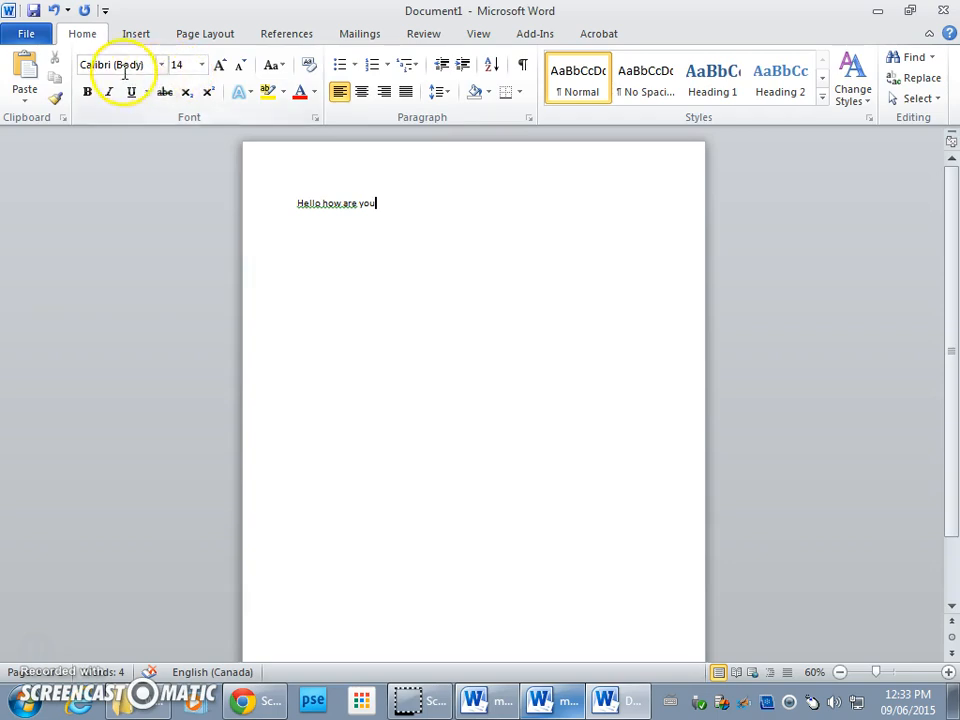
pyautogui.moveTo(381, 204); pyautogui.dragTo(300, 208)
pyautogui.click(356, 182)
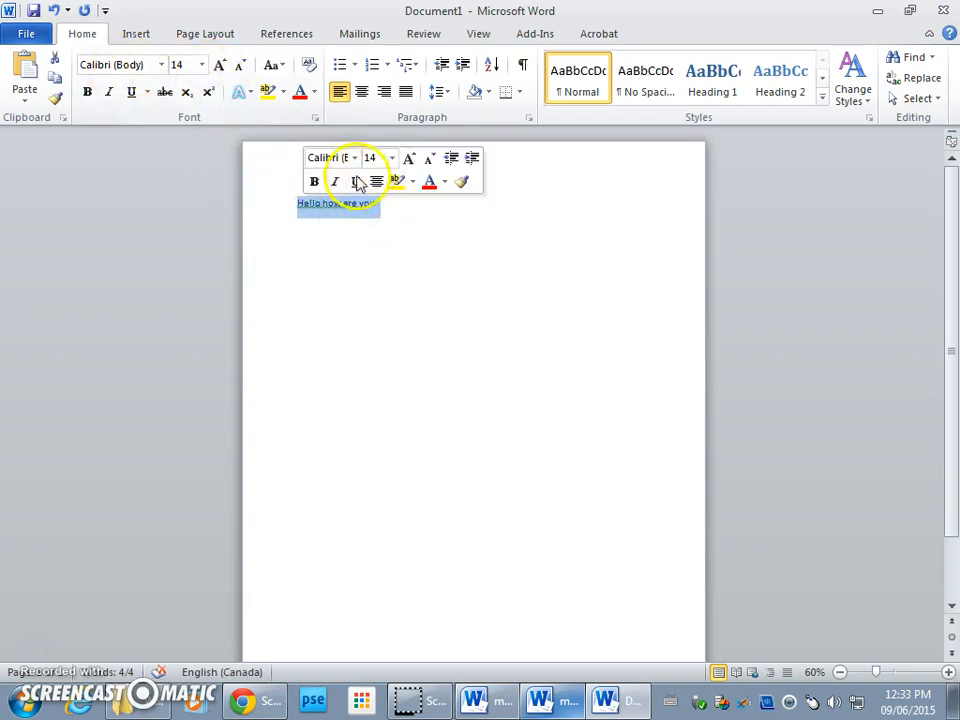
pyautogui.click(355, 160)
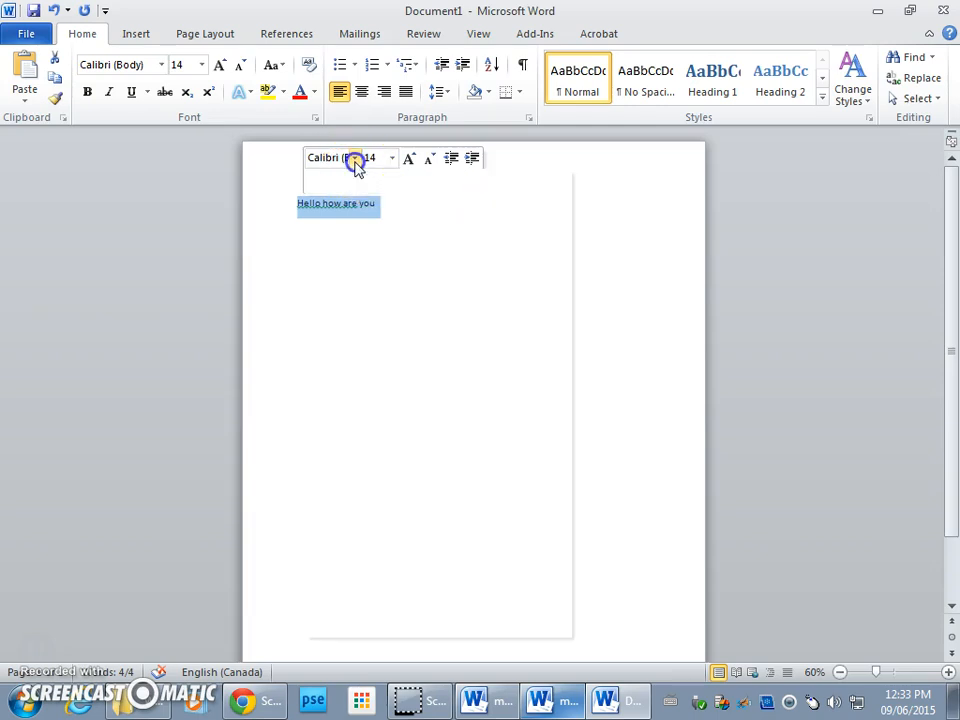
pyautogui.moveTo(563, 205); pyautogui.dragTo(578, 180)
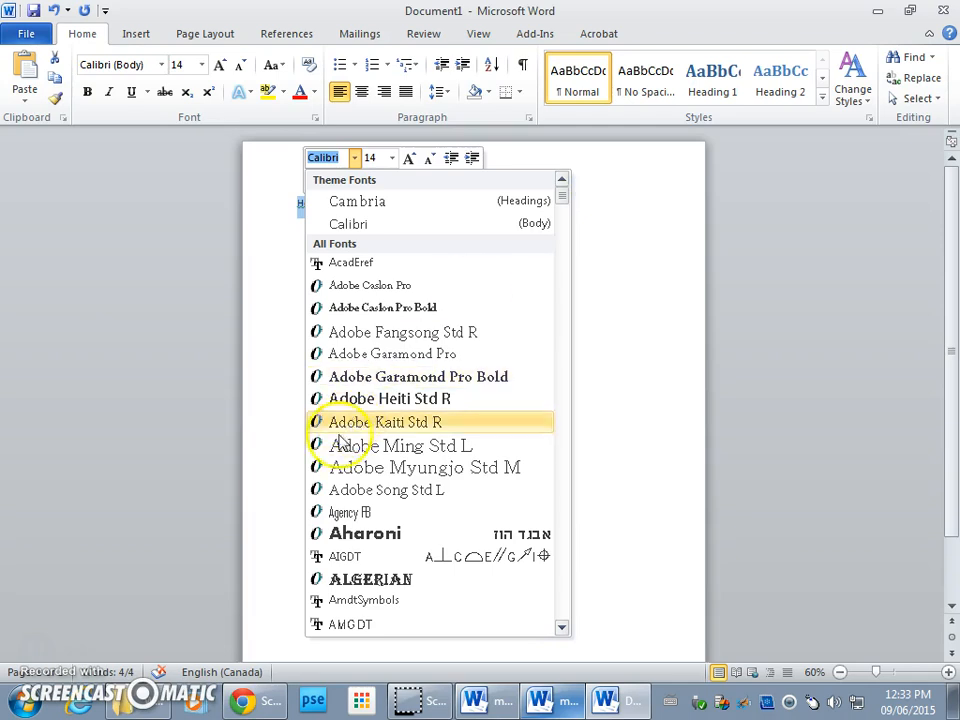
pyautogui.click(327, 538)
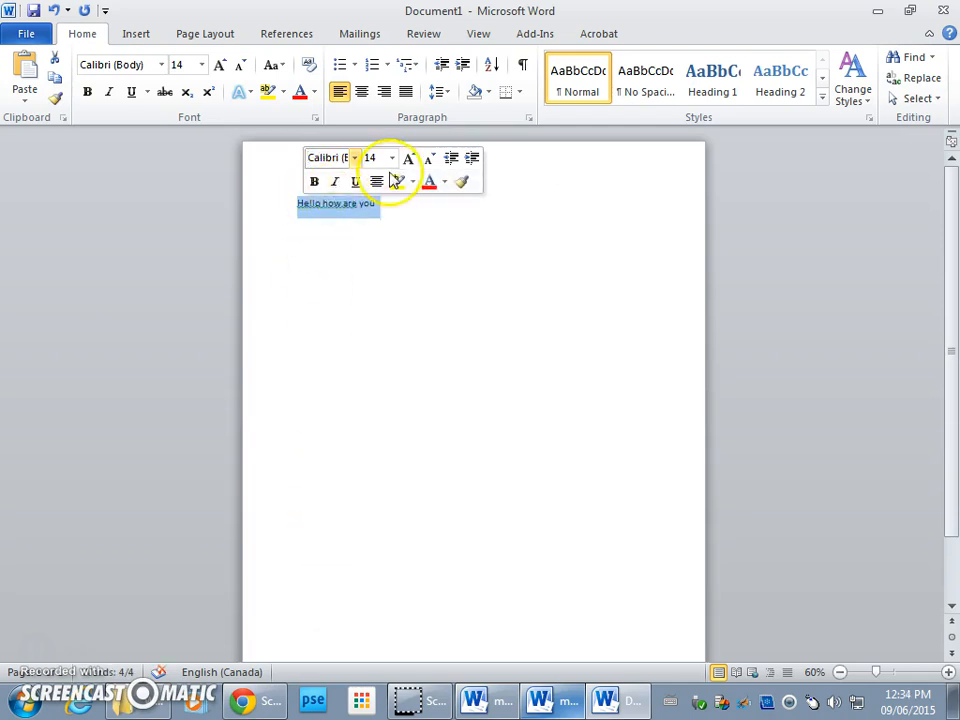
pyautogui.click(354, 160)
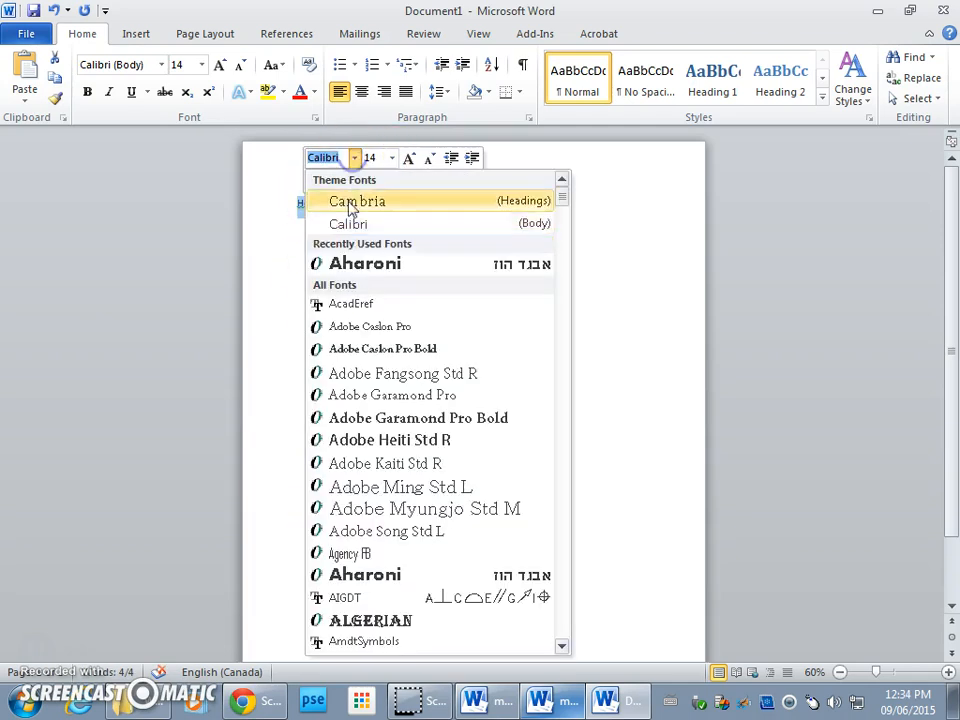
pyautogui.click(349, 265)
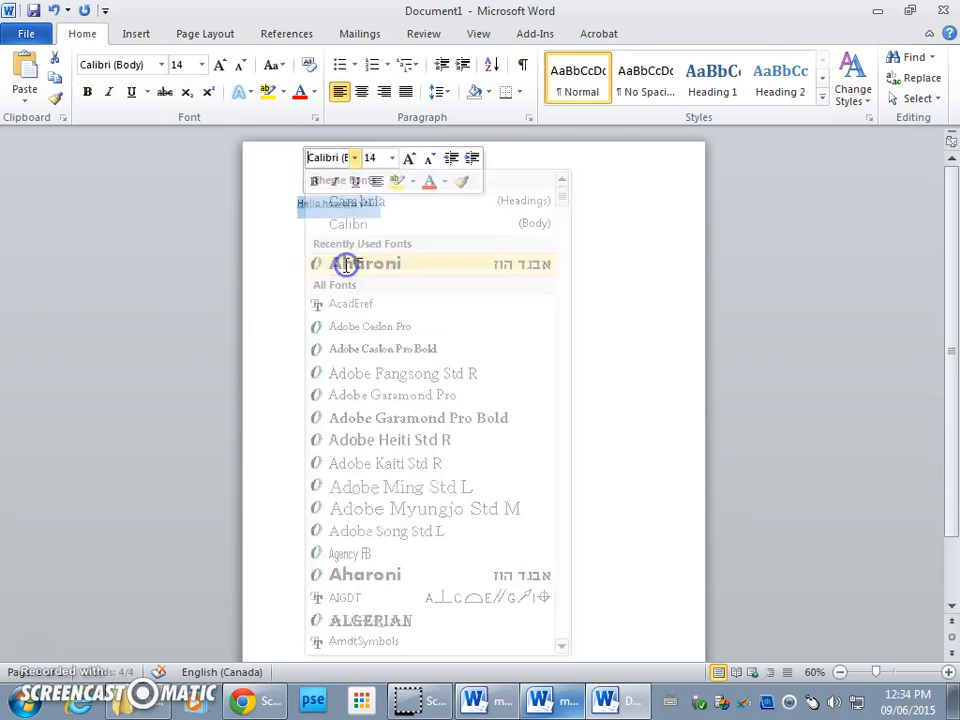
# Step: Set the font size of the selected greeting to 72 and deselect the text
pyautogui.click(391, 158)
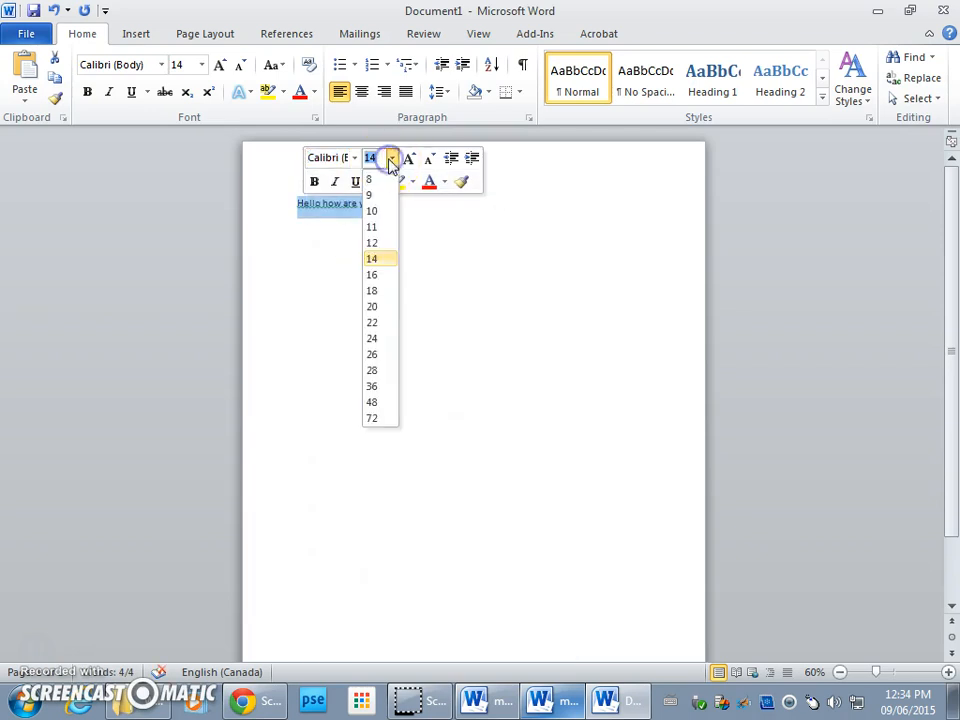
pyautogui.click(372, 417)
pyautogui.click(423, 347)
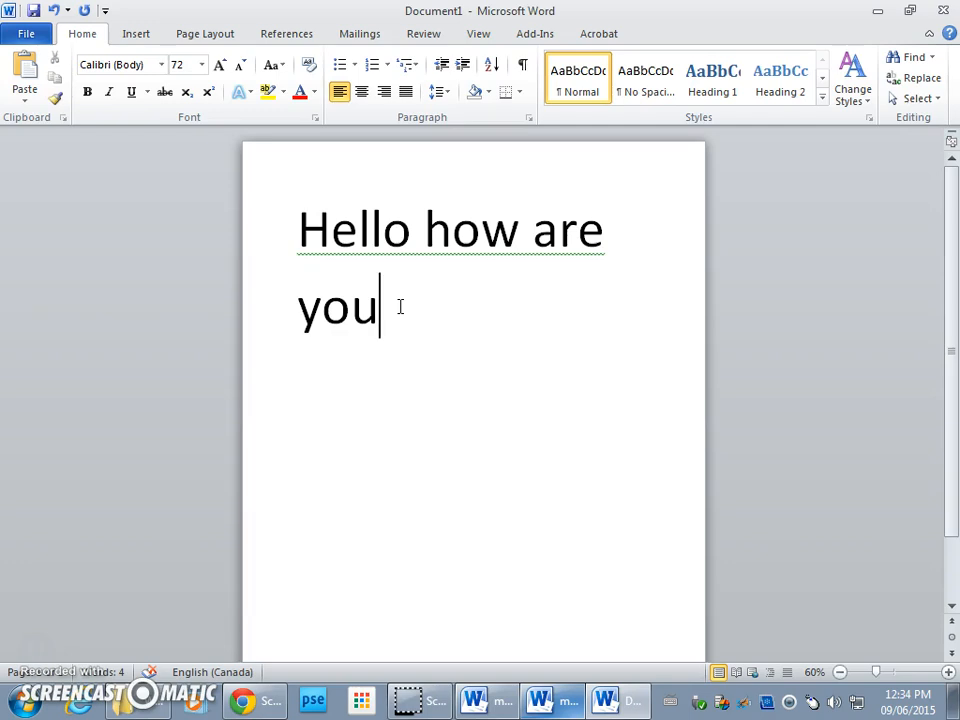
# Step: Set the font size of "Hello how are you" to 100 and centre the text on the page
pyautogui.moveTo(950, 317)
pyautogui.mouseDown()
pyautogui.moveTo(950, 424)
pyautogui.moveTo(950, 334)
pyautogui.mouseUp()
pyautogui.moveTo(379, 281); pyautogui.dragTo(291, 165)
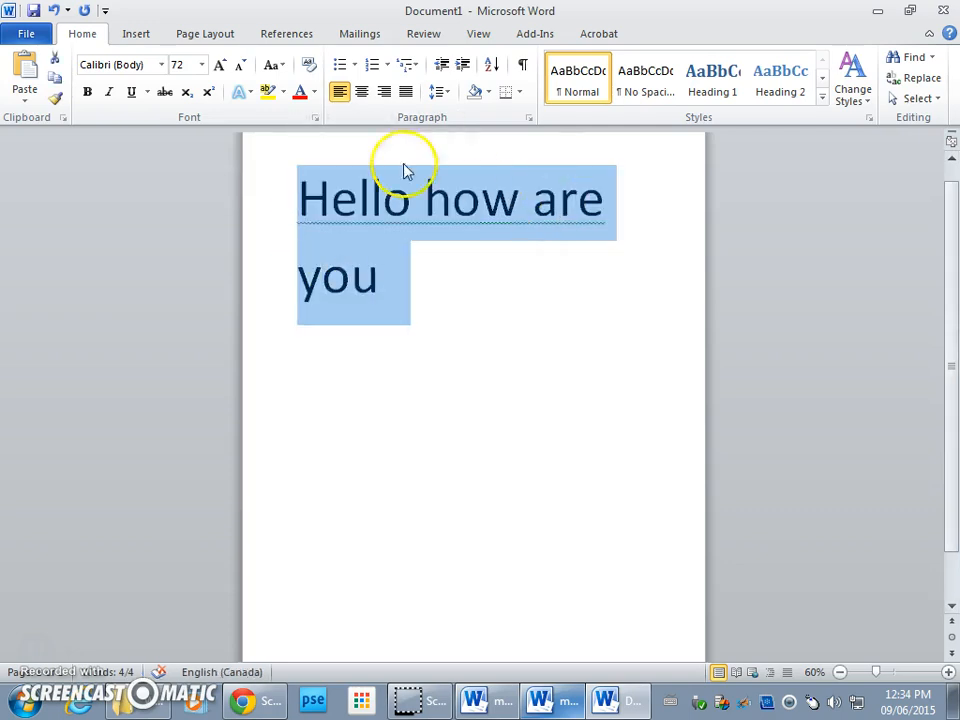
pyautogui.click(376, 116)
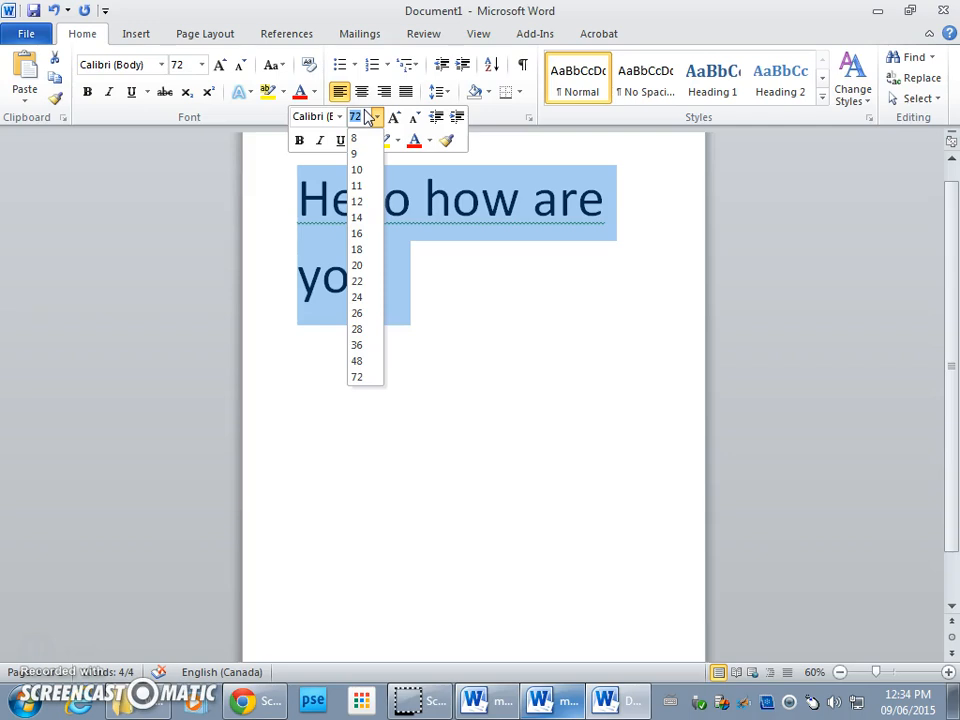
pyautogui.write('10')
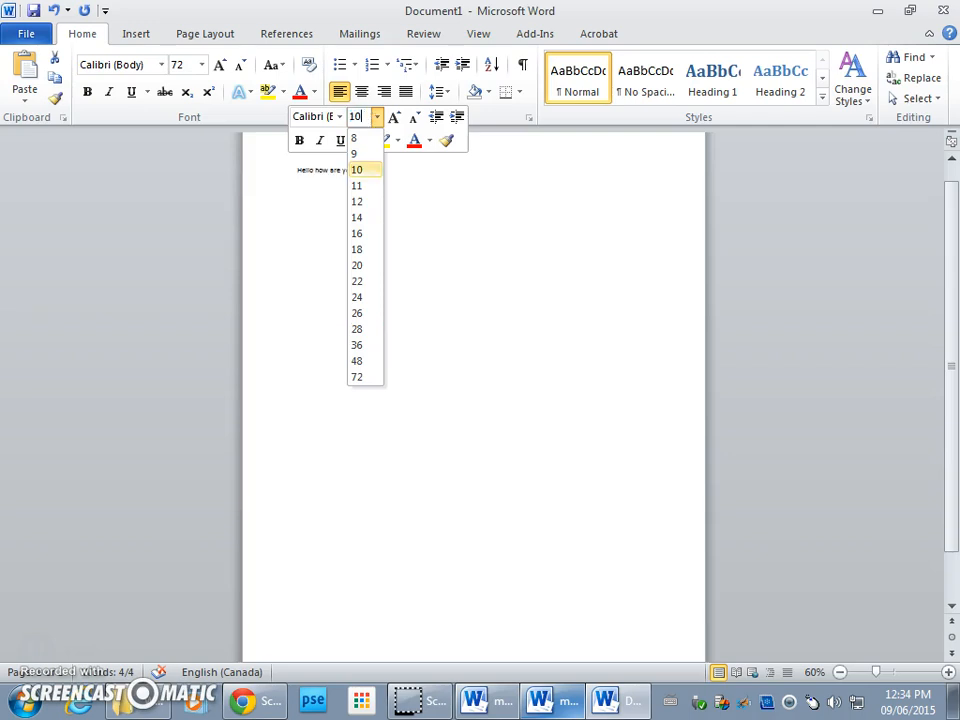
pyautogui.write('0')
pyautogui.press('Return')
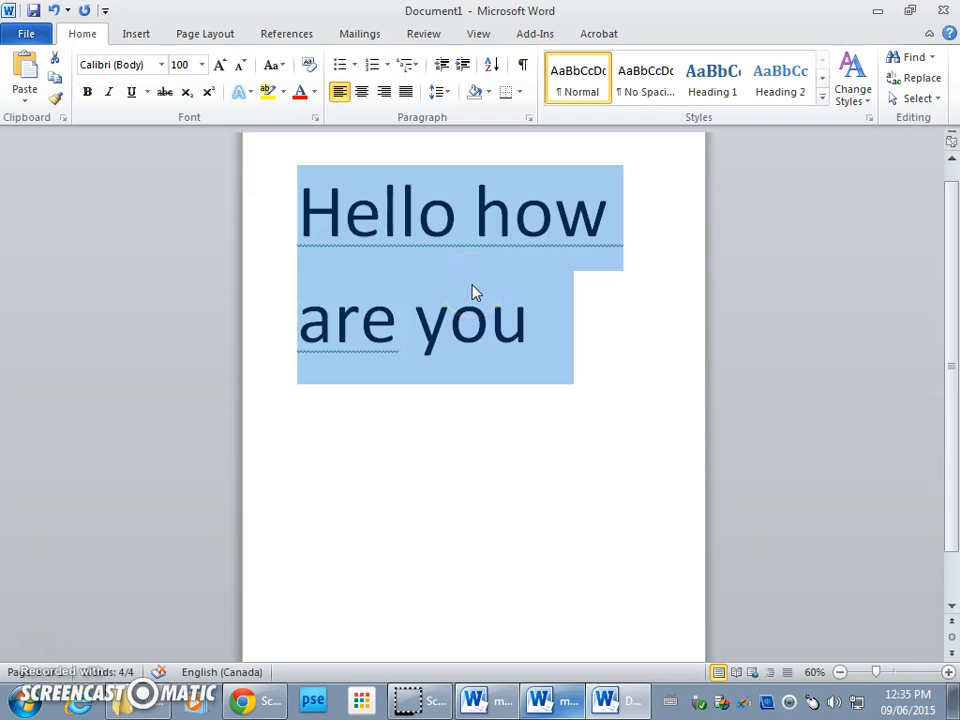
pyautogui.click(366, 98)
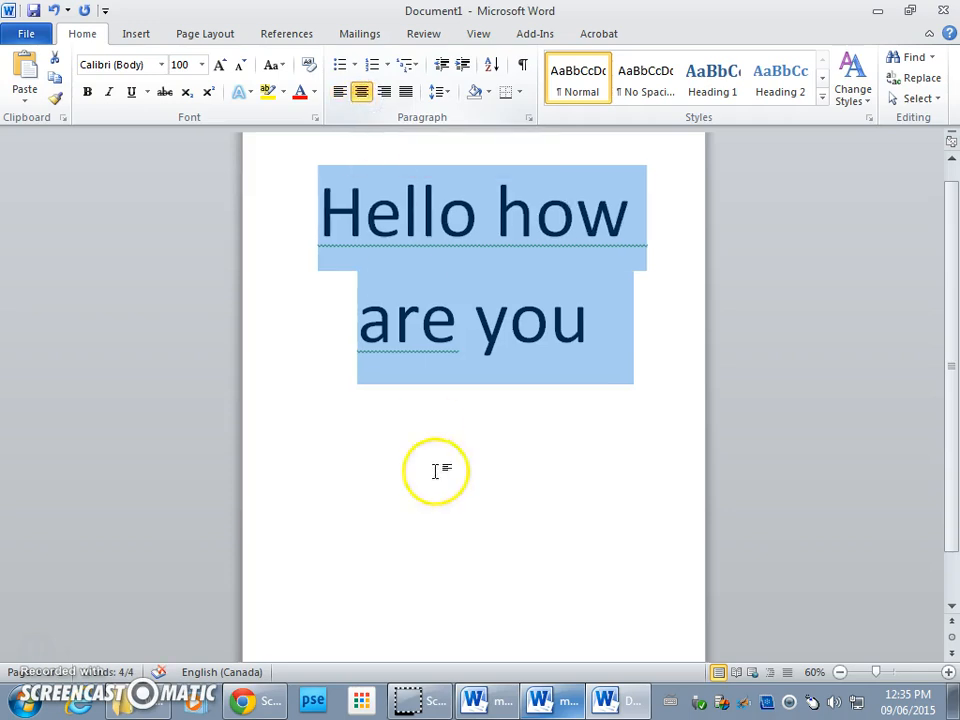
pyautogui.click(450, 521)
# Step: Apply the grammar suggestion "Hello how is" to the underlined phrase, and undo the replacement
pyautogui.rightClick(450, 227)
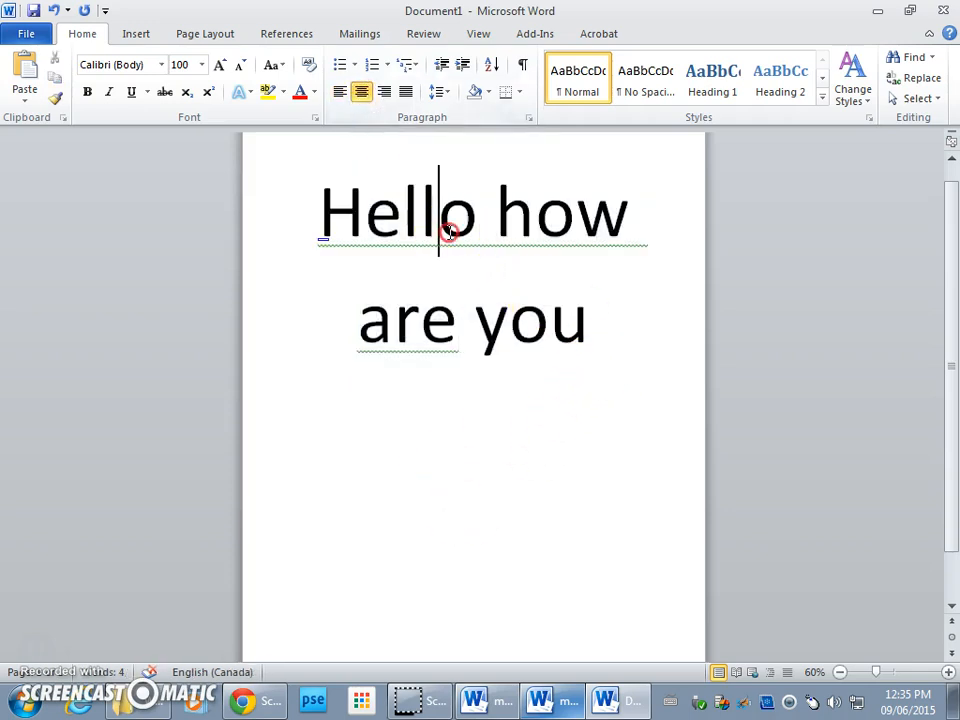
pyautogui.click(392, 480)
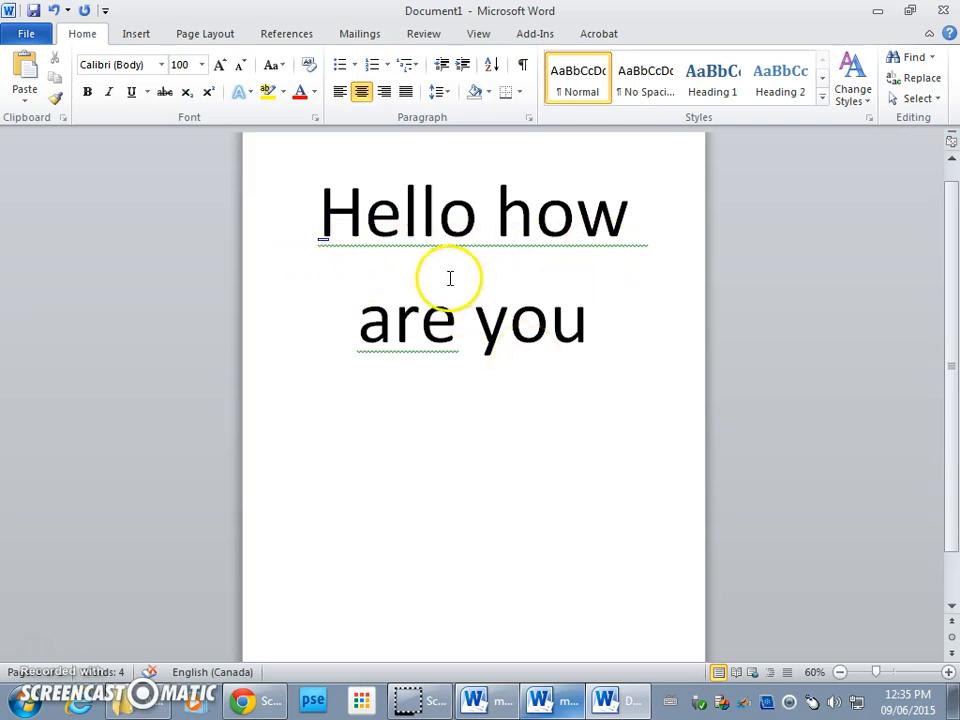
pyautogui.rightClick(404, 241)
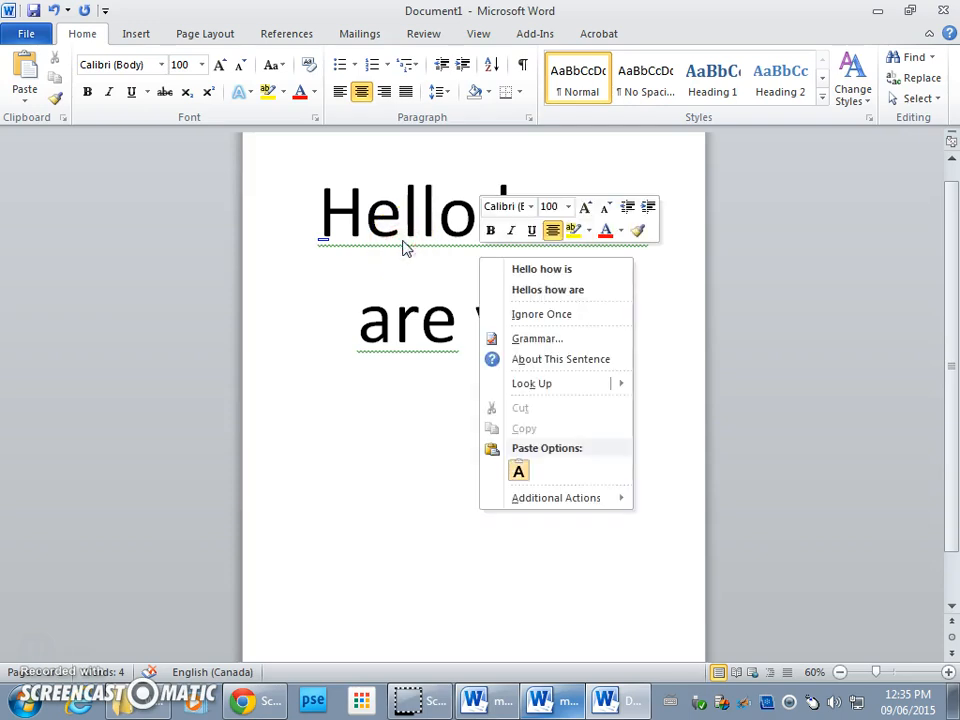
pyautogui.click(507, 272)
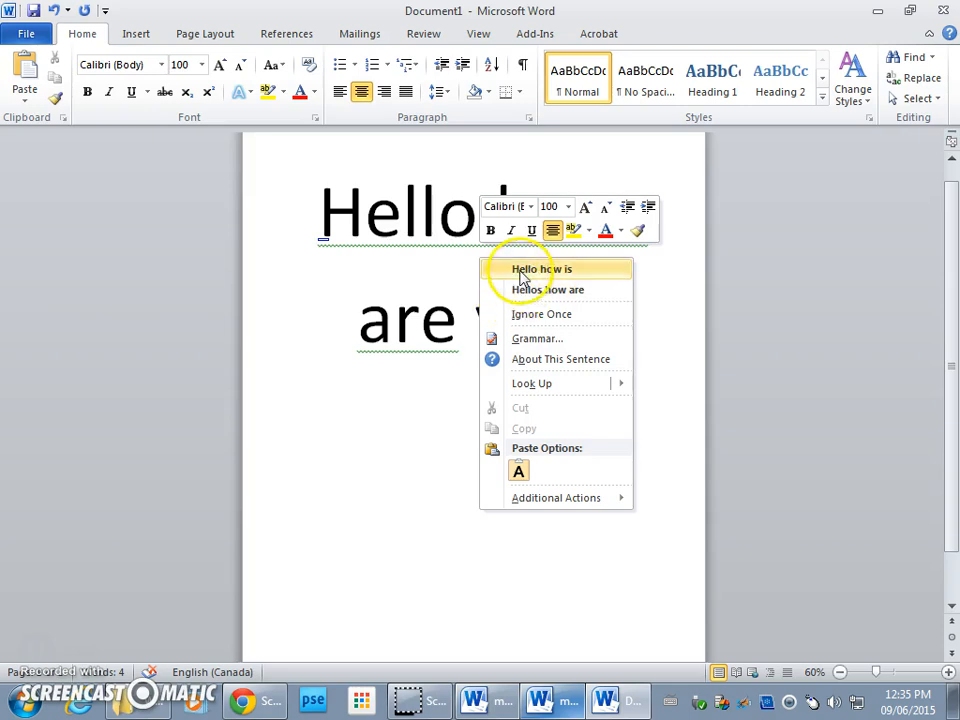
pyautogui.click(520, 270)
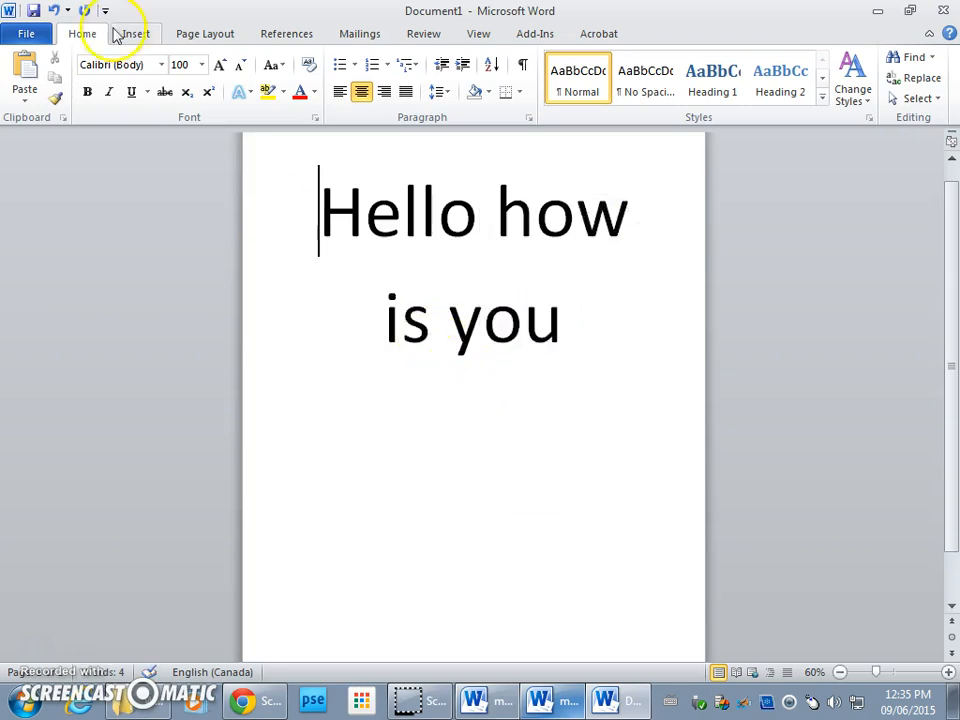
pyautogui.click(54, 10)
pyautogui.click(390, 207)
pyautogui.click(450, 386)
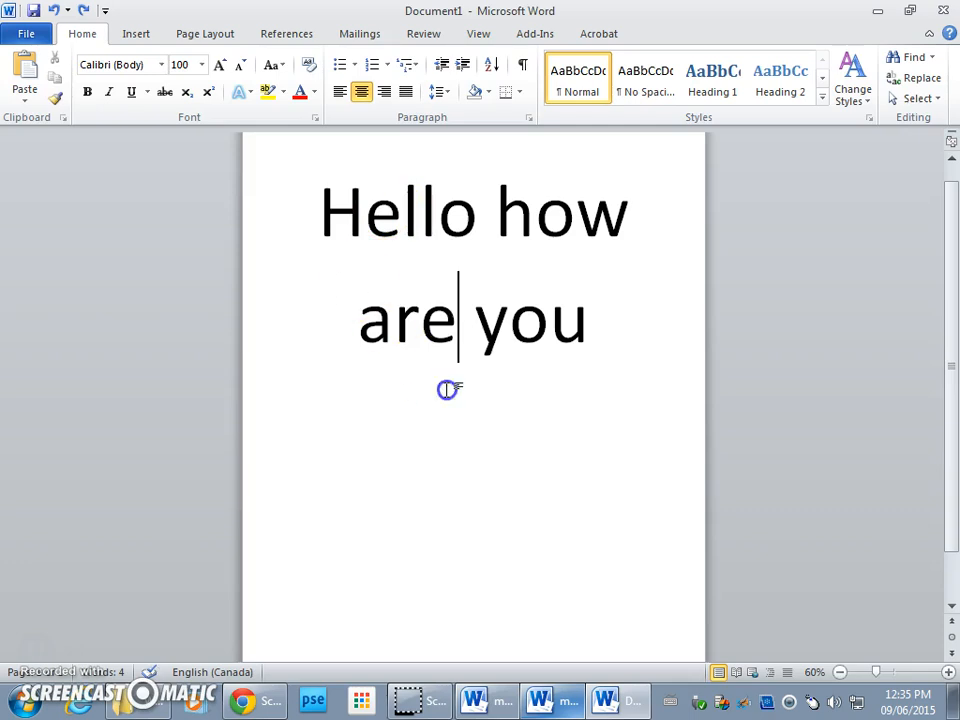
pyautogui.click(630, 367)
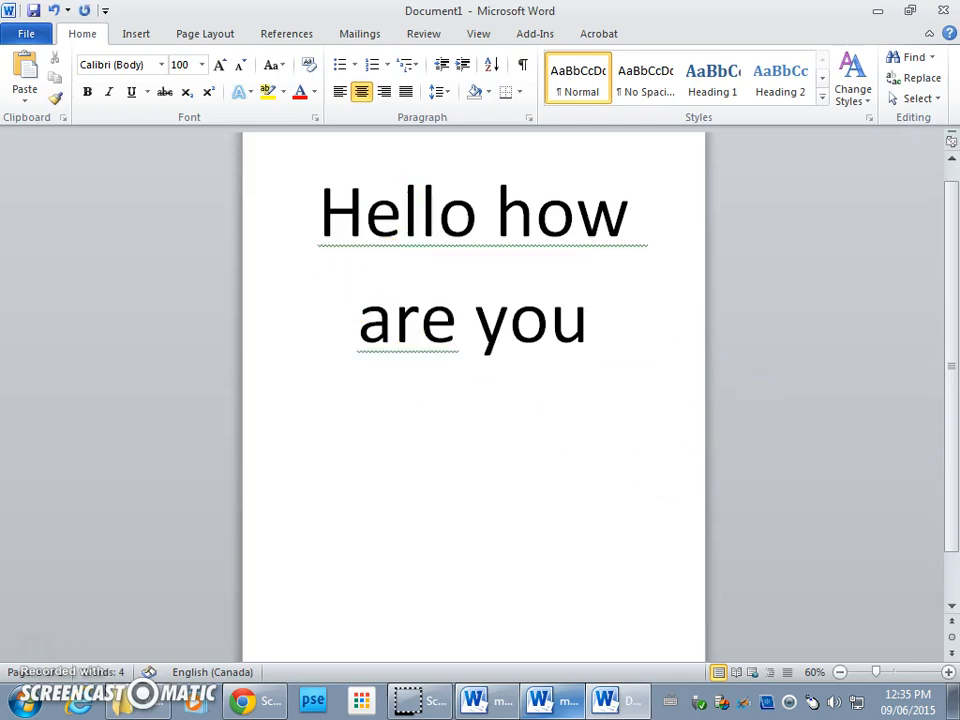
# Step: Apply the grammar suggestion "Hellos how are" to the underlined phrase, and undo the replacement
pyautogui.rightClick(478, 252)
pyautogui.click(547, 292)
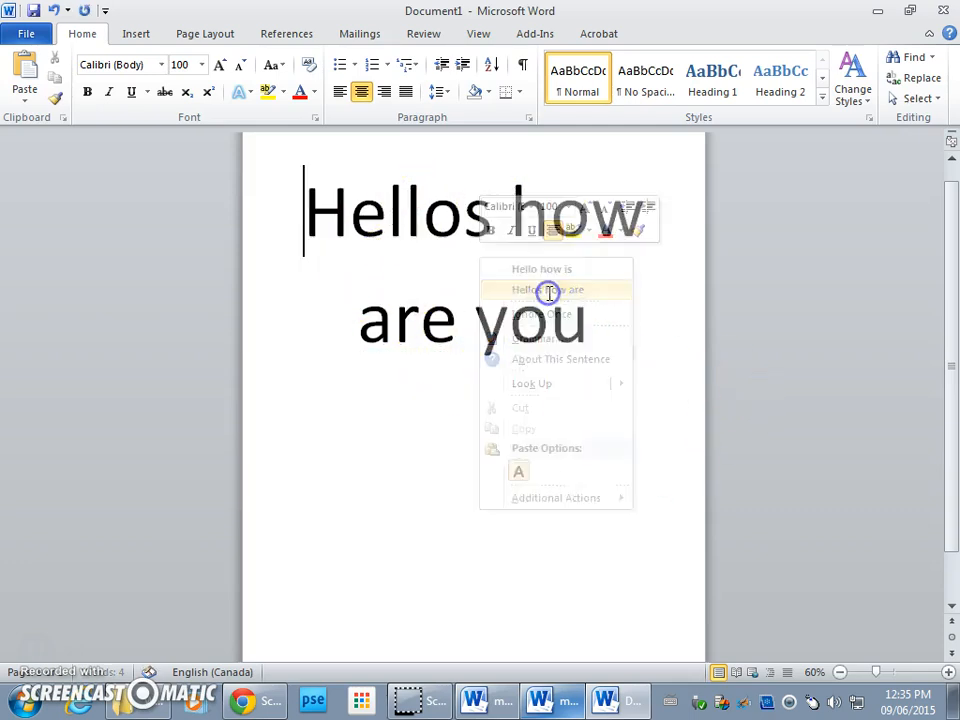
pyautogui.click(54, 12)
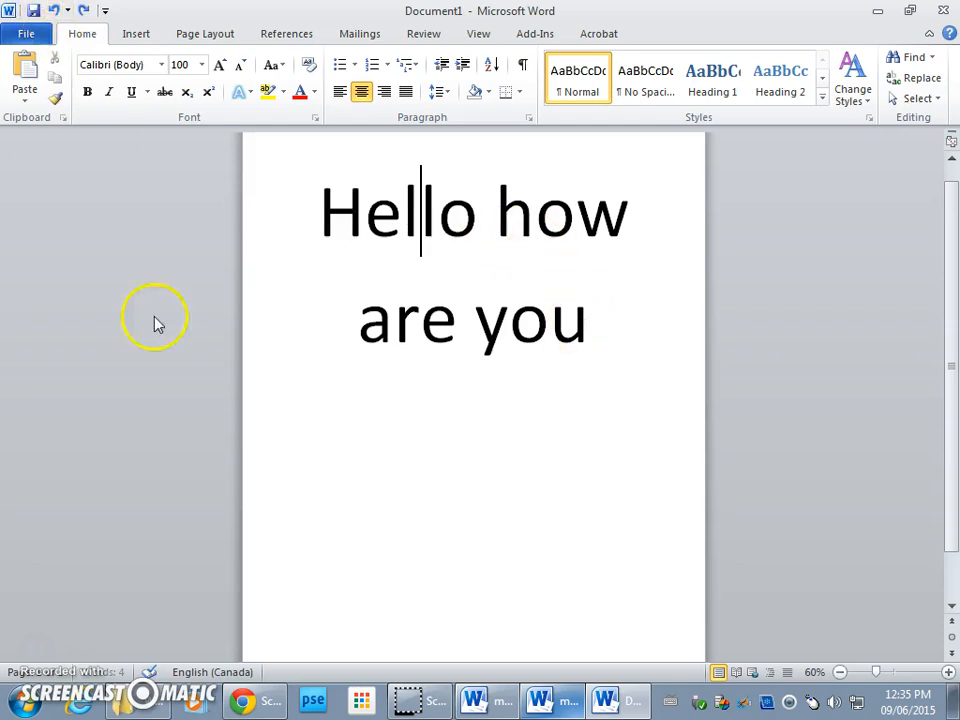
# Step: Enter the misspelled word "chikken" on a new line below the greeting and start another line after it
pyautogui.click(610, 344)
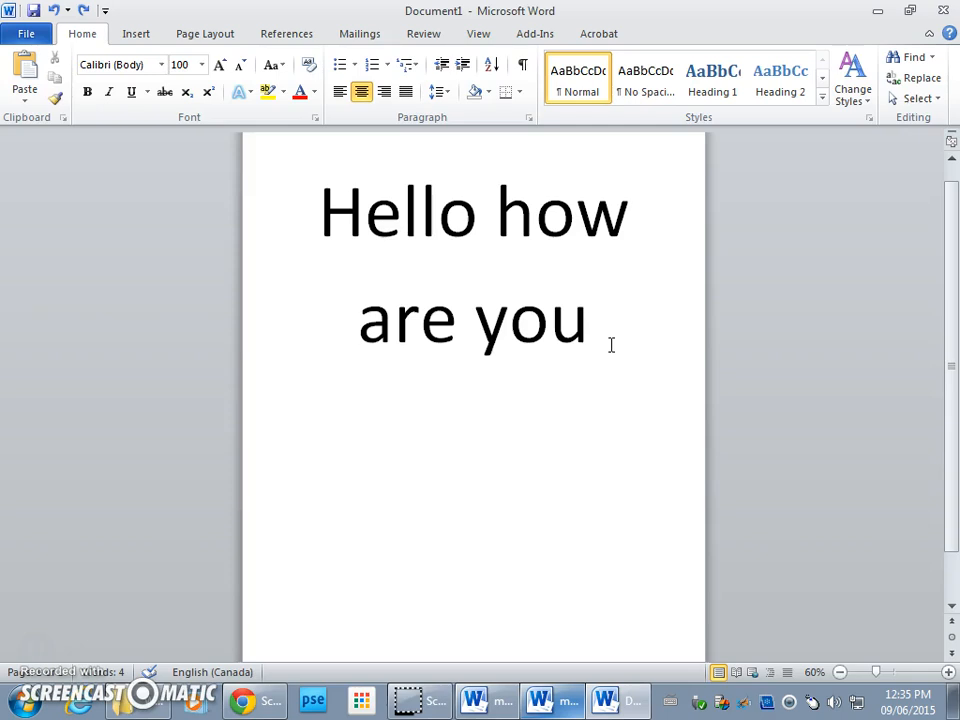
pyautogui.press('Return')
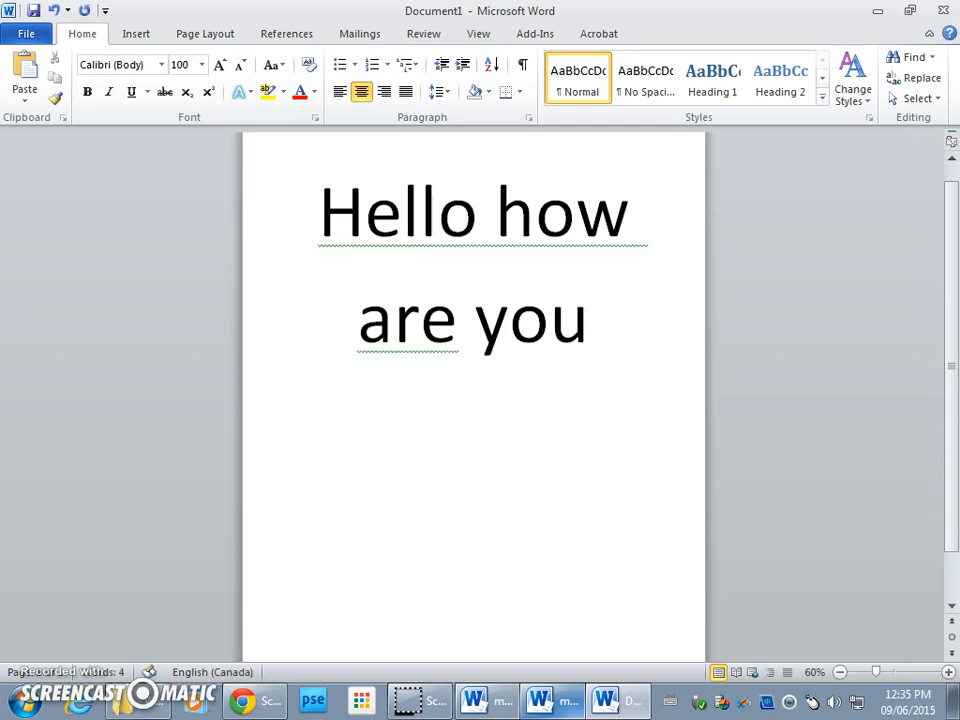
pyautogui.write('c')
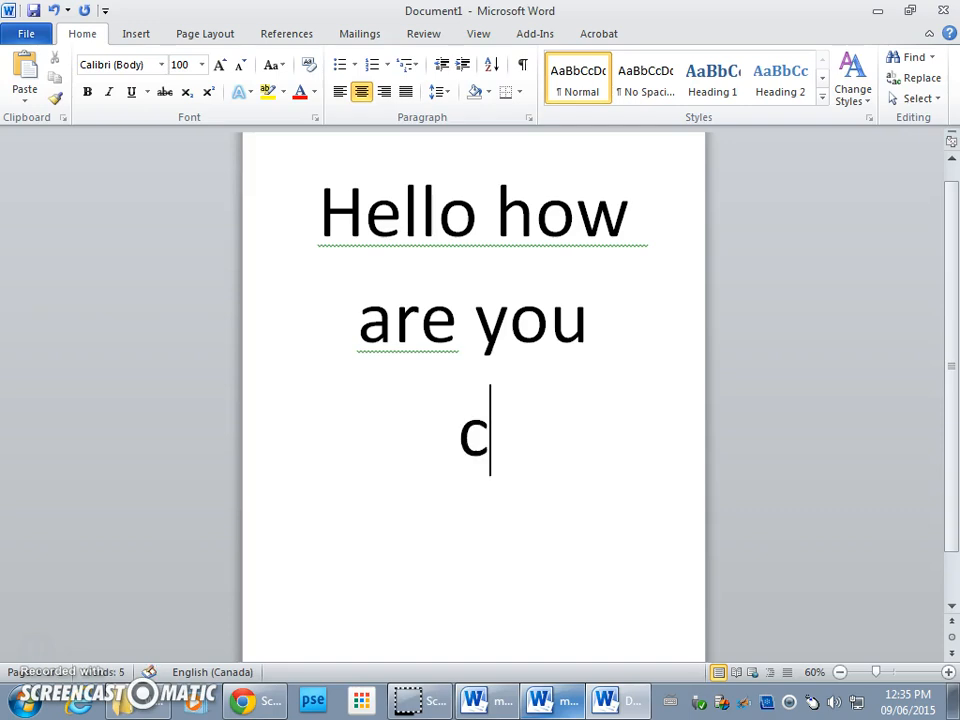
pyautogui.write('hi')
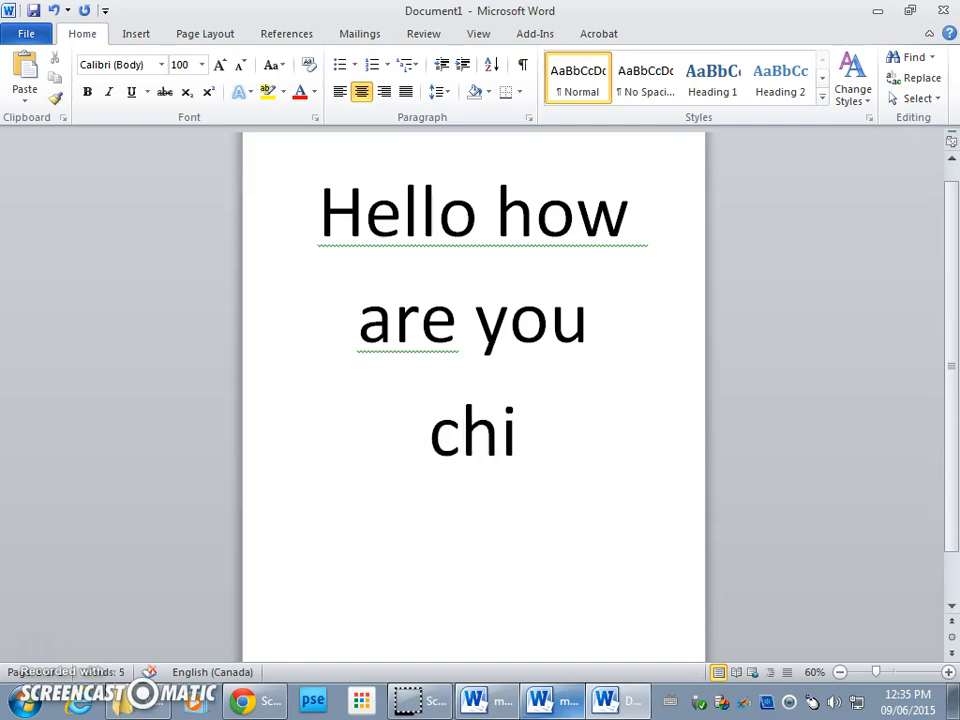
pyautogui.write('kken')
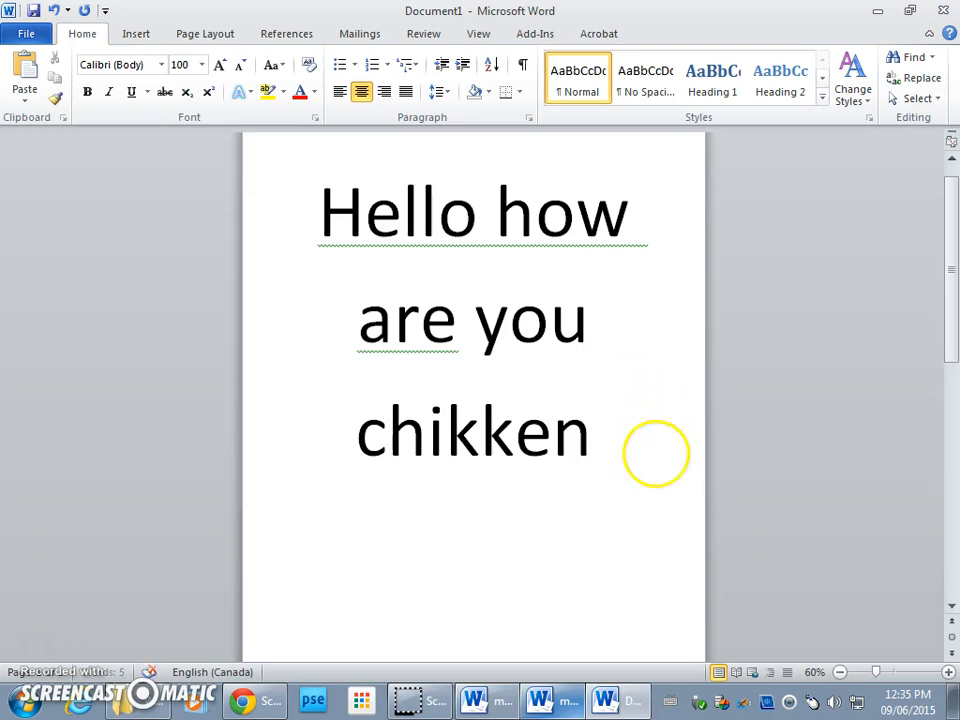
pyautogui.press('Return')
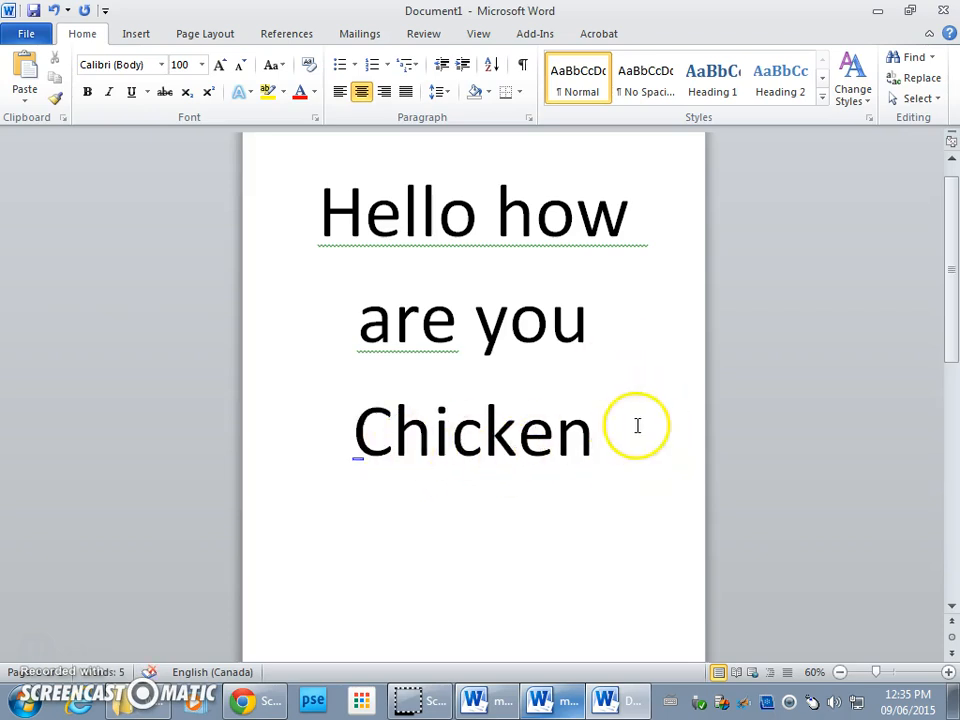
# Step: Delete the word "Chicken" from the line below the greeting
pyautogui.moveTo(360, 461)
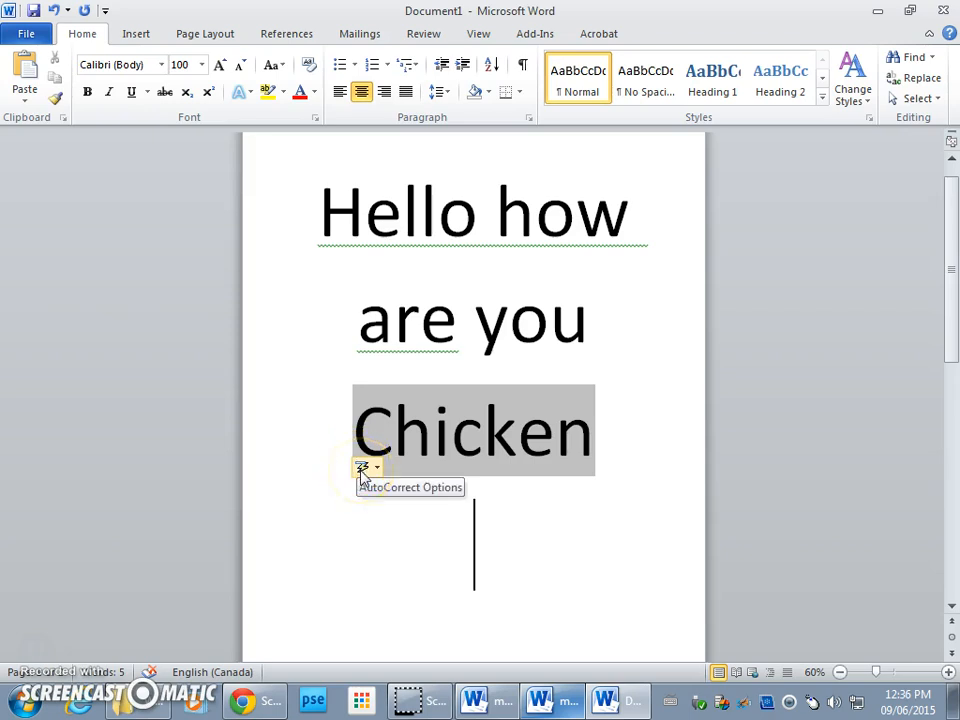
pyautogui.click(611, 441)
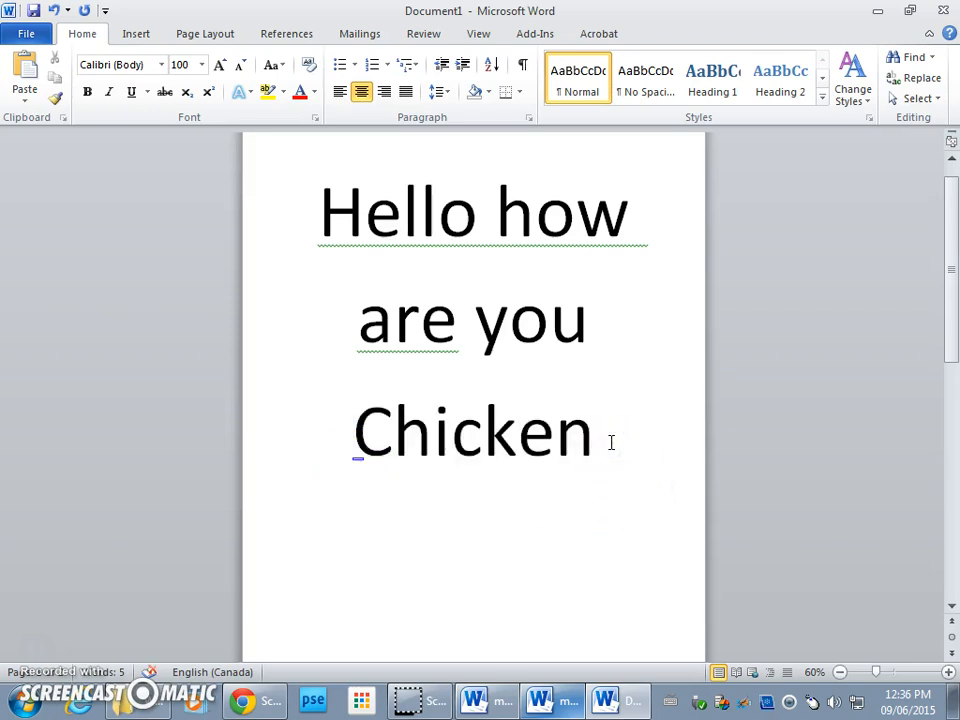
pyautogui.press('BackSpace')
pyautogui.press('BackSpace')
pyautogui.press('BackSpace')
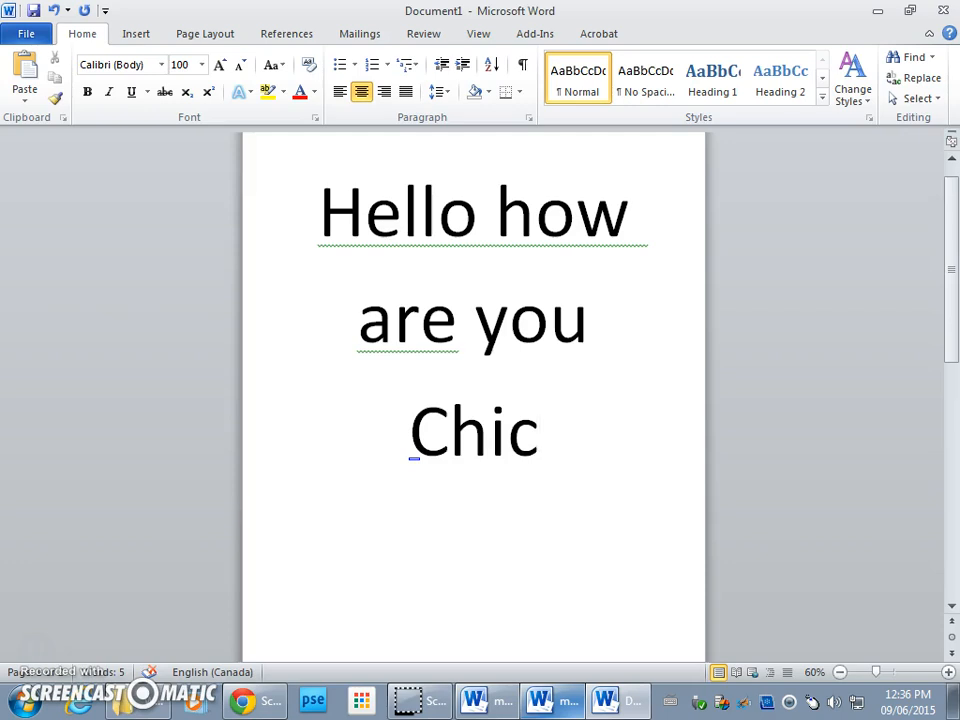
pyautogui.press('BackSpace')
pyautogui.press('BackSpace')
pyautogui.press('BackSpace')
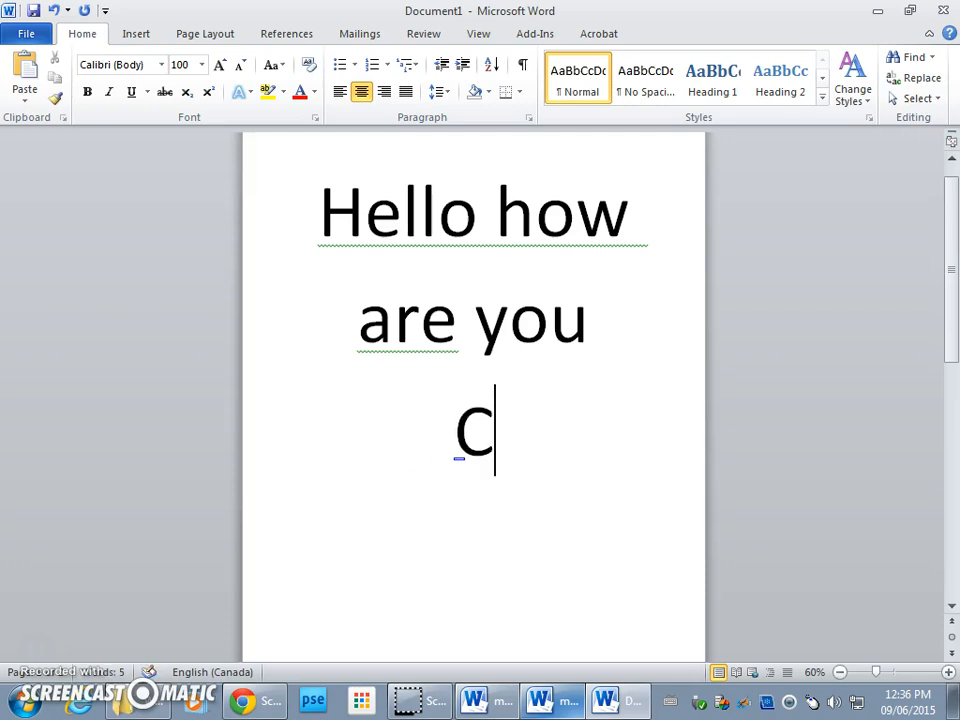
pyautogui.press('BackSpace')
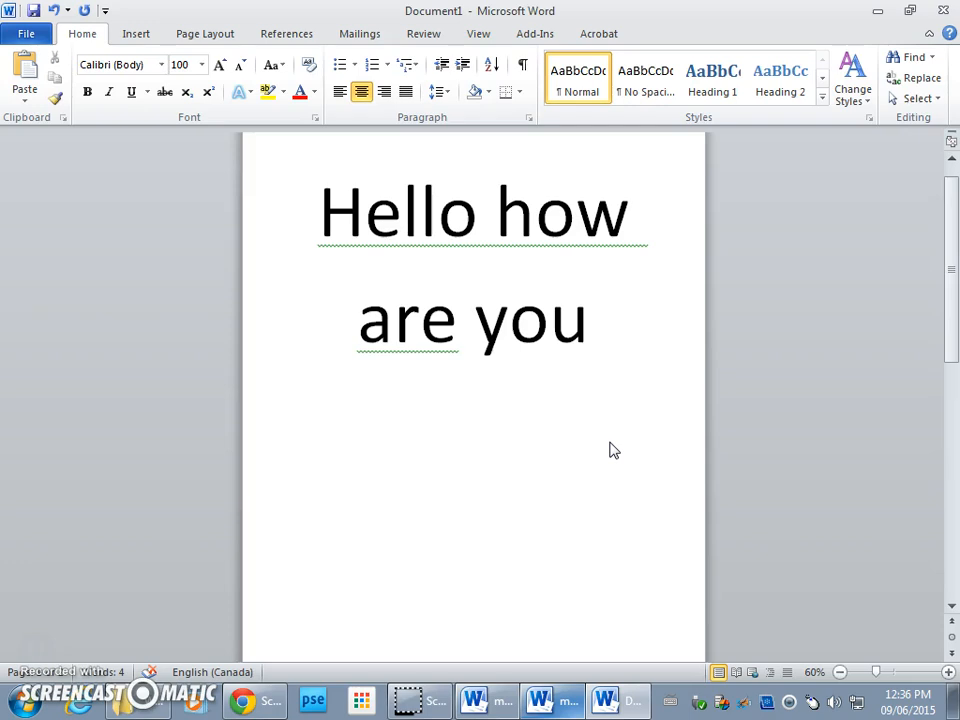
# Step: Enter the misspelled word "shepherrfd" on the line below the greeting and start another line after it
pyautogui.write('sh')
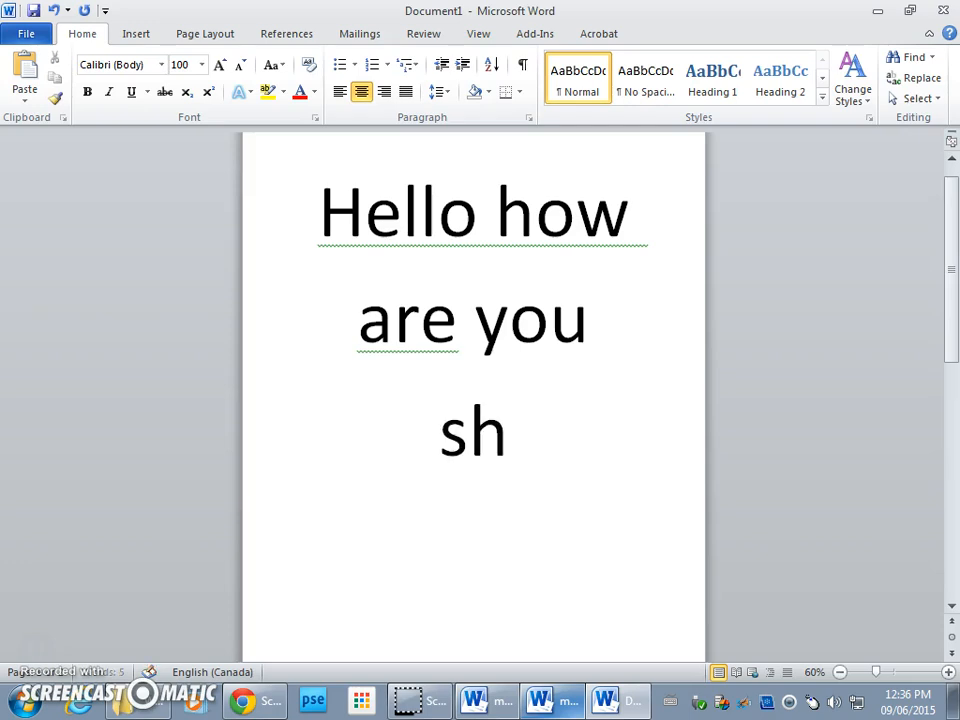
pyautogui.write('e')
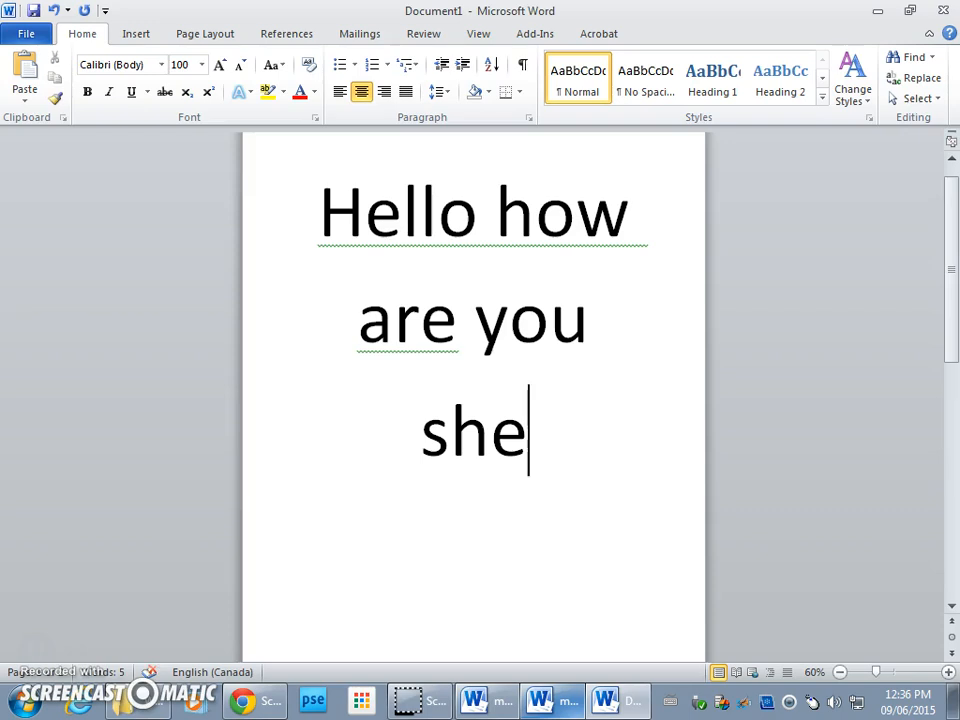
pyautogui.write('pha')
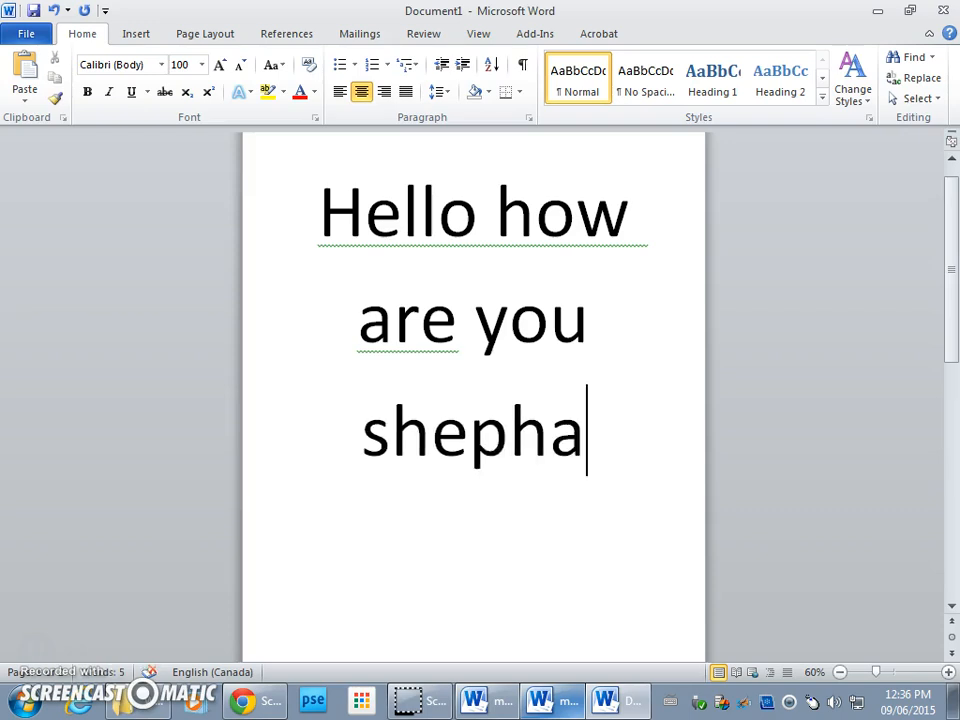
pyautogui.write('rrd')
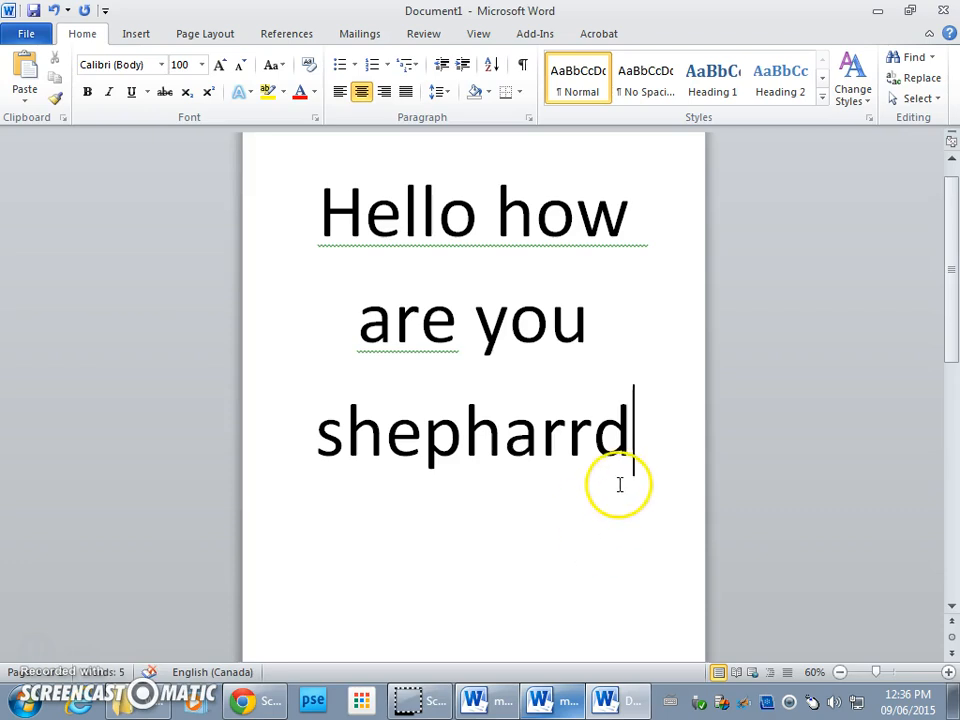
pyautogui.press('BackSpace')
pyautogui.press('BackSpace')
pyautogui.press('BackSpace')
pyautogui.press('BackSpace')
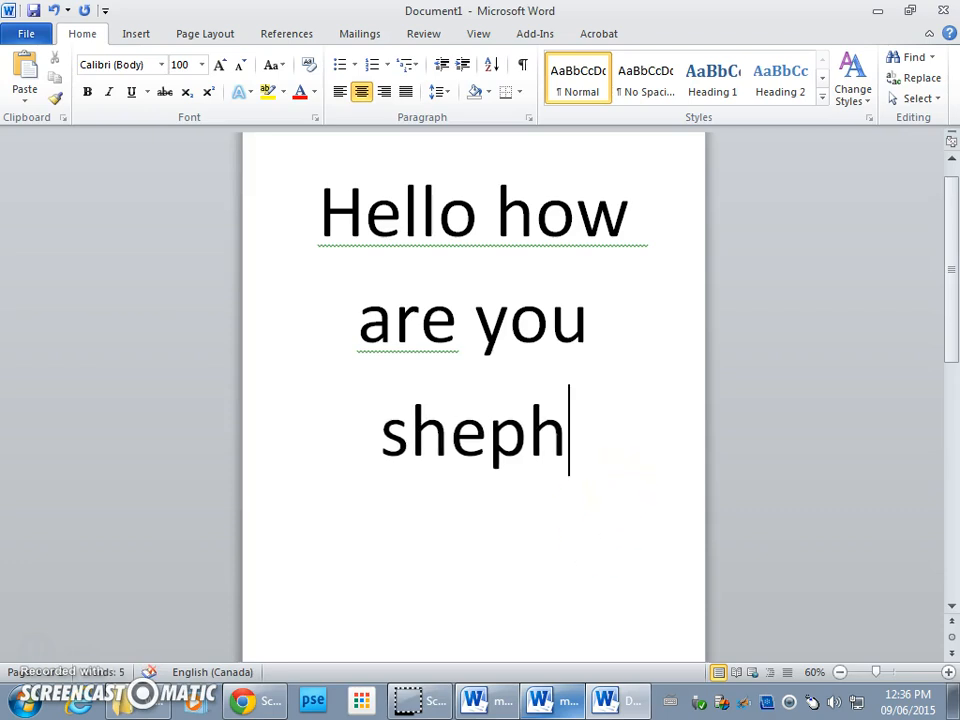
pyautogui.write('err')
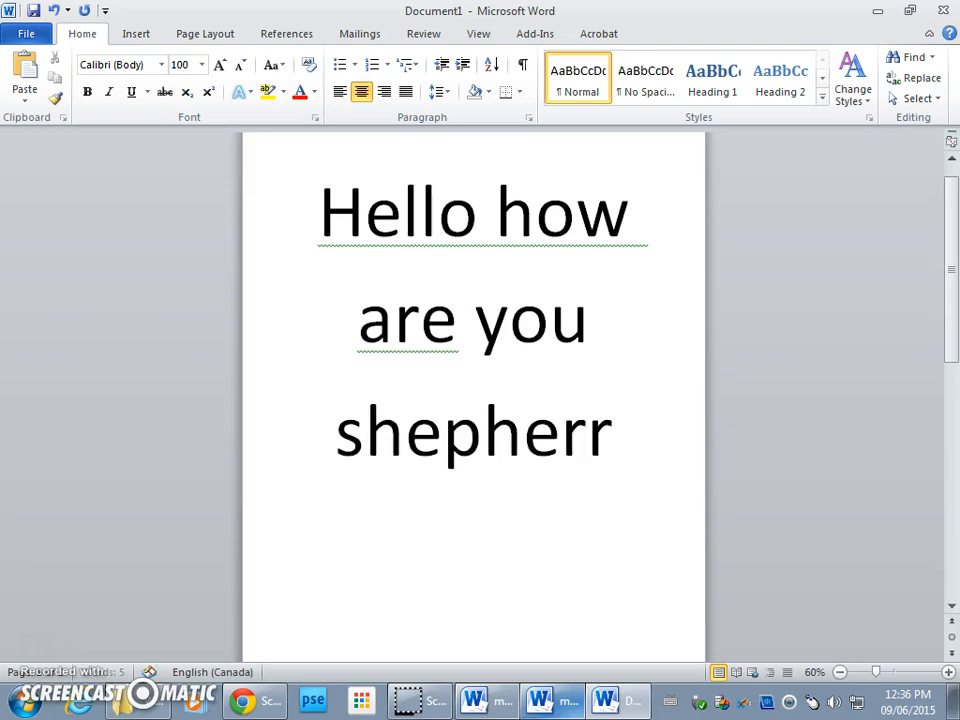
pyautogui.write('fd')
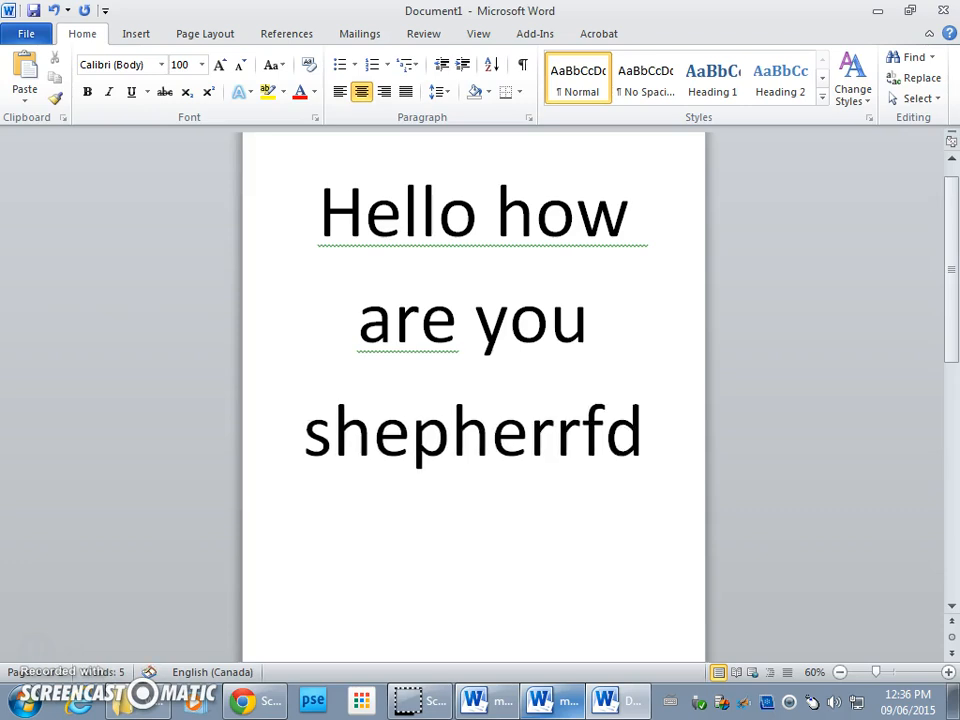
pyautogui.press('Return')
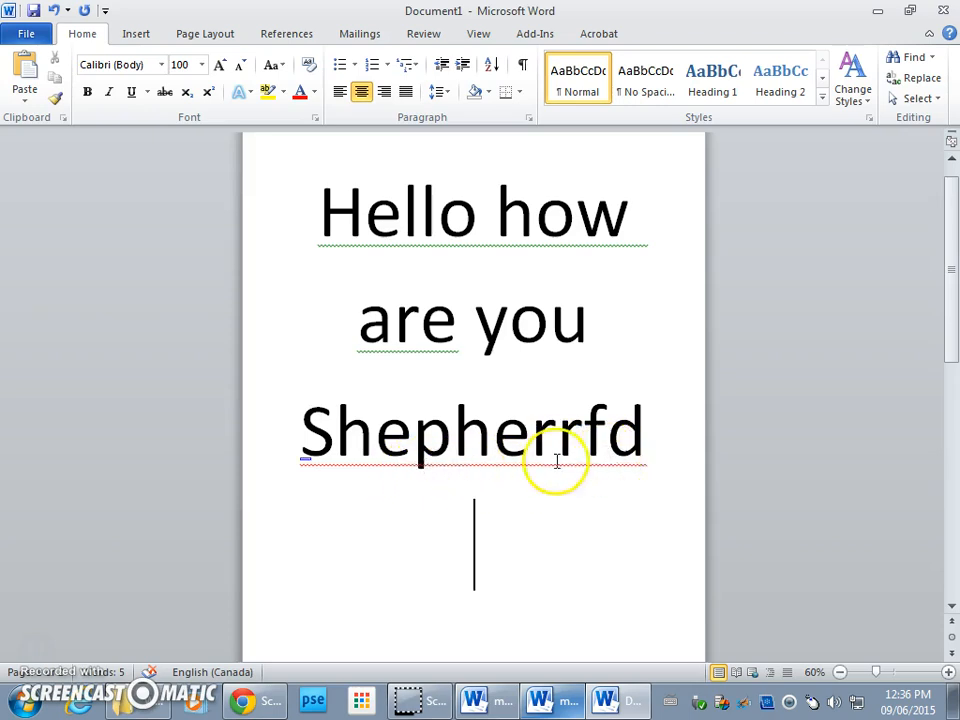
# Step: Correct the misspelled word "Shepherrfd" with the spelling suggestion "Shepherd"
pyautogui.rightClick(395, 236)
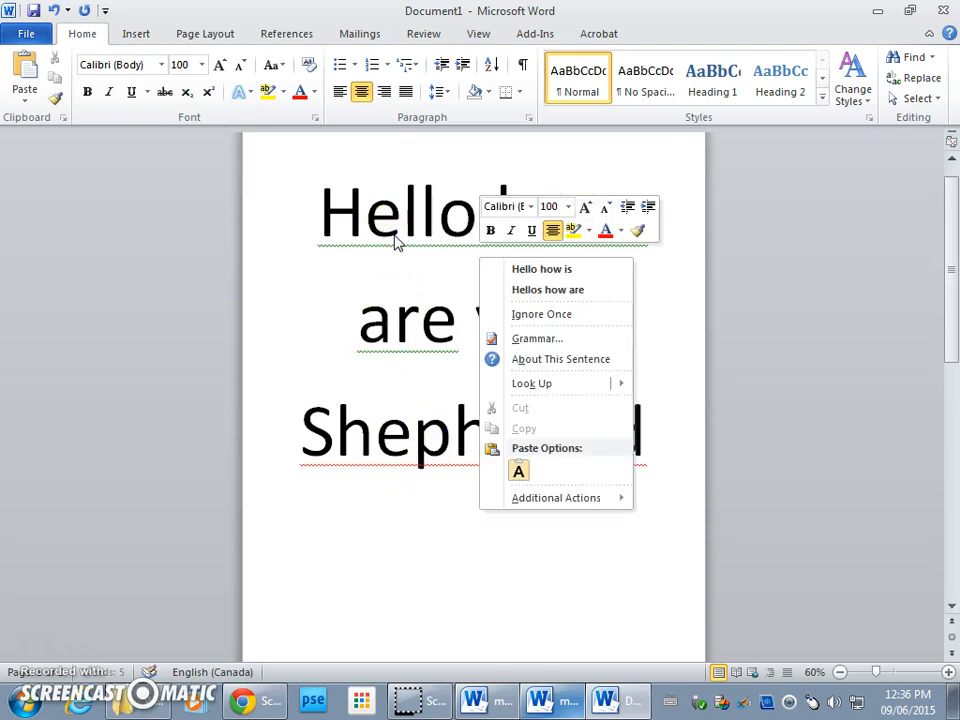
pyautogui.click(362, 469)
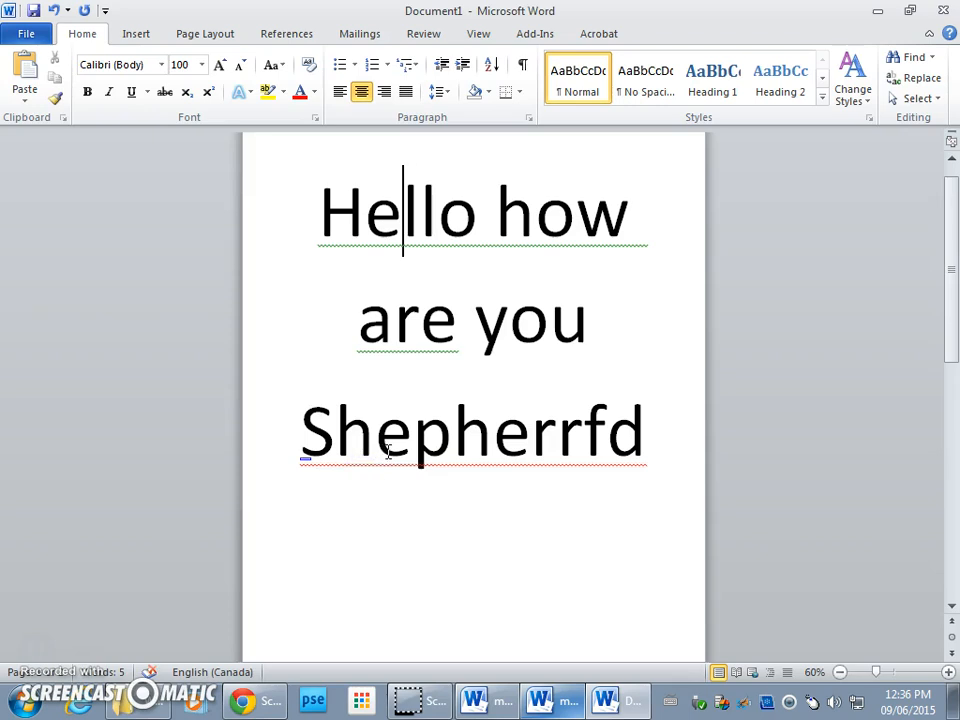
pyautogui.rightClick(388, 453)
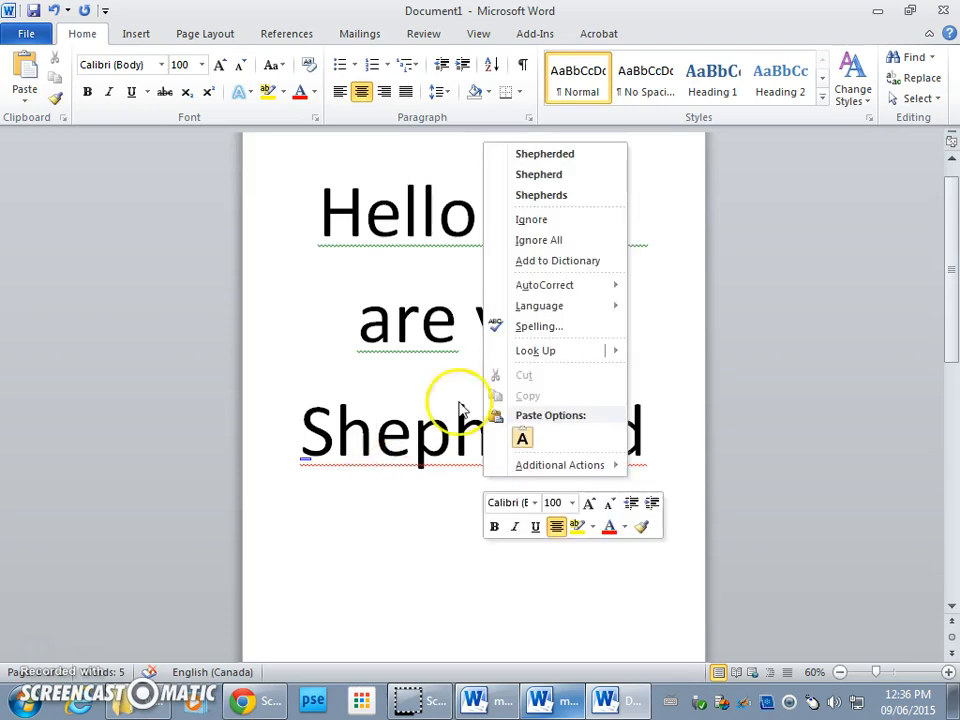
pyautogui.click(556, 156)
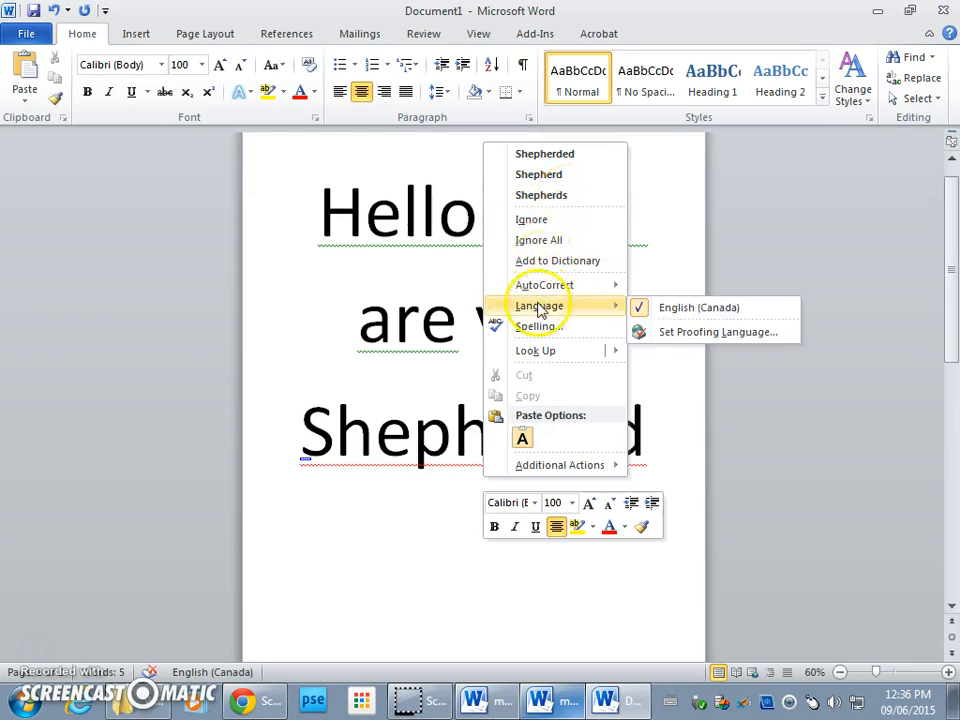
pyautogui.click(555, 176)
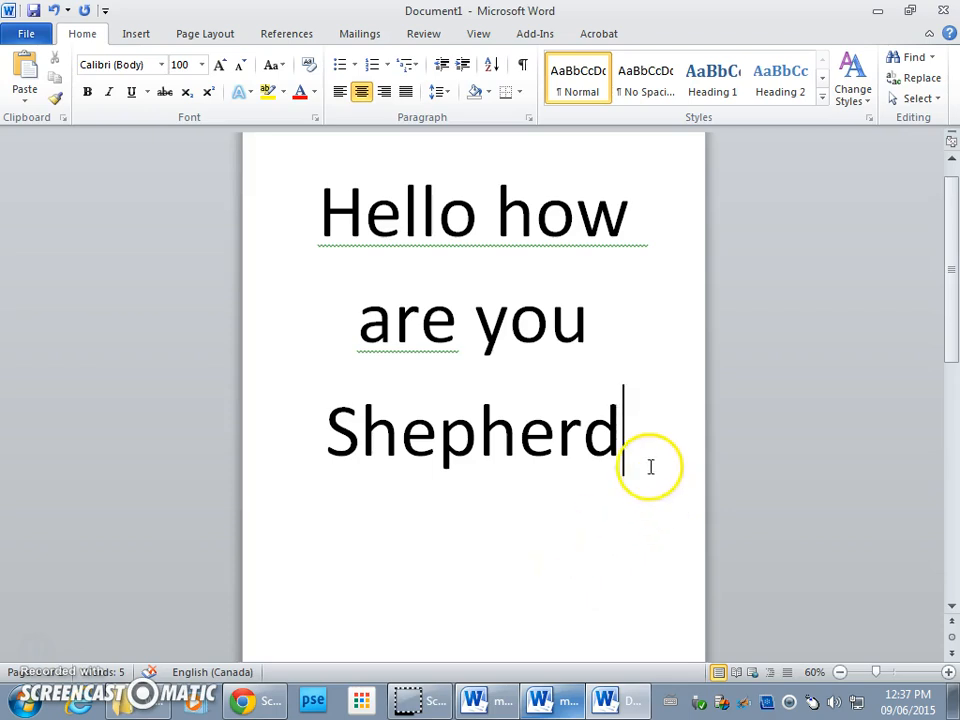
# Step: Recolour all the text light orange using a custom font colour from the standard colour hexagon
pyautogui.moveTo(621, 446); pyautogui.dragTo(328, 233)
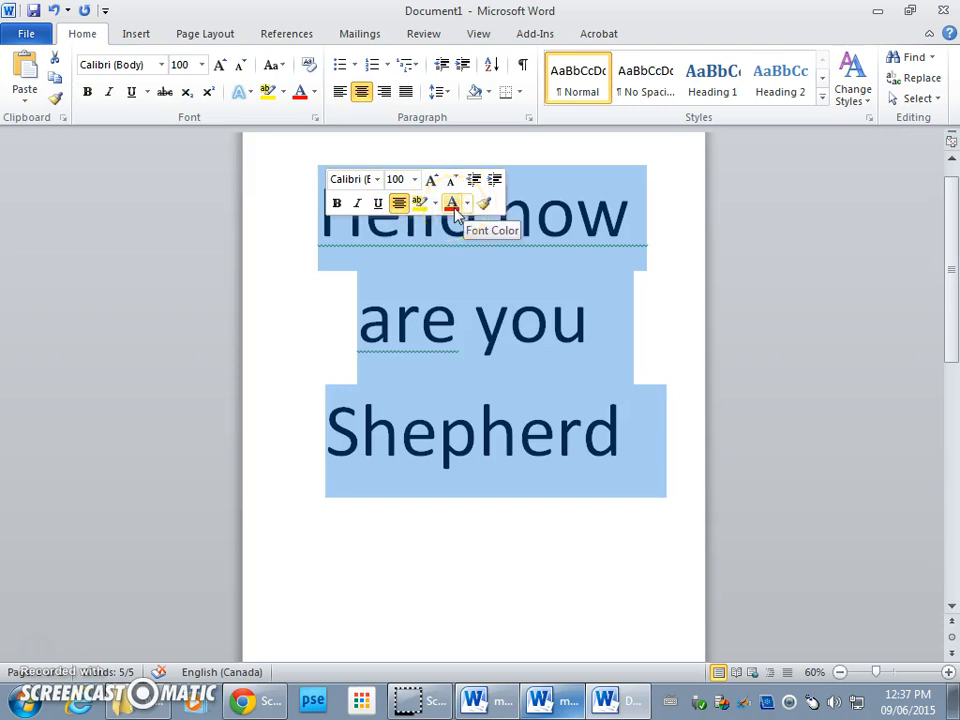
pyautogui.click(466, 204)
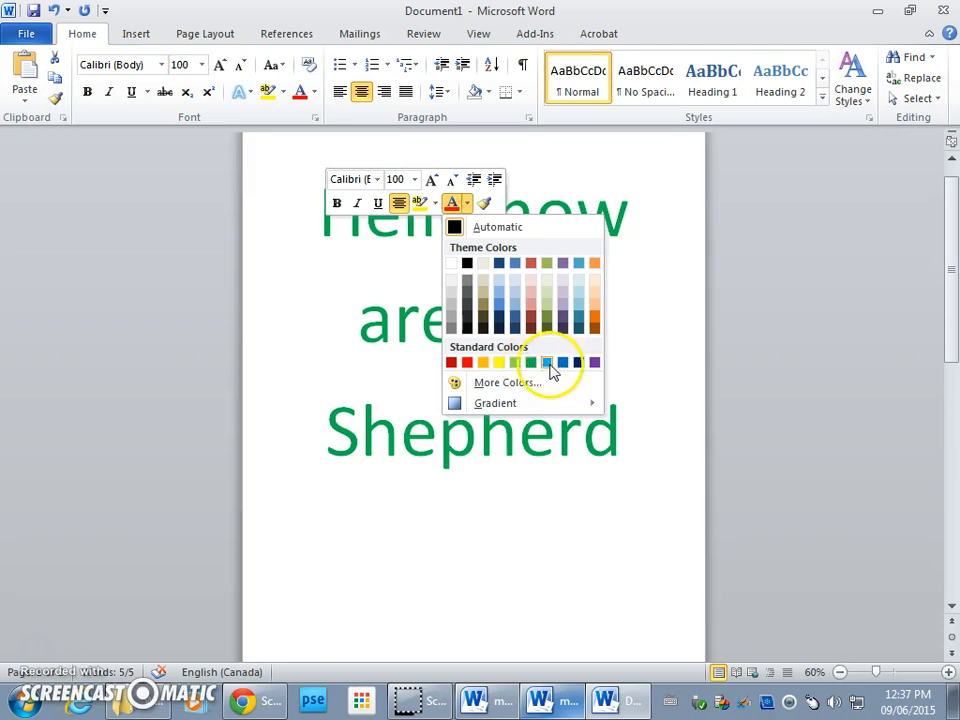
pyautogui.click(480, 385)
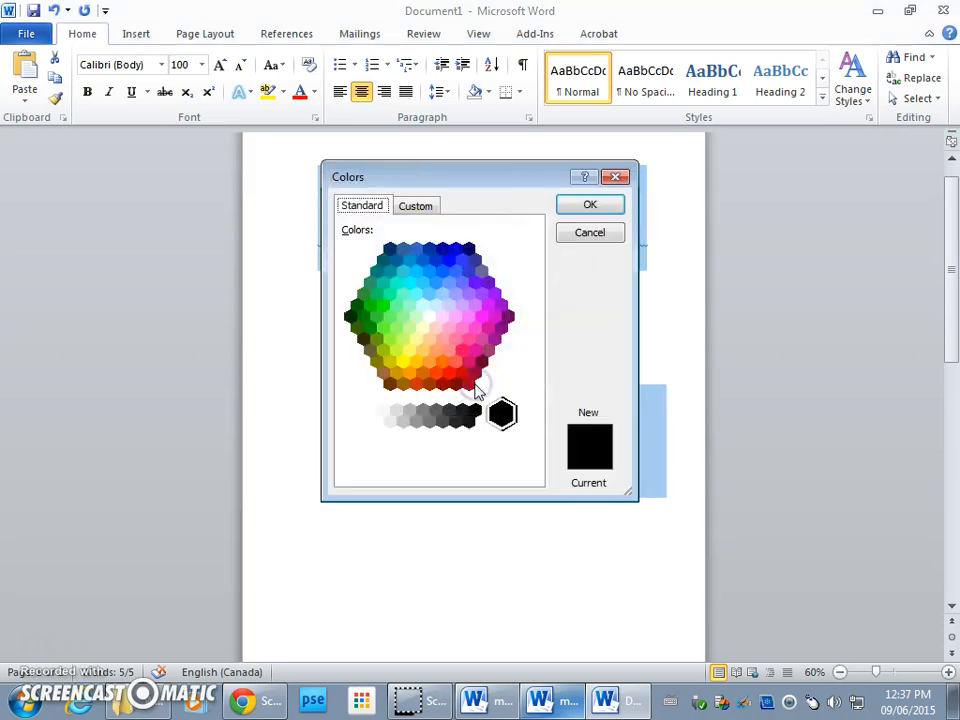
pyautogui.click(431, 323)
pyautogui.click(447, 283)
pyautogui.doubleClick(431, 338)
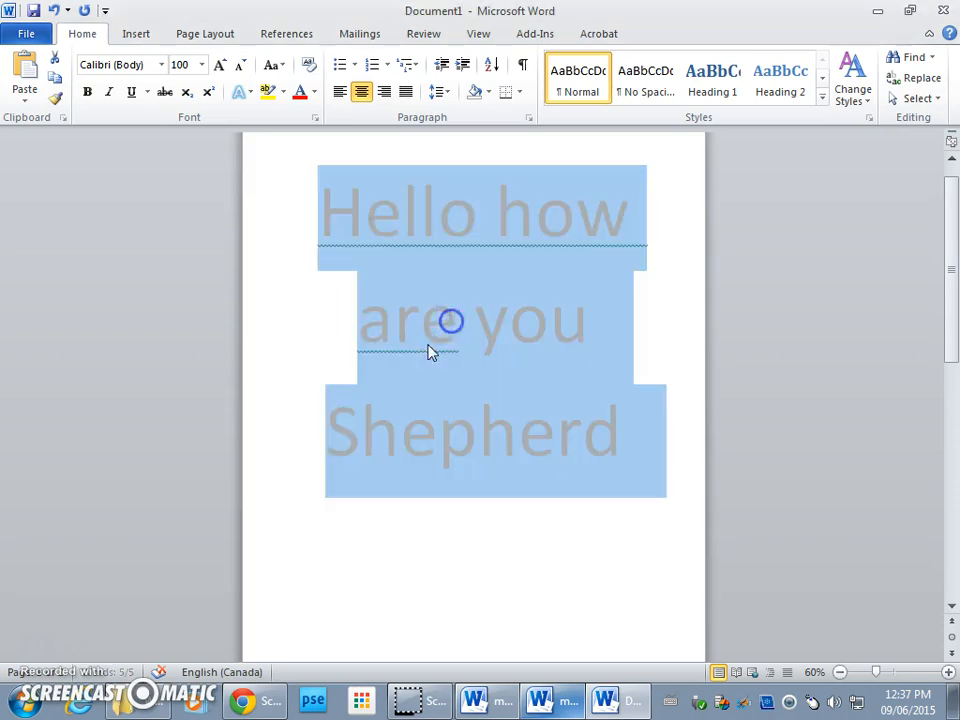
pyautogui.click(419, 498)
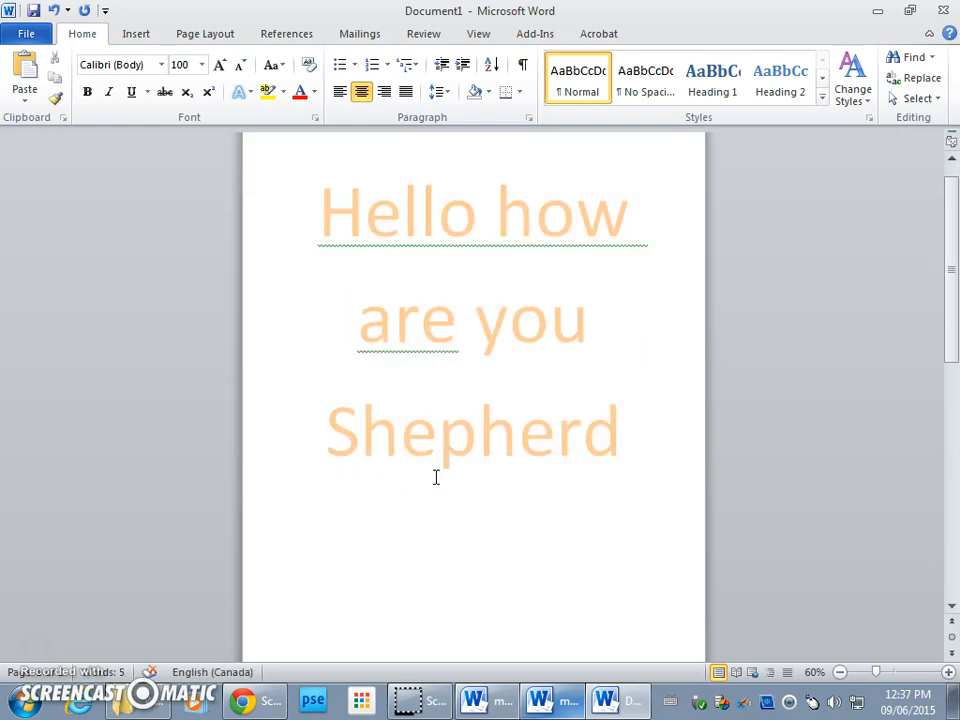
# Step: Delete all the text in the document, leaving a blank page
pyautogui.click(413, 438)
pyautogui.moveTo(605, 433); pyautogui.dragTo(378, 218)
pyautogui.press('Delete')
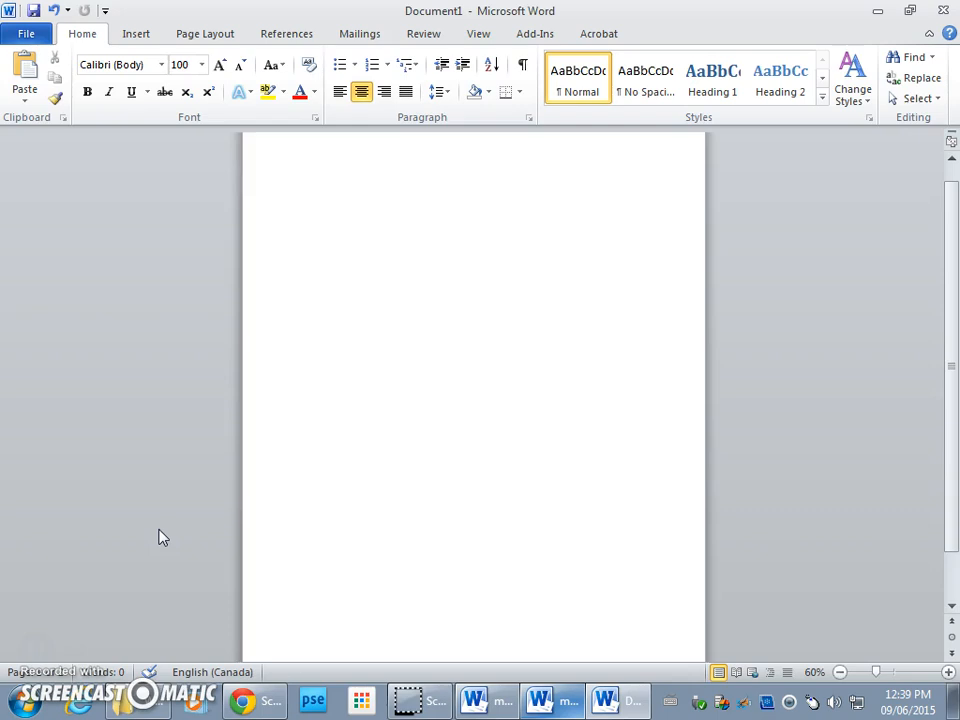
# Step: Start a bulleted list on the blank page with "hello" as the first item, and begin a second bullet
pyautogui.click(342, 65)
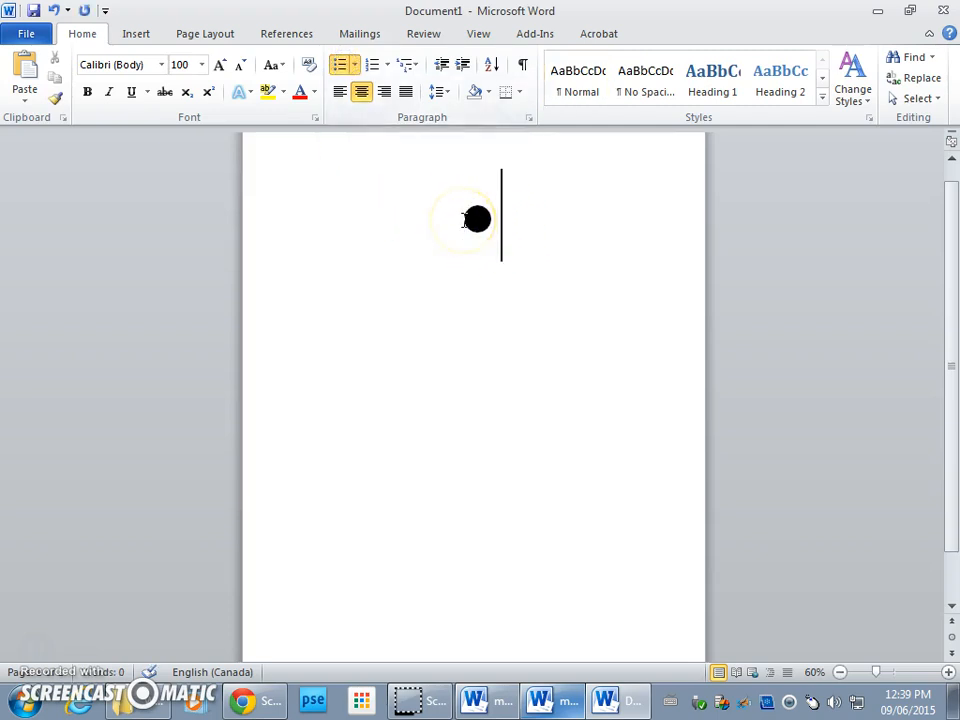
pyautogui.write('hek')
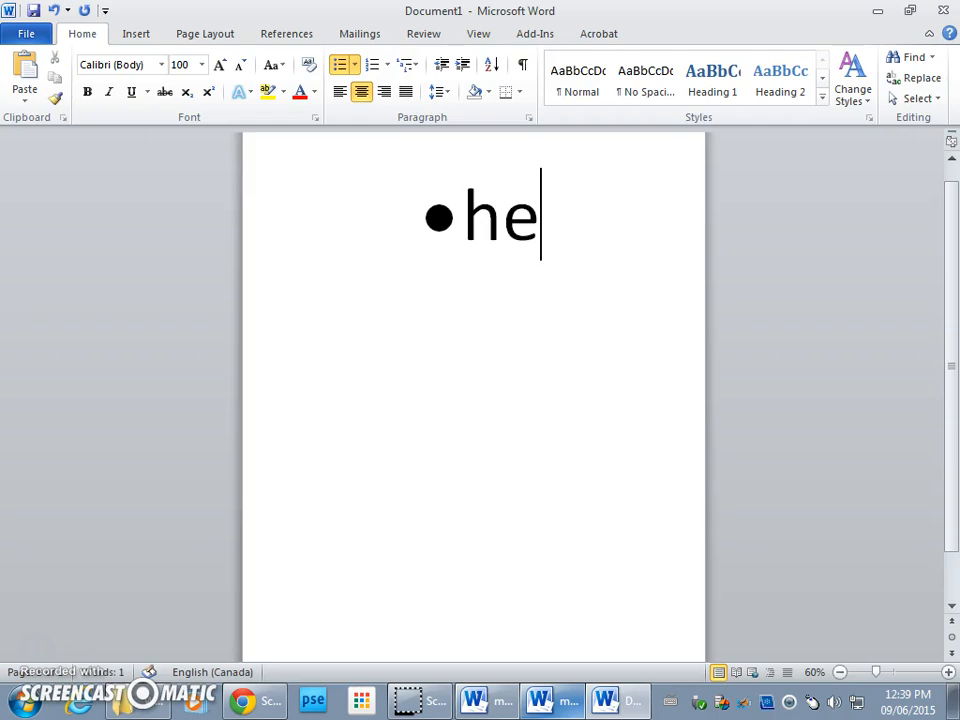
pyautogui.press('BackSpace')
pyautogui.write('llo')
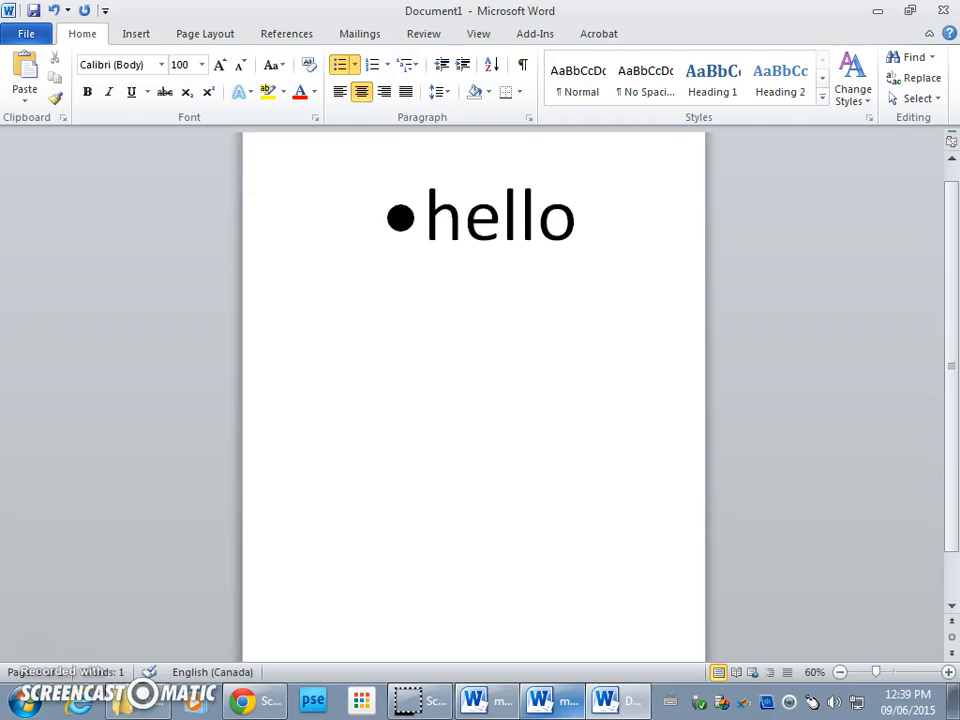
pyautogui.press('Return')
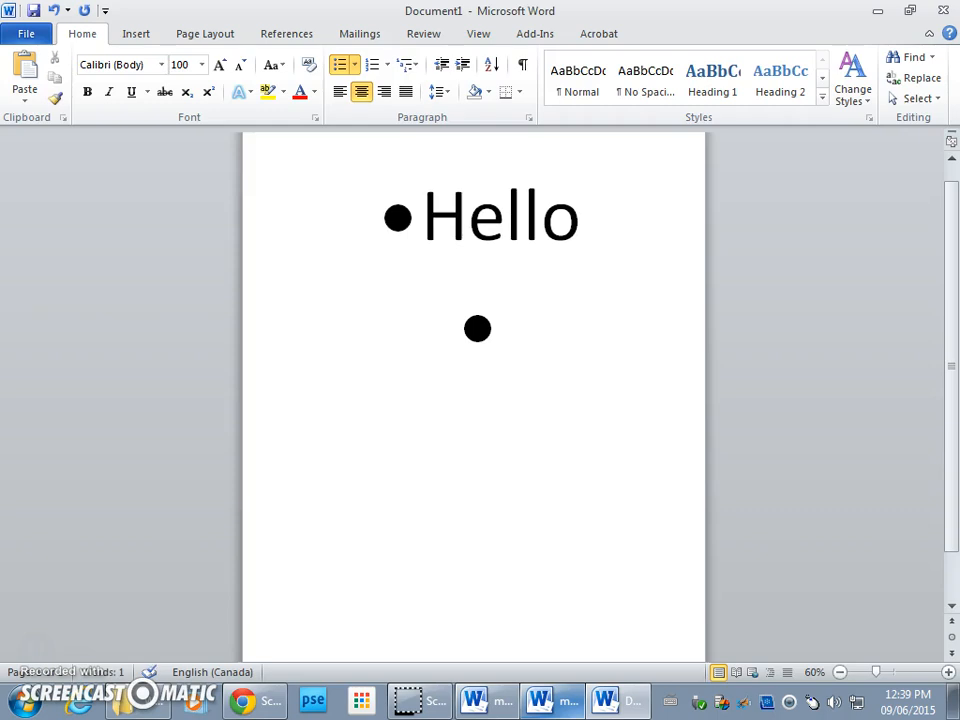
# Step: Enter "how are you" as the second list item and start a third bullet
pyautogui.write('ho')
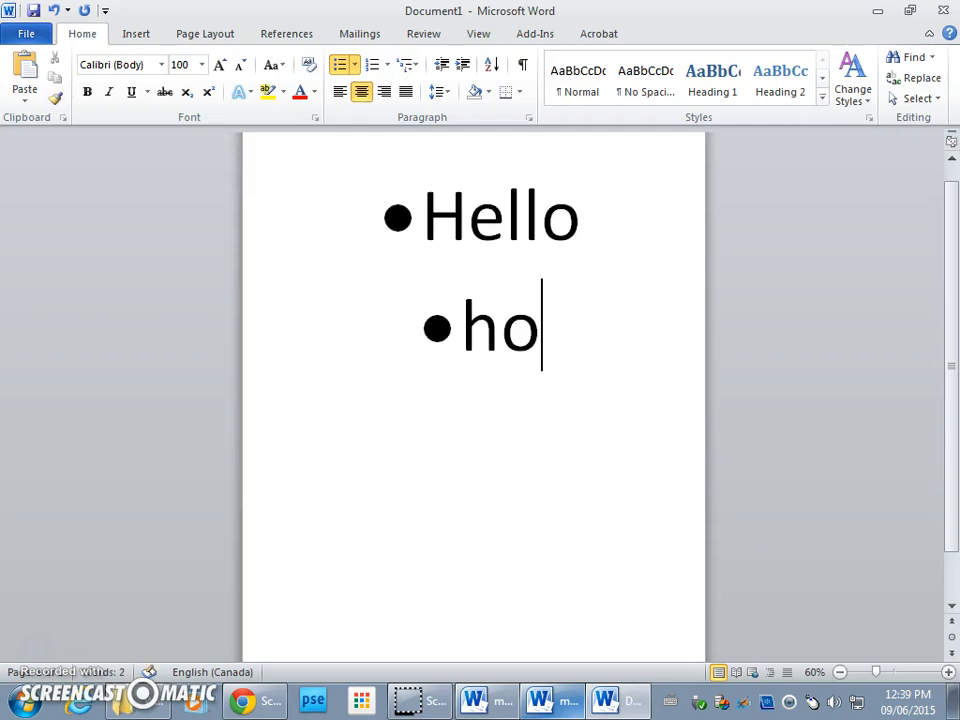
pyautogui.write('w ar')
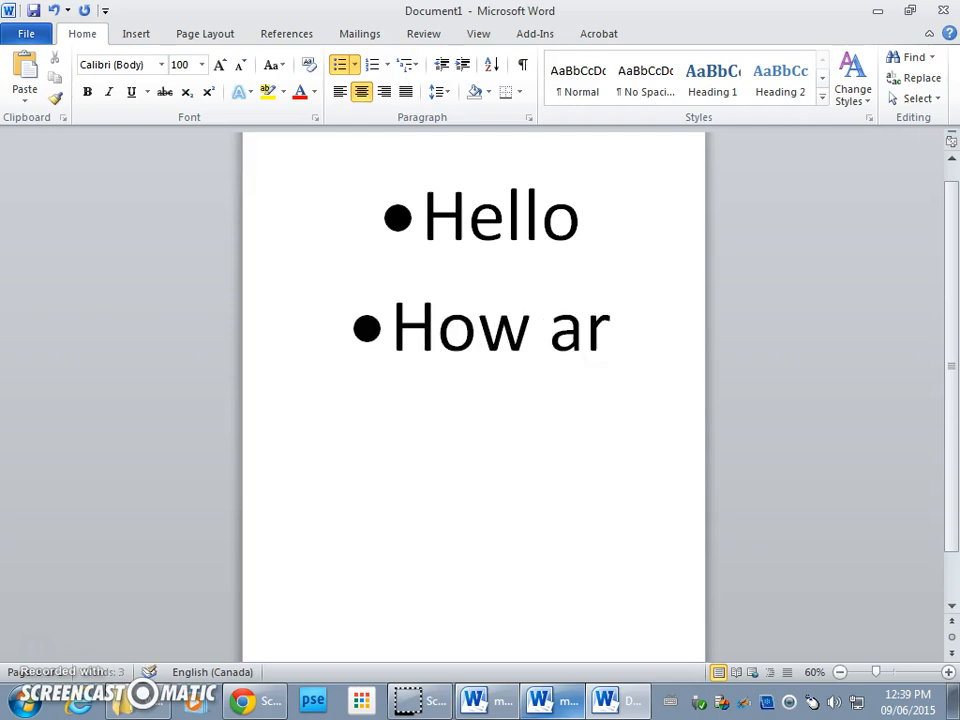
pyautogui.write('e you')
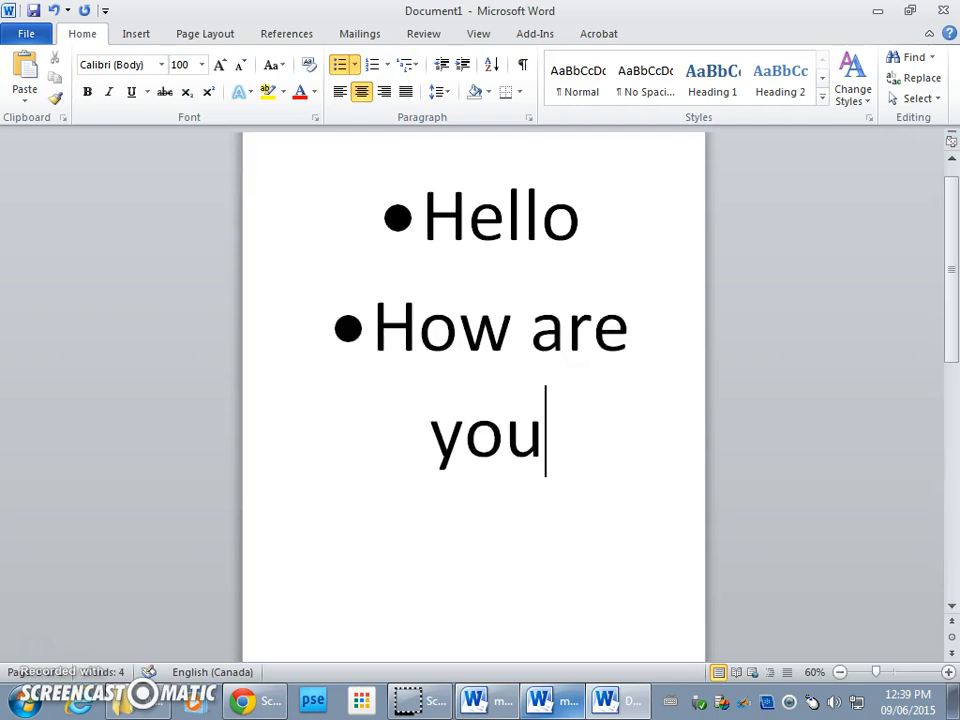
pyautogui.press('Return')
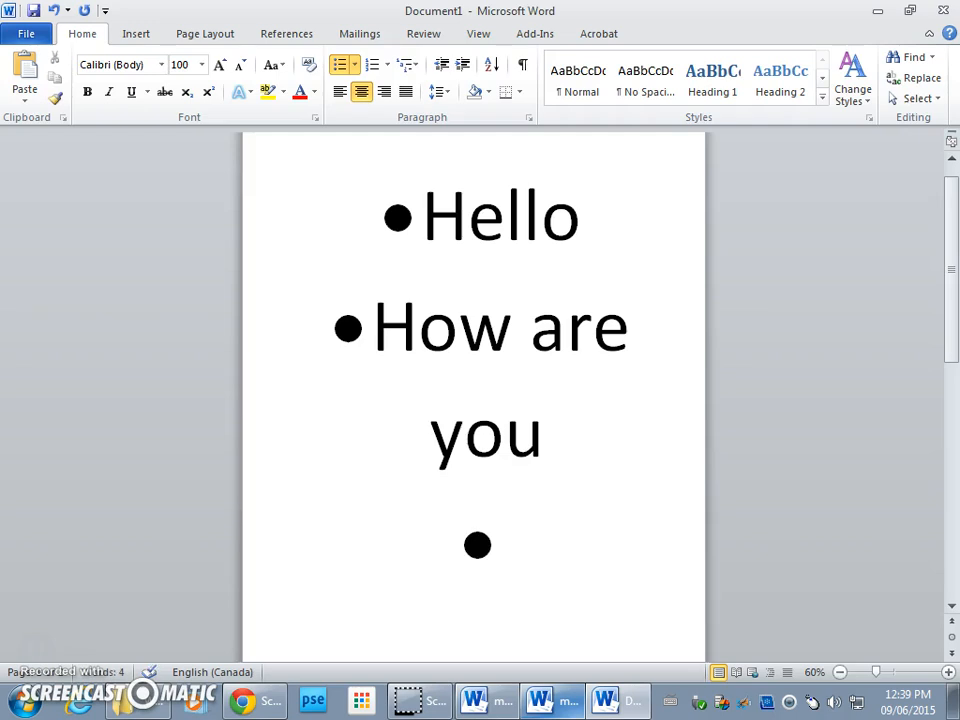
# Step: End the bulleted list at the empty third bullet, and undo that change
pyautogui.press('Return')
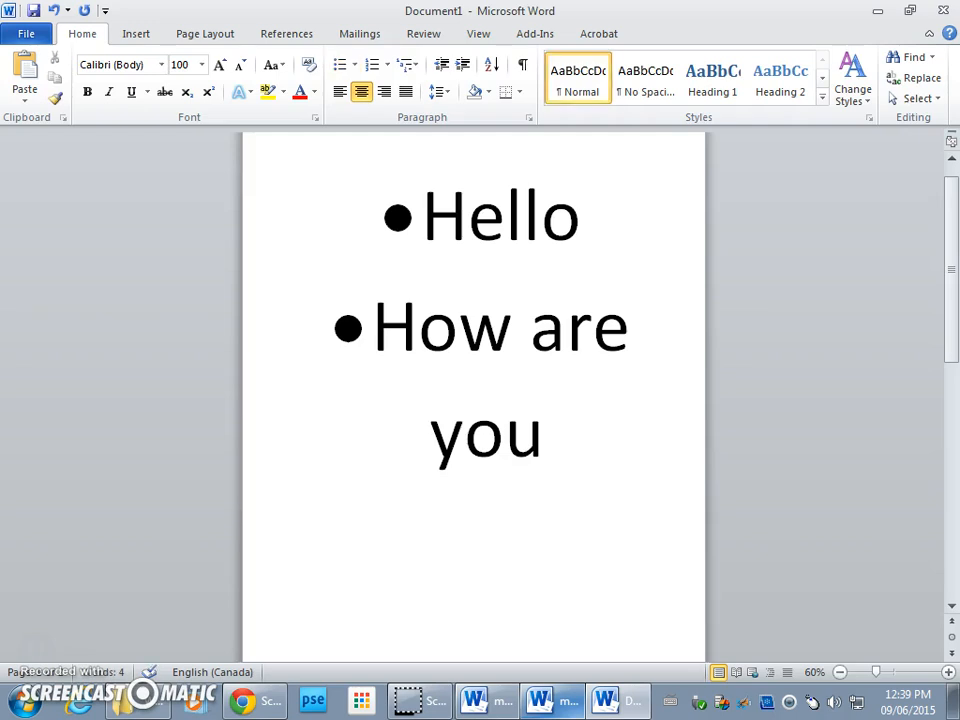
pyautogui.click(54, 10)
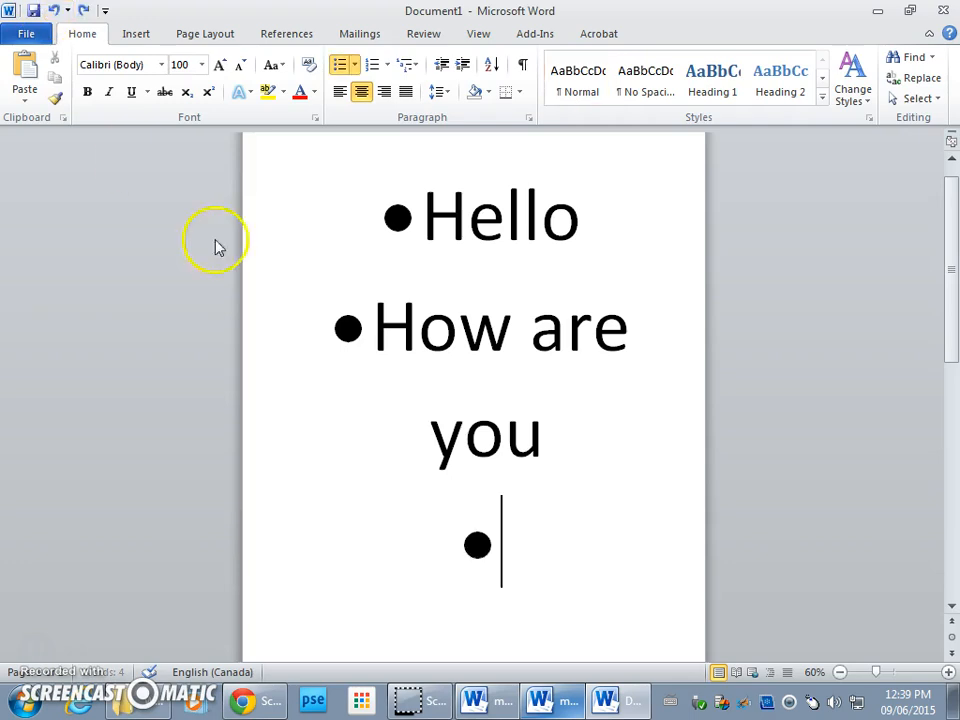
# Step: Set the "Hello" and "How are you" list items to font size 28
pyautogui.moveTo(508, 553); pyautogui.dragTo(415, 193)
pyautogui.click(201, 64)
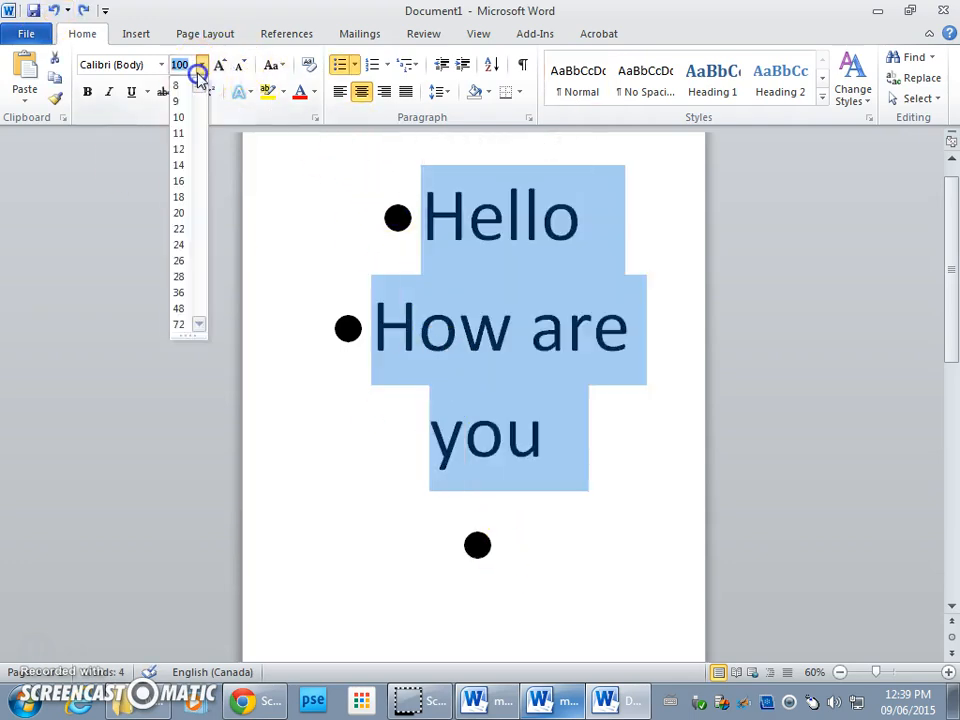
pyautogui.click(179, 276)
# Step: Remove the bullet from the empty third line and set that line's font size to 28
pyautogui.click(550, 287)
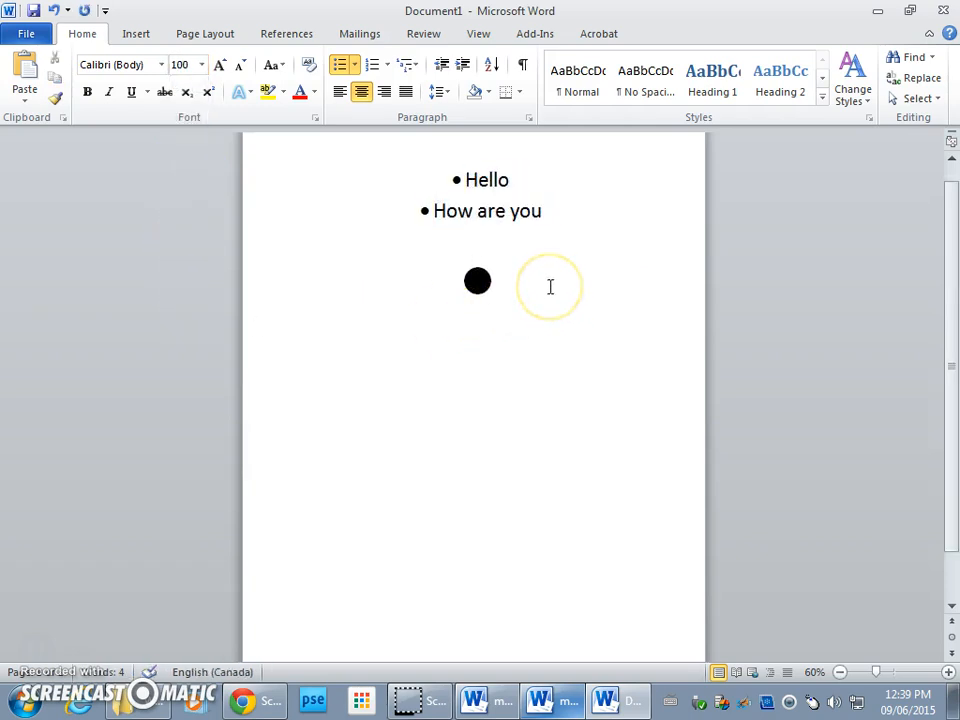
pyautogui.press('BackSpace')
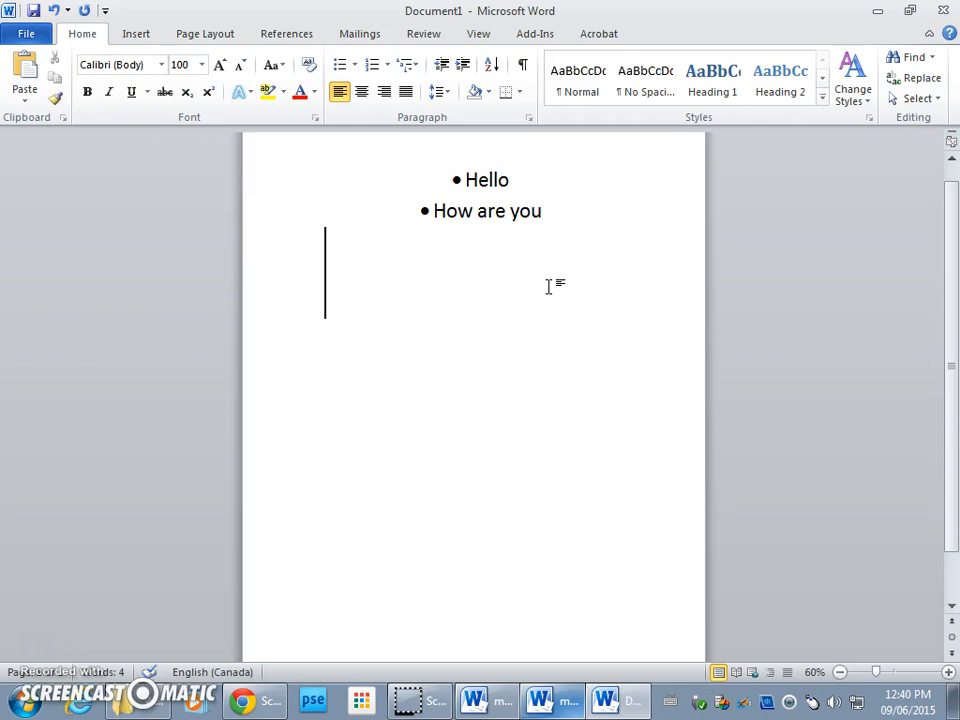
pyautogui.click(201, 64)
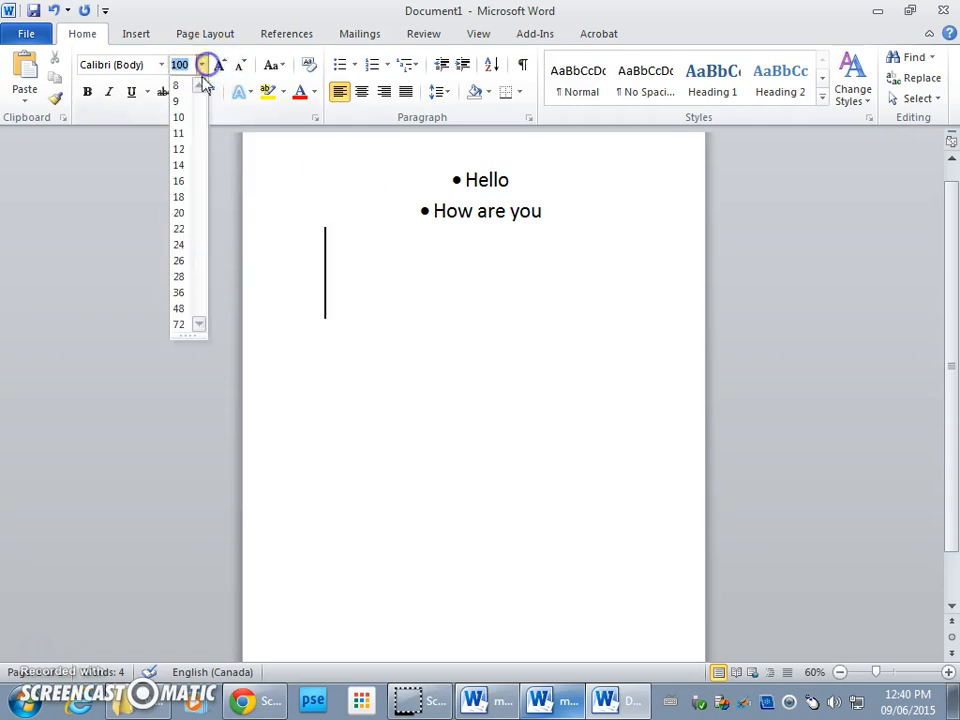
pyautogui.click(182, 276)
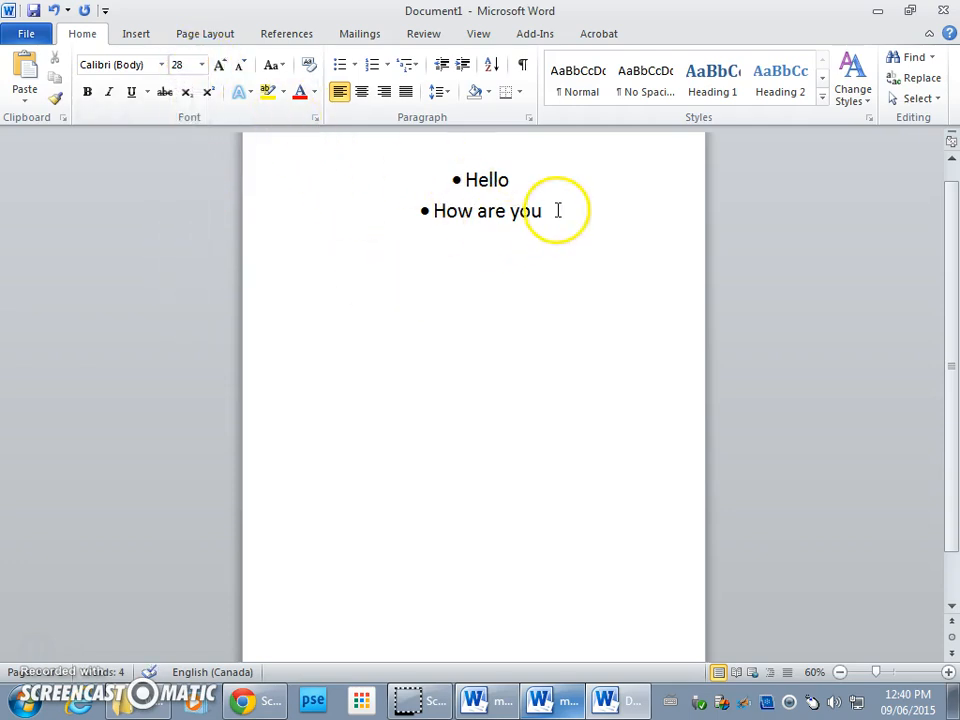
# Step: Replace the existing list items with a check-mark bulleted list of "hello", "gykg" and "gig", and end the list
pyautogui.moveTo(555, 218); pyautogui.dragTo(373, 171)
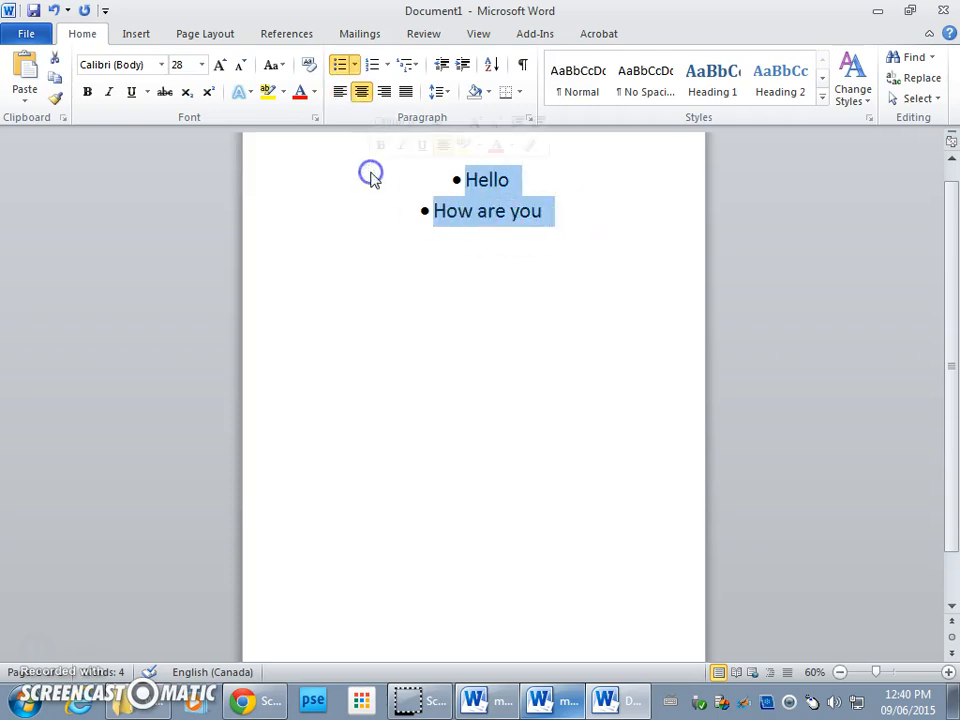
pyautogui.press('Delete')
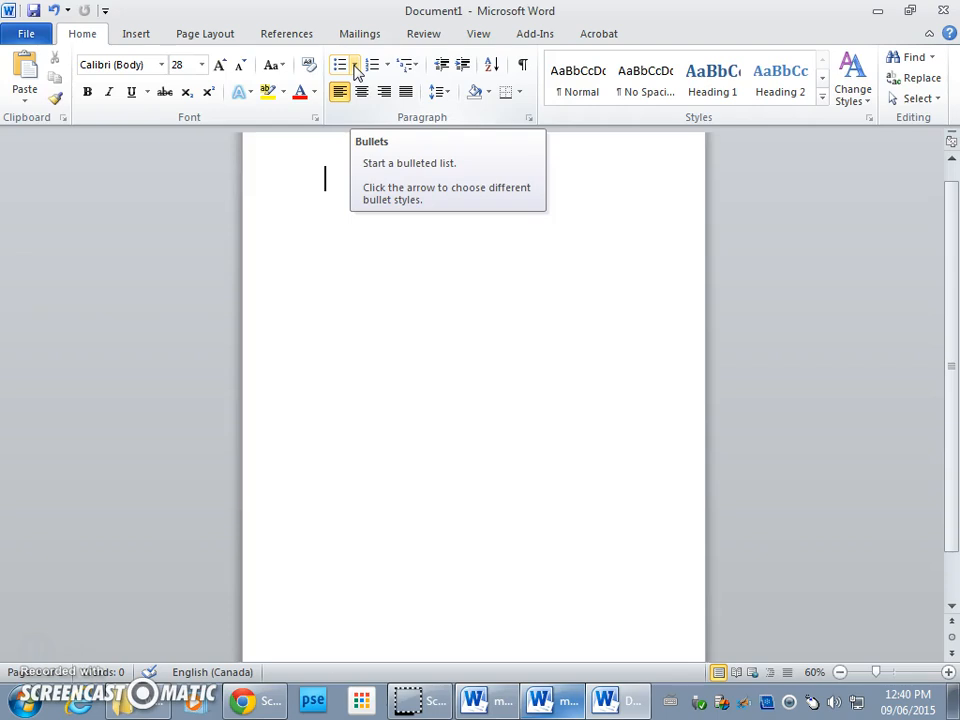
pyautogui.click(355, 66)
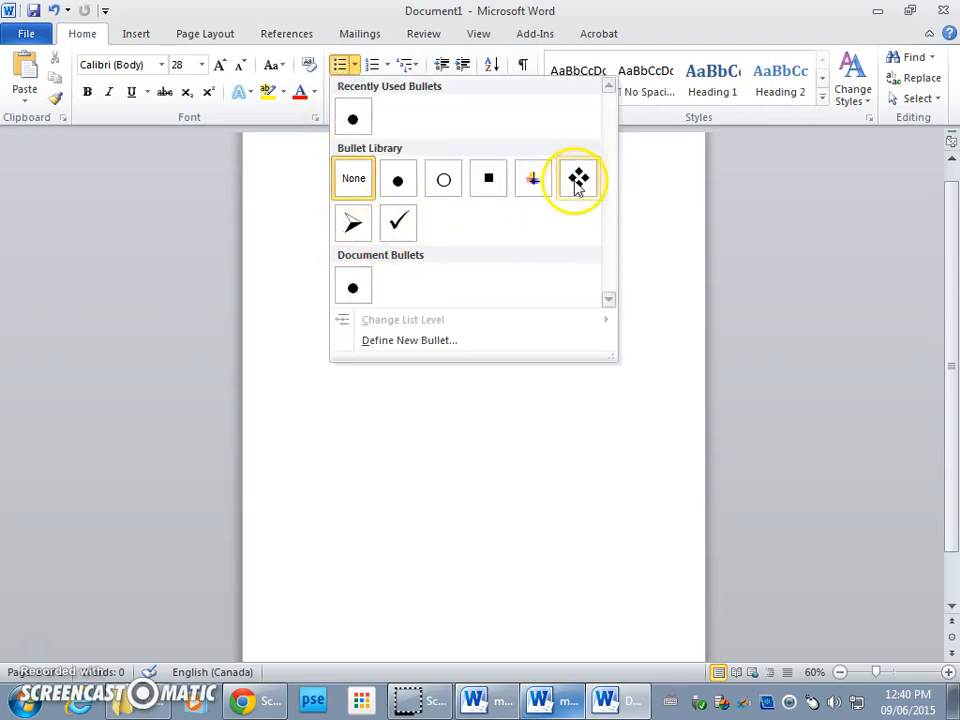
pyautogui.click(398, 225)
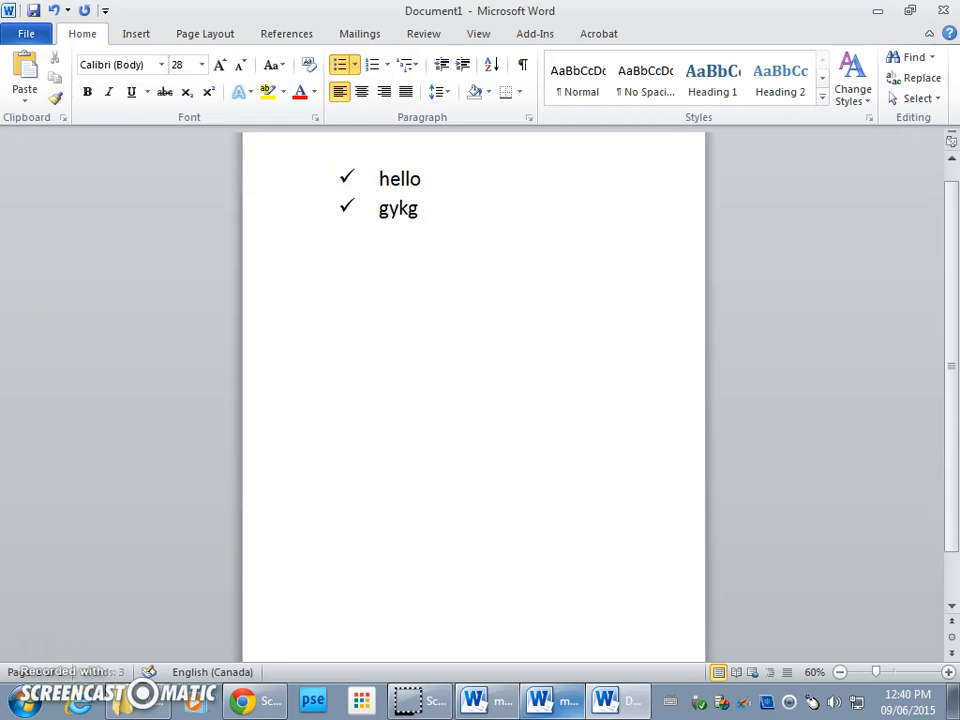
pyautogui.press('BackSpace')
pyautogui.press('BackSpace')
pyautogui.press('BackSpace')
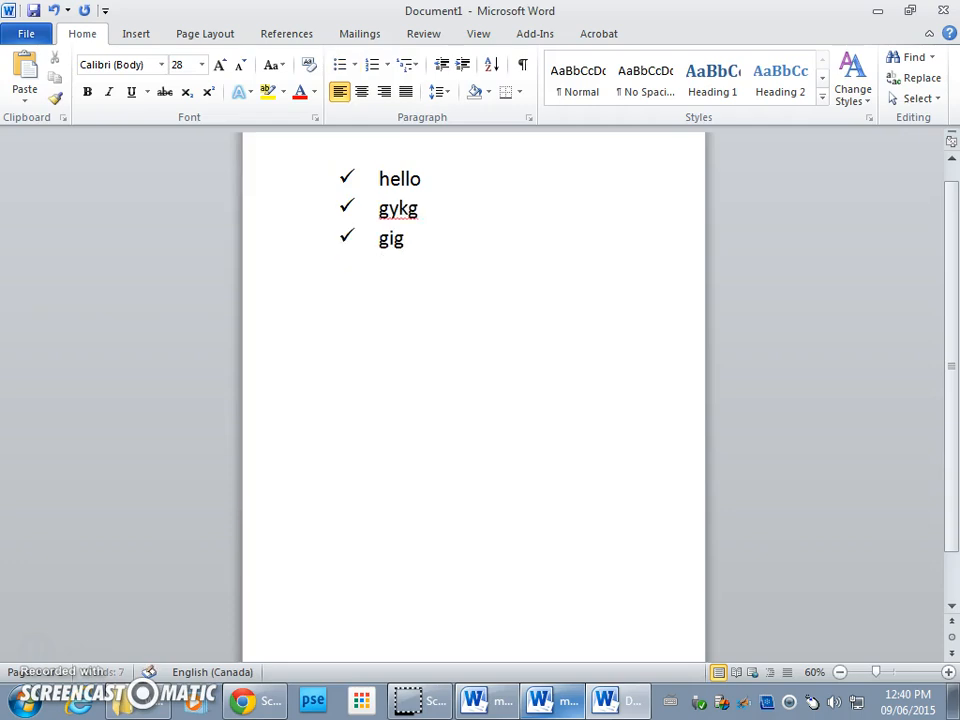
# Step: Delete the whole check-mark list, leaving a blank page without bullets
pyautogui.press('BackSpace')
pyautogui.press('BackSpace')
pyautogui.press('BackSpace')
pyautogui.press('BackSpace')
pyautogui.press('BackSpace')
pyautogui.press('BackSpace')
pyautogui.press('BackSpace')
pyautogui.press('BackSpace')
pyautogui.press('BackSpace')
pyautogui.press('BackSpace')
pyautogui.press('BackSpace')
pyautogui.press('BackSpace')
pyautogui.press('BackSpace')
pyautogui.press('BackSpace')
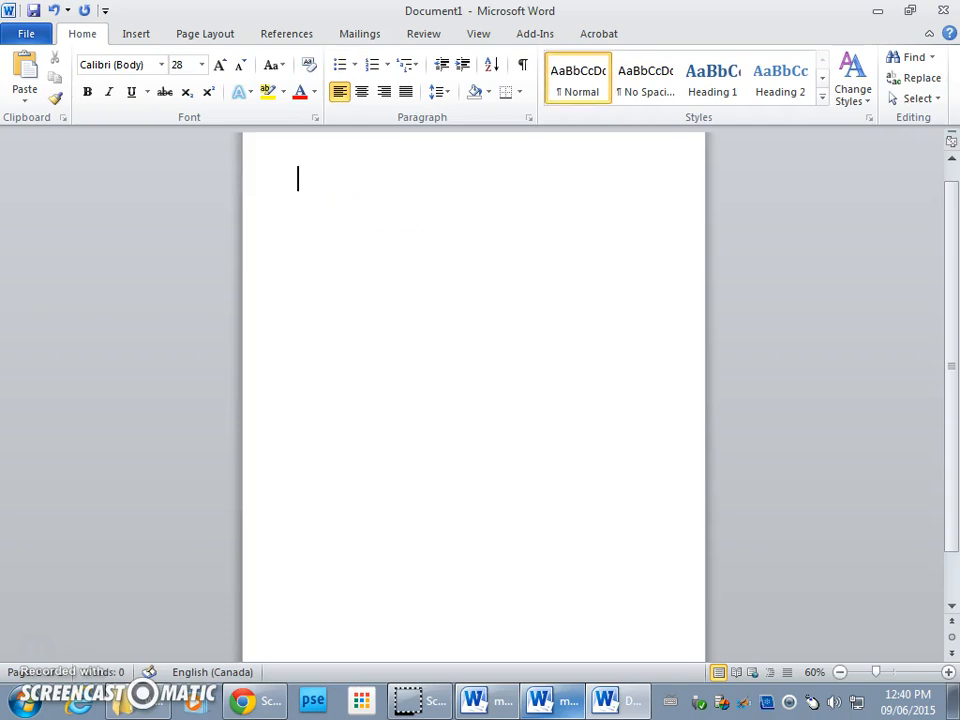
# Step: Create a numbered list in the 1. 2. 3. format with the items "ho", "ug" and "hujf", and end the list
pyautogui.click(386, 65)
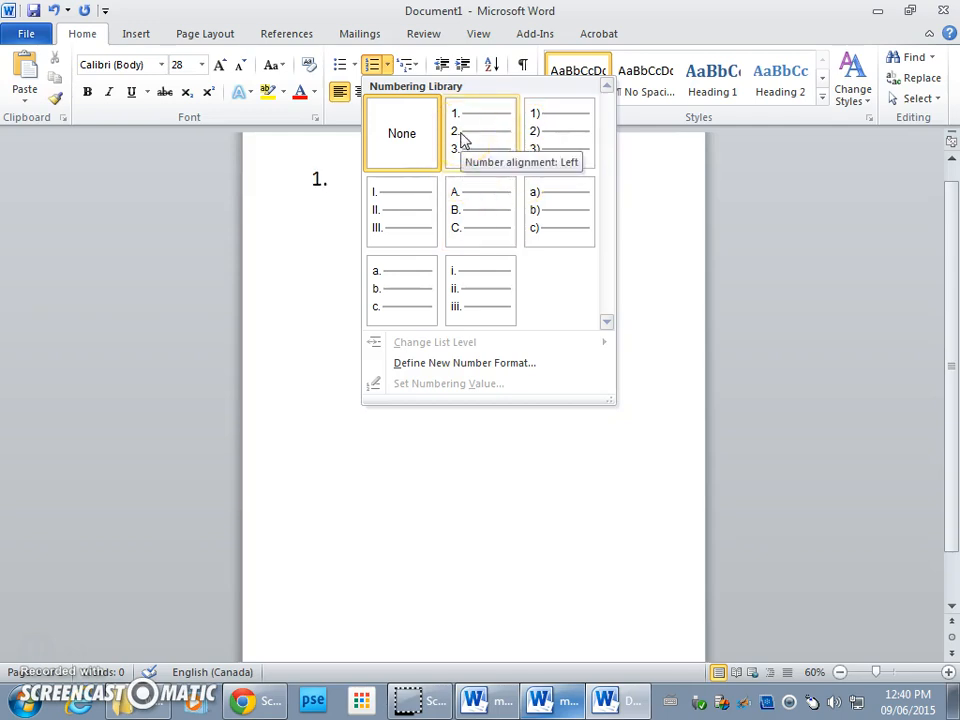
pyautogui.click(566, 142)
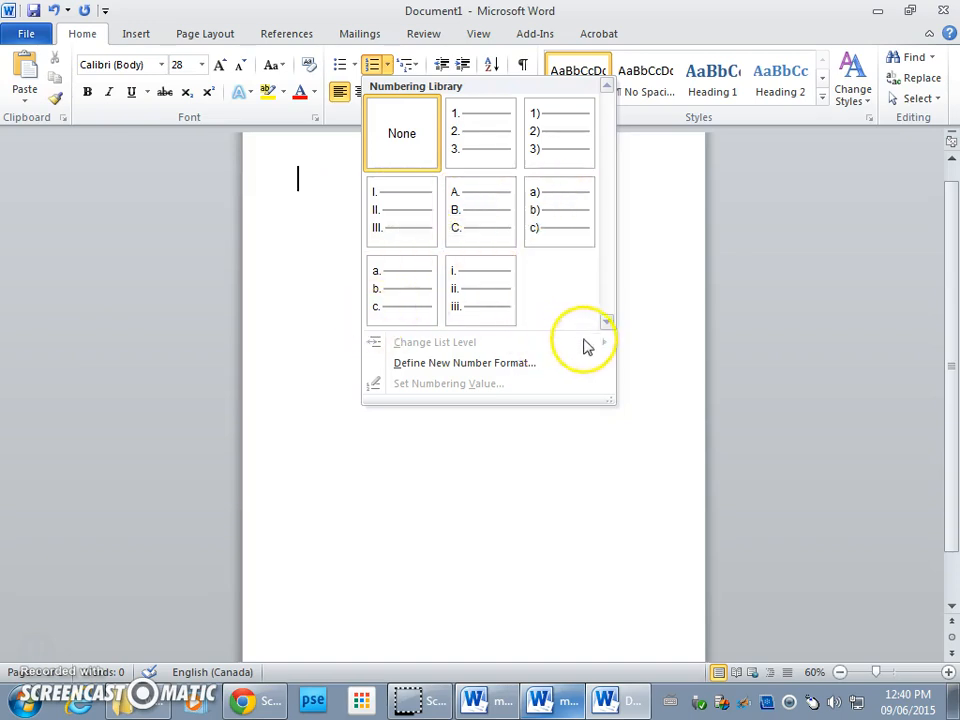
pyautogui.click(459, 152)
pyautogui.write('ho')
pyautogui.press('Return')
pyautogui.write('ug')
pyautogui.press('Return')
pyautogui.write('hujf')
pyautogui.press('Return')
pyautogui.press('Return')
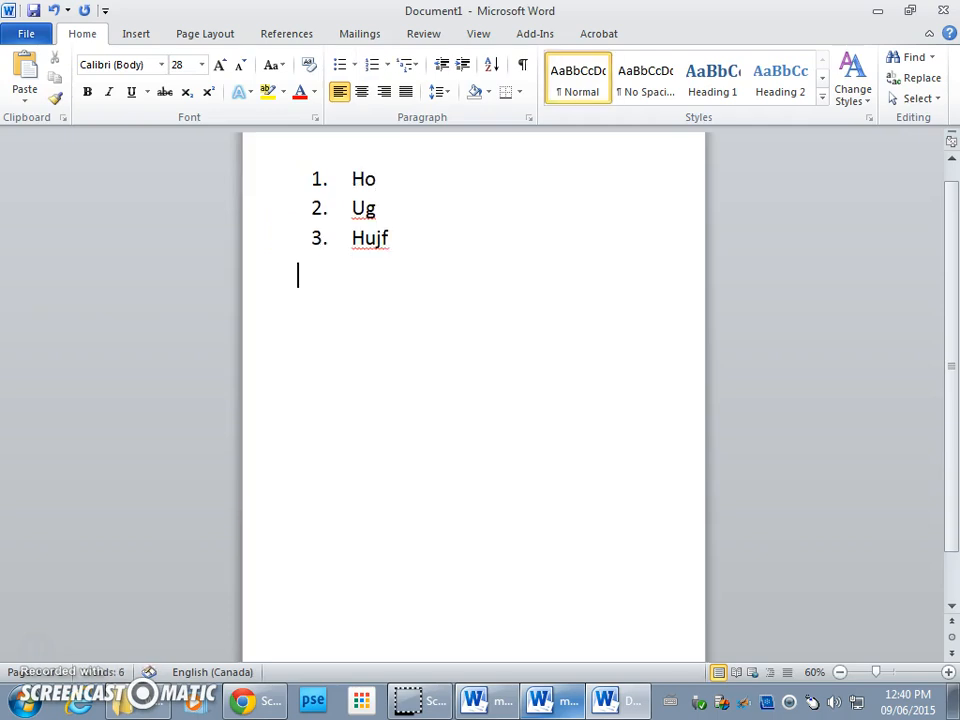
# Step: Delete the entire numbered list, leaving a blank page
pyautogui.press('BackSpace')
pyautogui.press('BackSpace')
pyautogui.press('BackSpace')
pyautogui.press('BackSpace')
pyautogui.press('BackSpace')
pyautogui.press('BackSpace')
pyautogui.press('BackSpace')
pyautogui.press('BackSpace')
pyautogui.press('BackSpace')
pyautogui.press('BackSpace')
pyautogui.press('BackSpace')
pyautogui.press('BackSpace')
pyautogui.press('BackSpace')
pyautogui.press('BackSpace')
pyautogui.press('BackSpace')
pyautogui.press('BackSpace')
pyautogui.press('BackSpace')
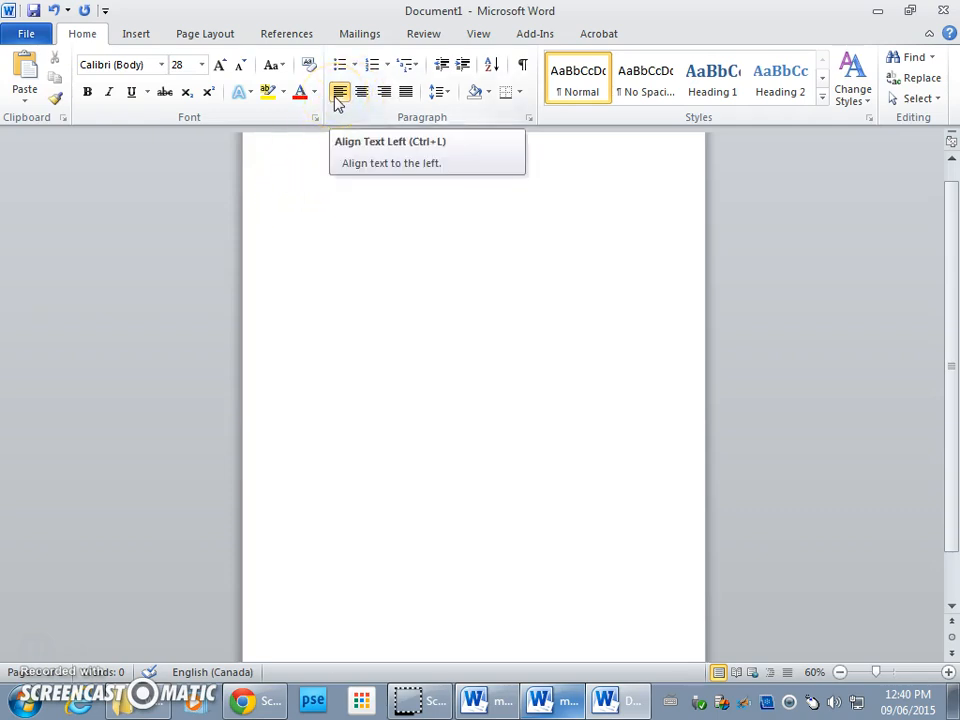
# Step: Enter "jhgjkfgyukyuyk" and try centred, right and justified alignment on it before returning it to left alignment
pyautogui.write('jhgjkfgyukyuyk')
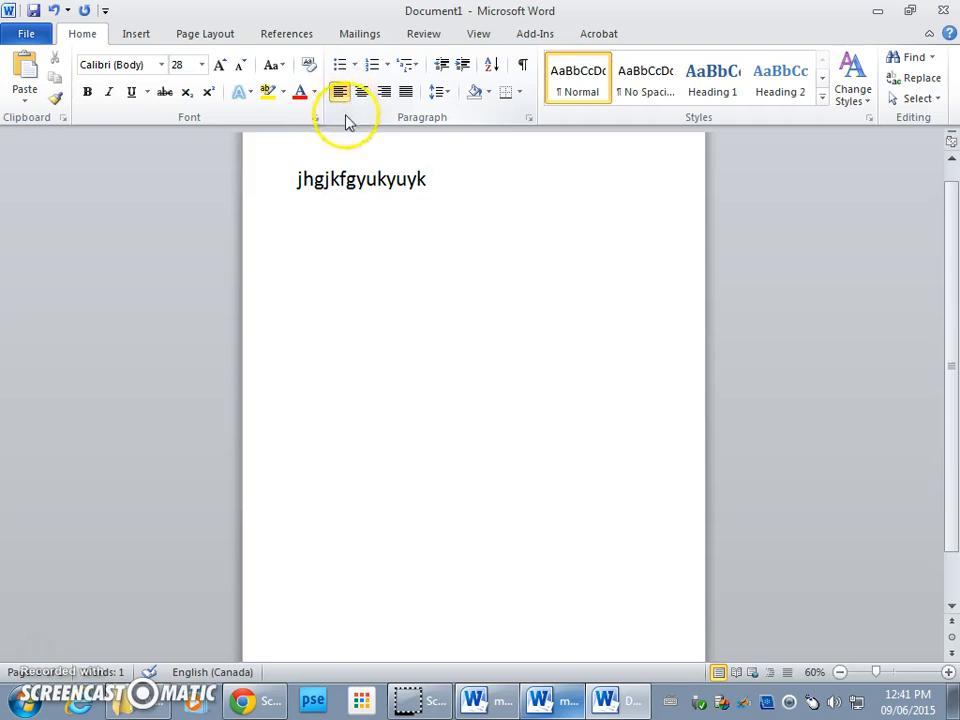
pyautogui.click(362, 92)
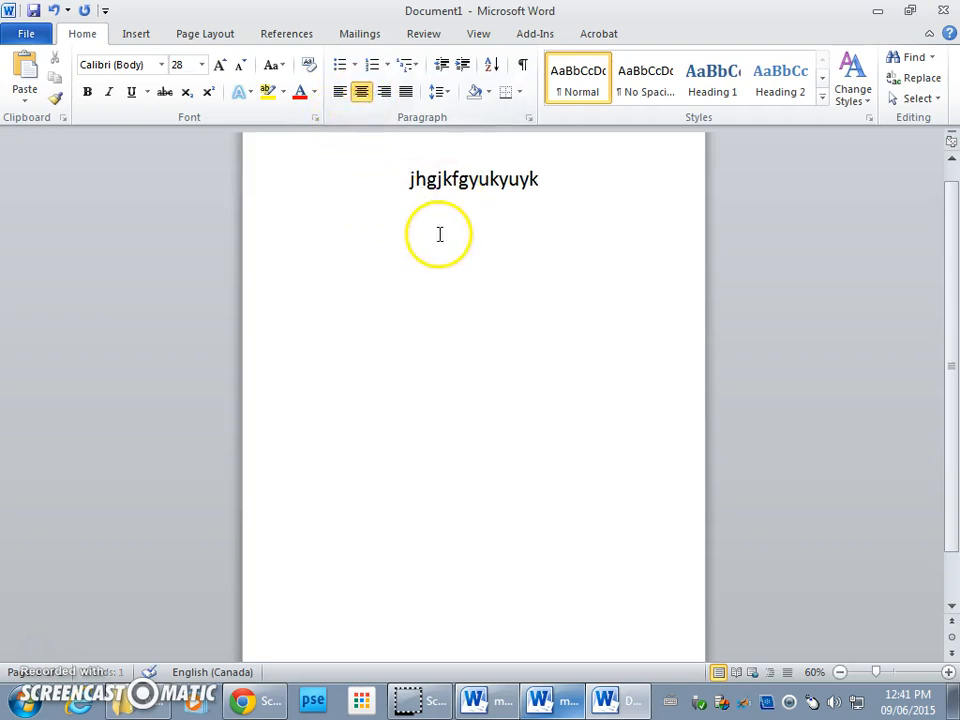
pyautogui.click(386, 95)
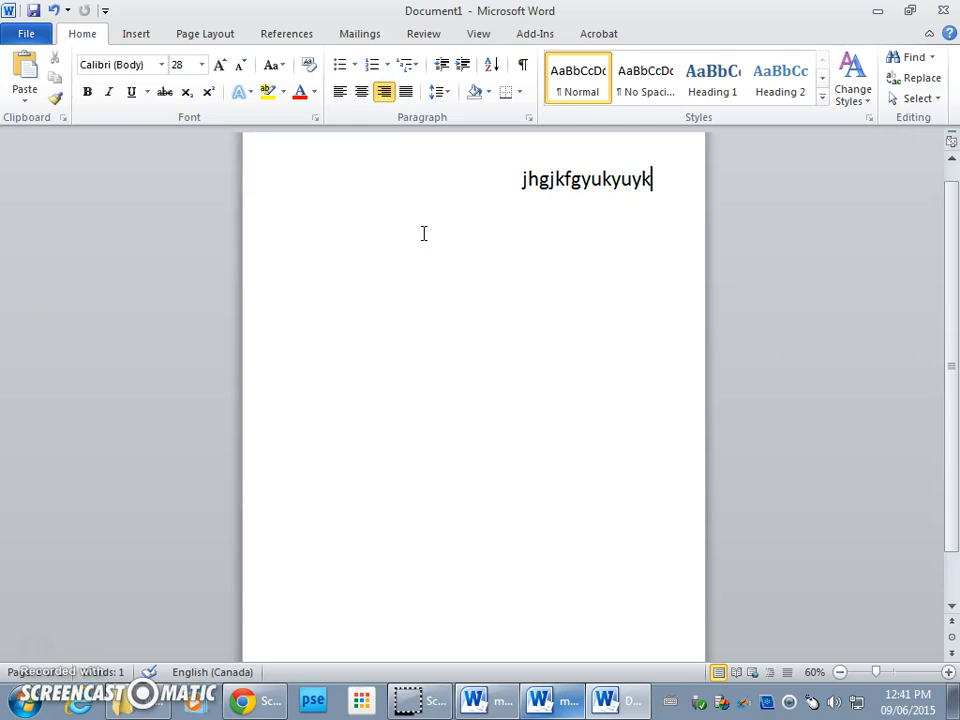
pyautogui.click(404, 92)
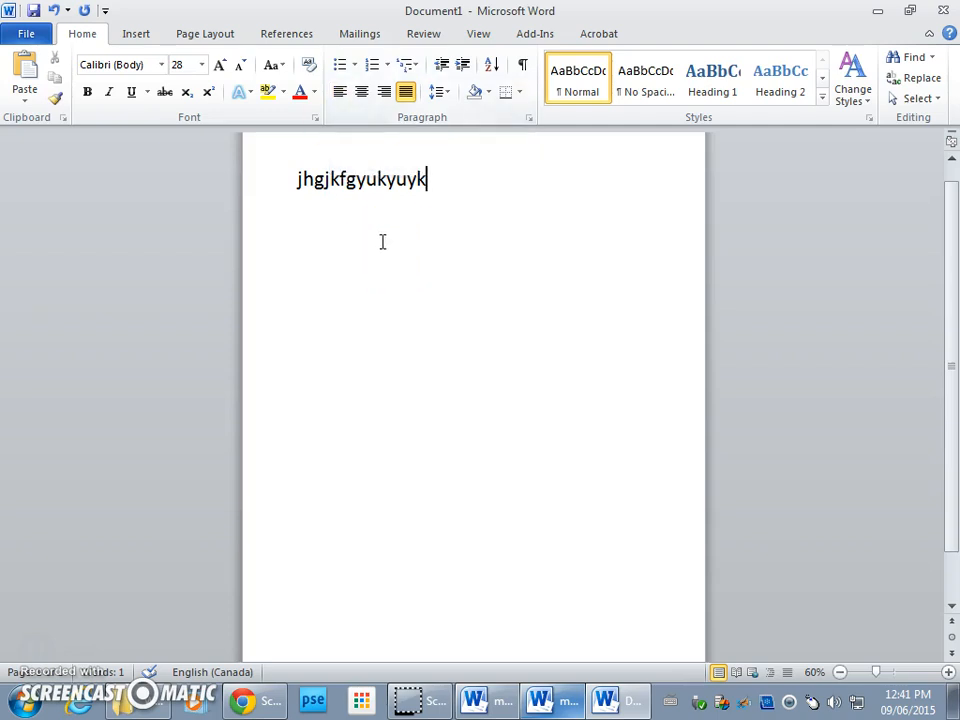
pyautogui.click(339, 91)
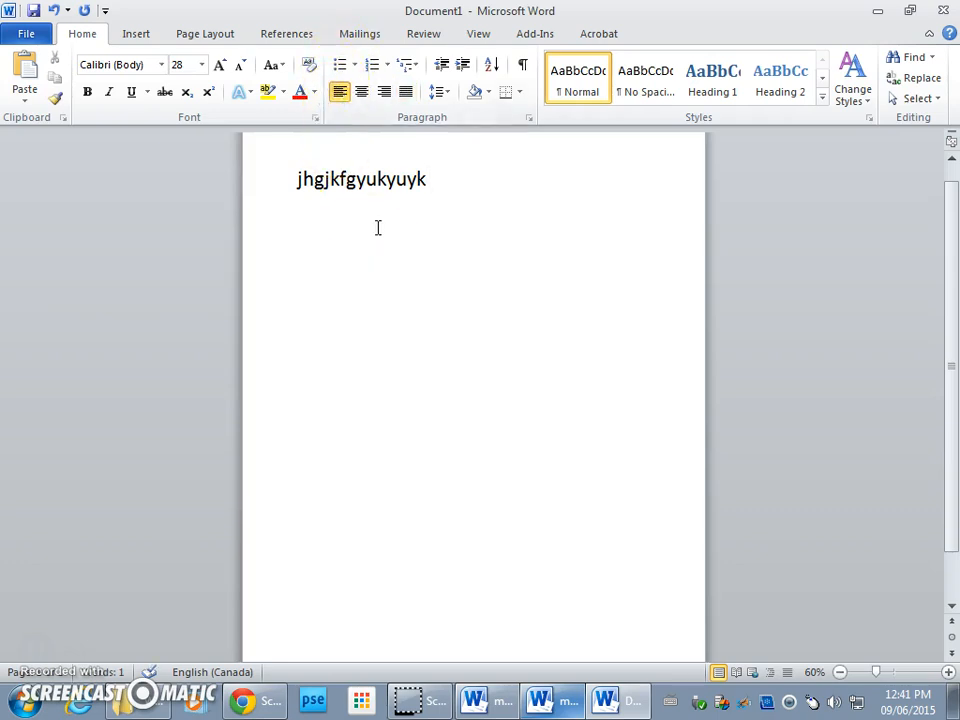
# Step: Choose the Bold font style in the detailed font settings
pyautogui.click(316, 119)
pyautogui.click(291, 168)
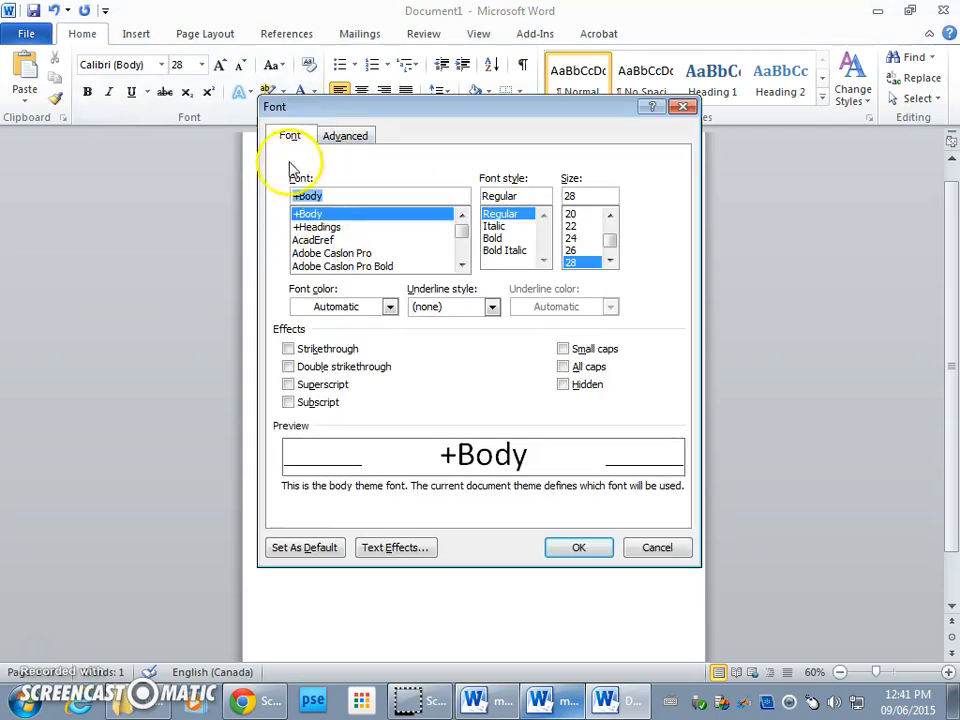
pyautogui.click(496, 225)
pyautogui.click(496, 238)
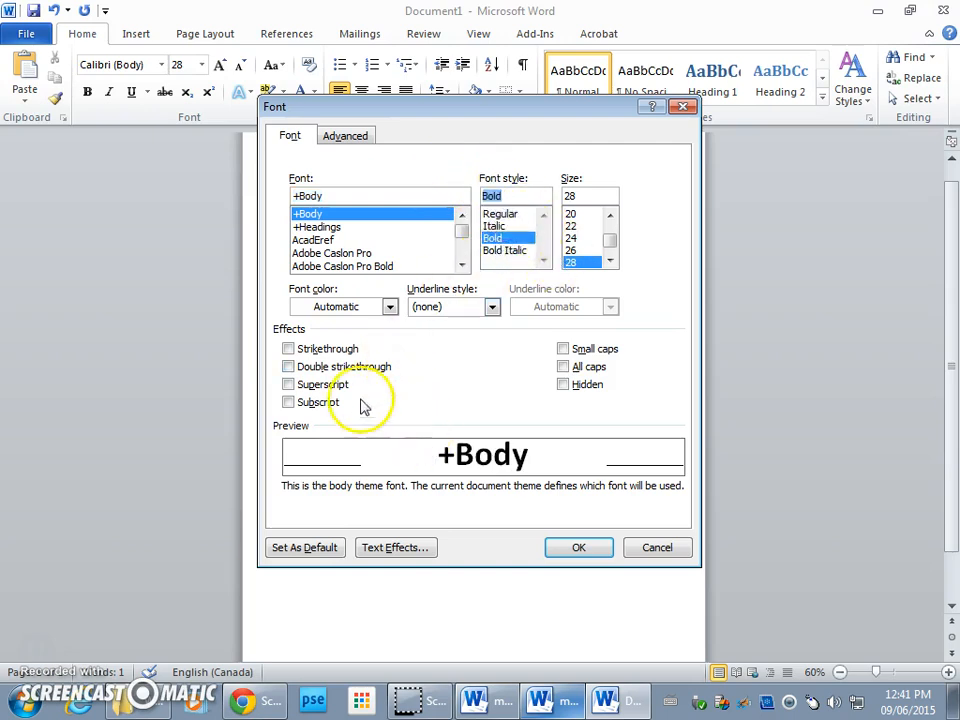
# Step: Try the strikethrough, double strikethrough, superscript and subscript effects, clear them all, and apply the font settings
pyautogui.click(288, 349)
pyautogui.click(288, 366)
pyautogui.click(288, 385)
pyautogui.click(288, 401)
pyautogui.click(287, 349)
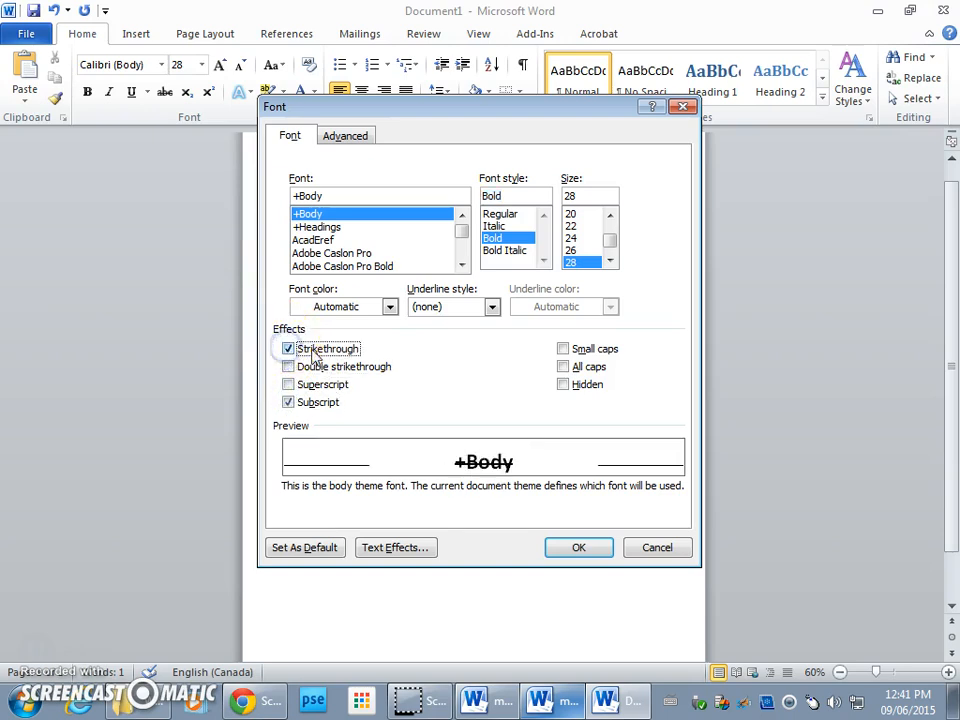
pyautogui.click(288, 349)
pyautogui.click(288, 401)
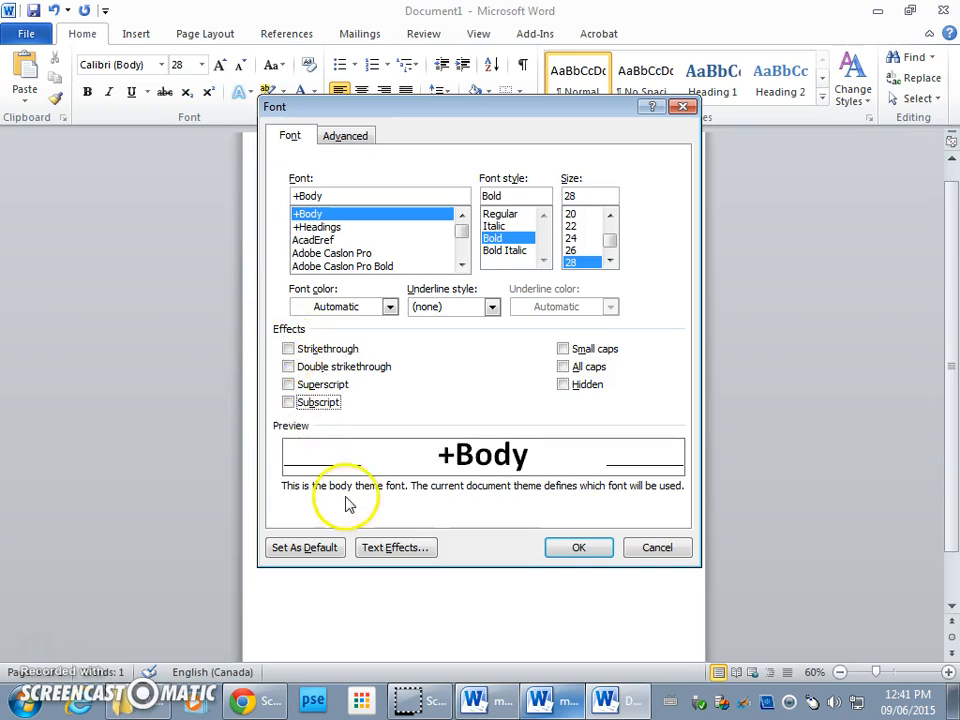
pyautogui.click(578, 548)
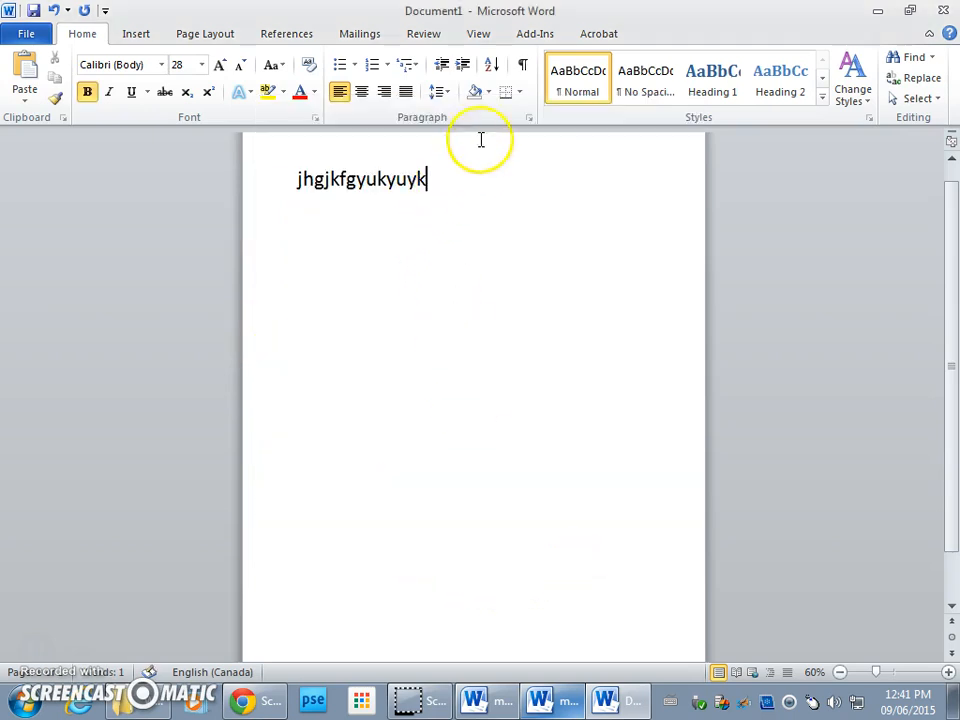
# Step: In the paragraph settings, set a 5 cm left indent, a 1.5 cm right indent and a First line special indent
pyautogui.click(530, 118)
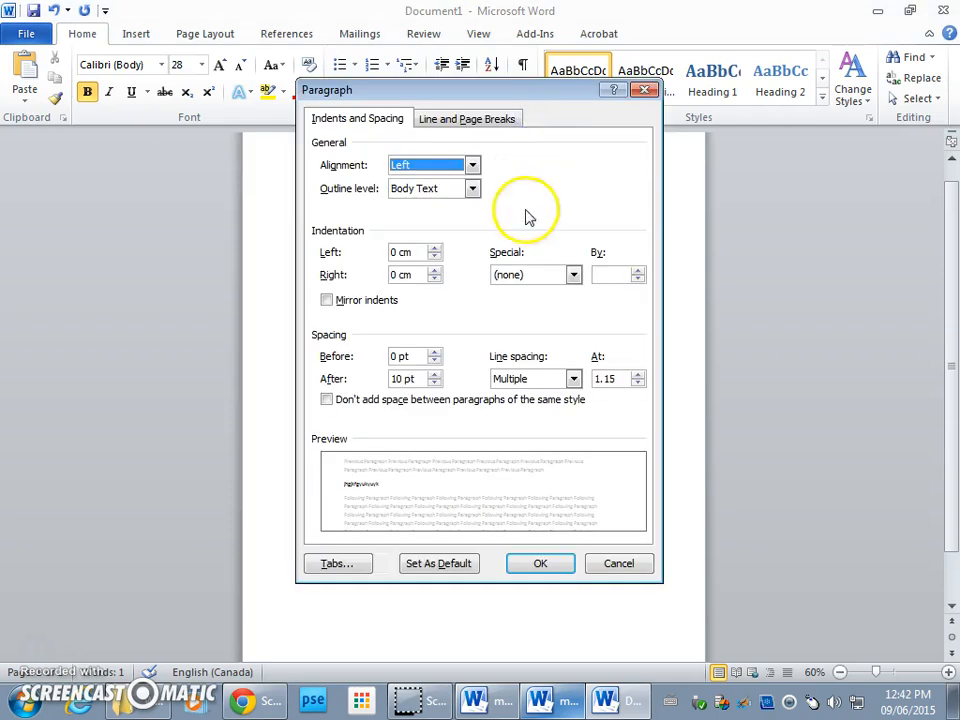
pyautogui.click(435, 249)
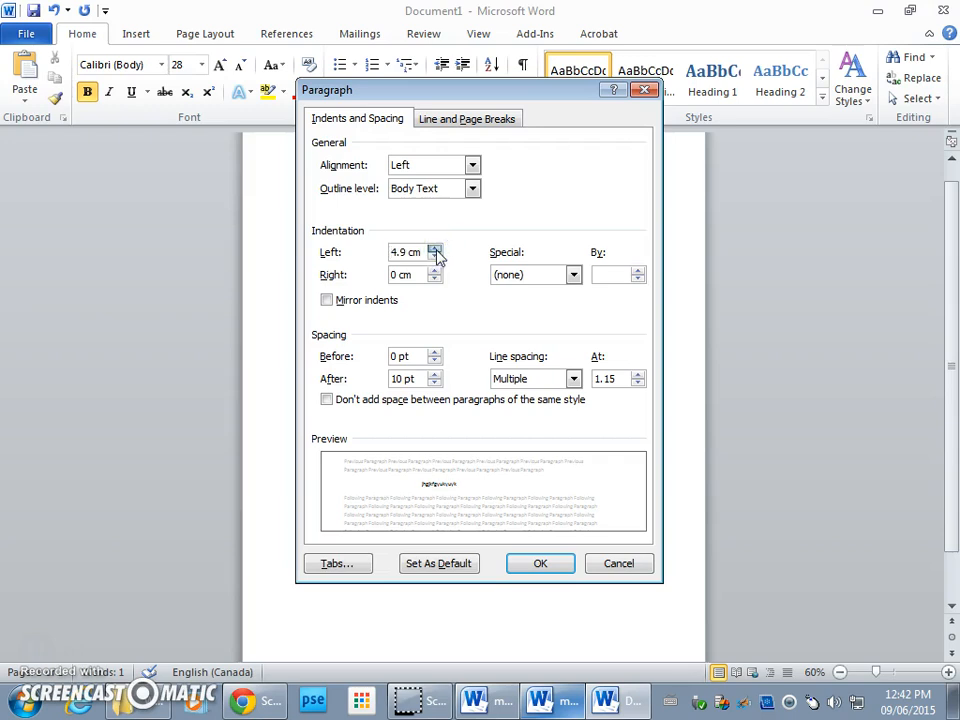
pyautogui.click(436, 271)
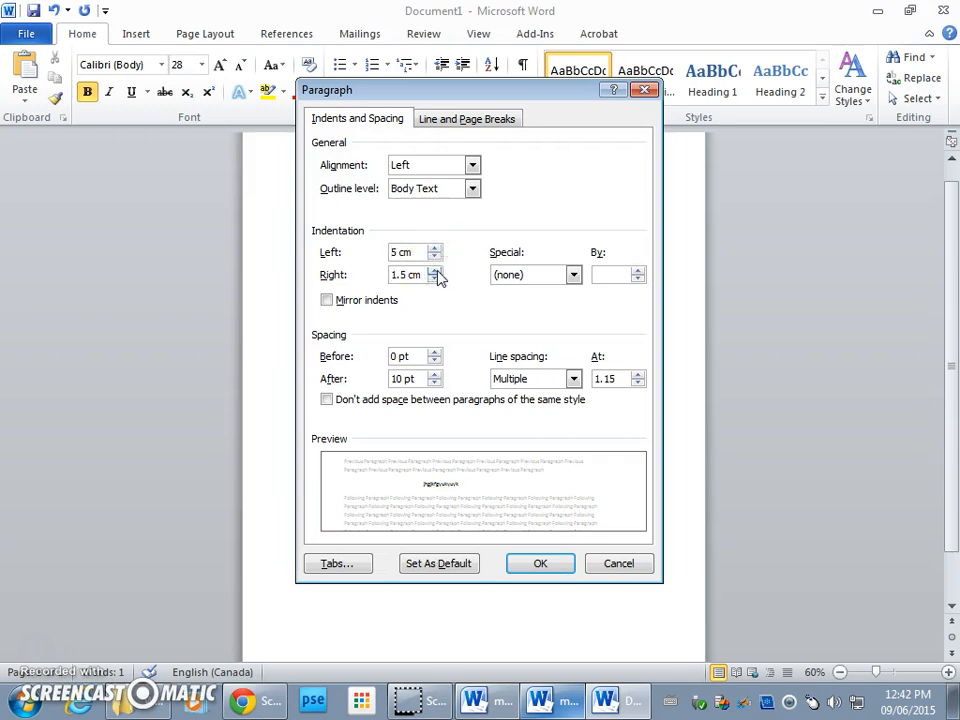
pyautogui.click(573, 275)
pyautogui.click(547, 305)
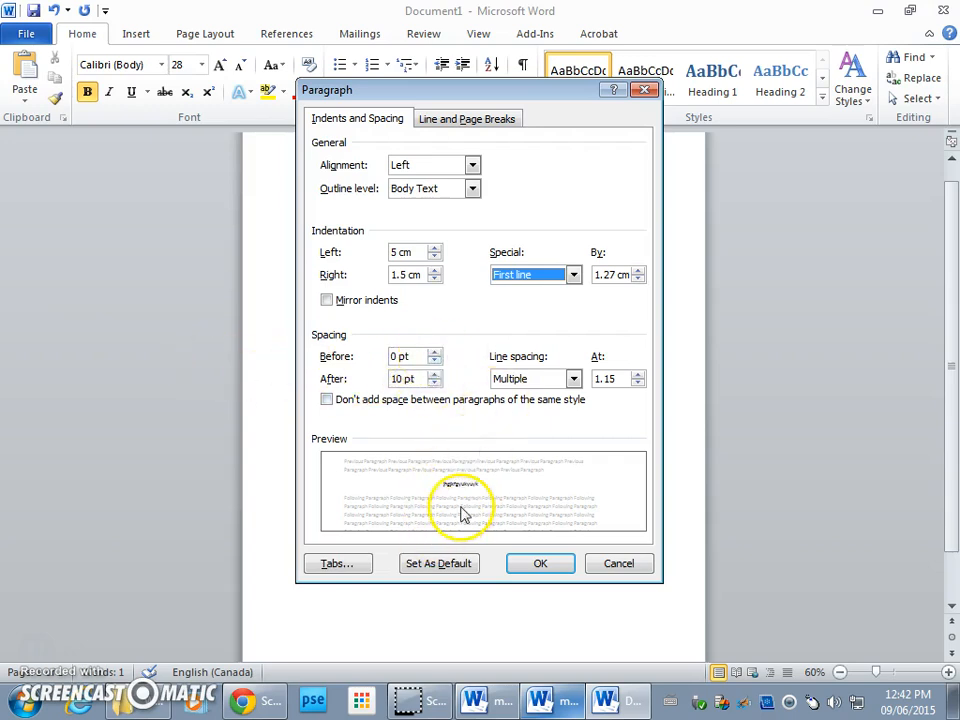
# Step: Change the paragraph's right indent to 0.4 cm and its left indent to 4.3 cm
pyautogui.click(435, 279)
pyautogui.click(436, 257)
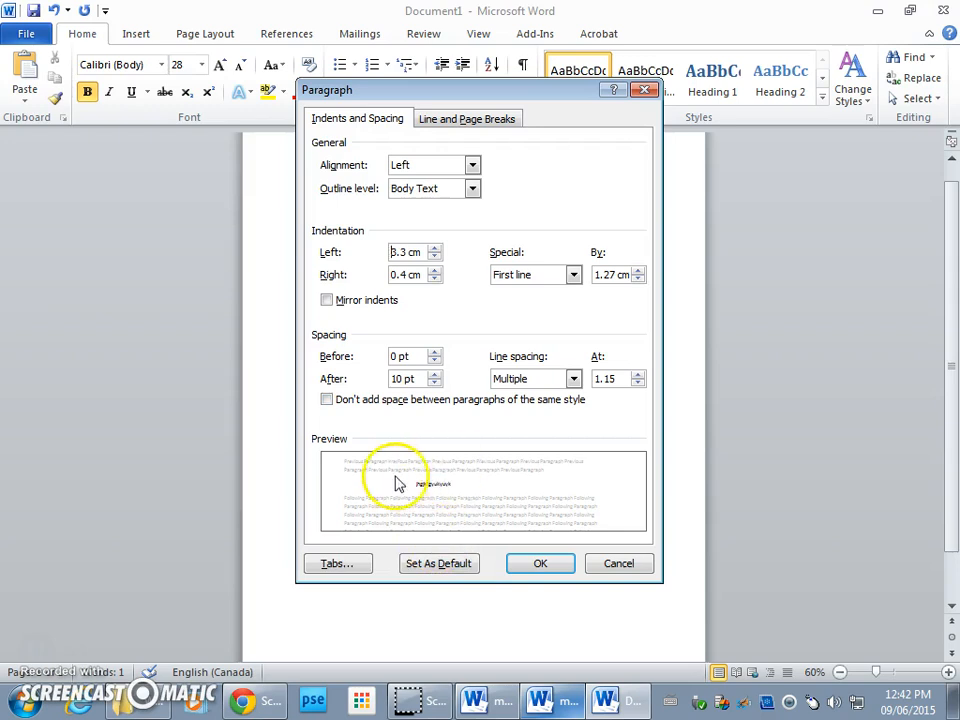
pyautogui.click(435, 255)
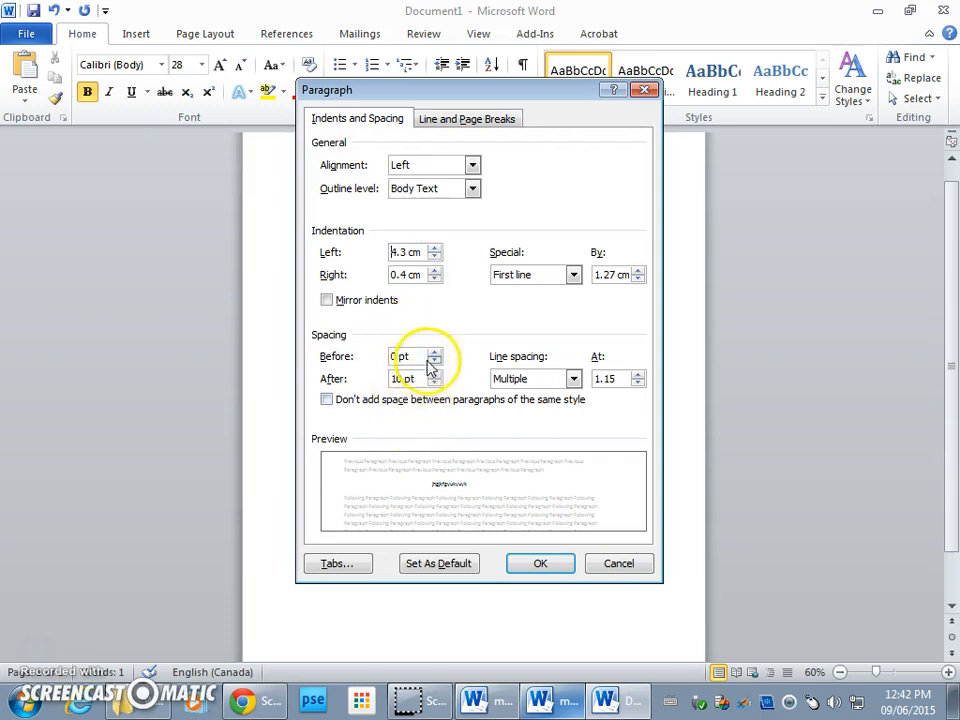
# Step: Set the paragraph's line spacing to Double and its spacing before to 36 pt, and apply the settings
pyautogui.click(576, 381)
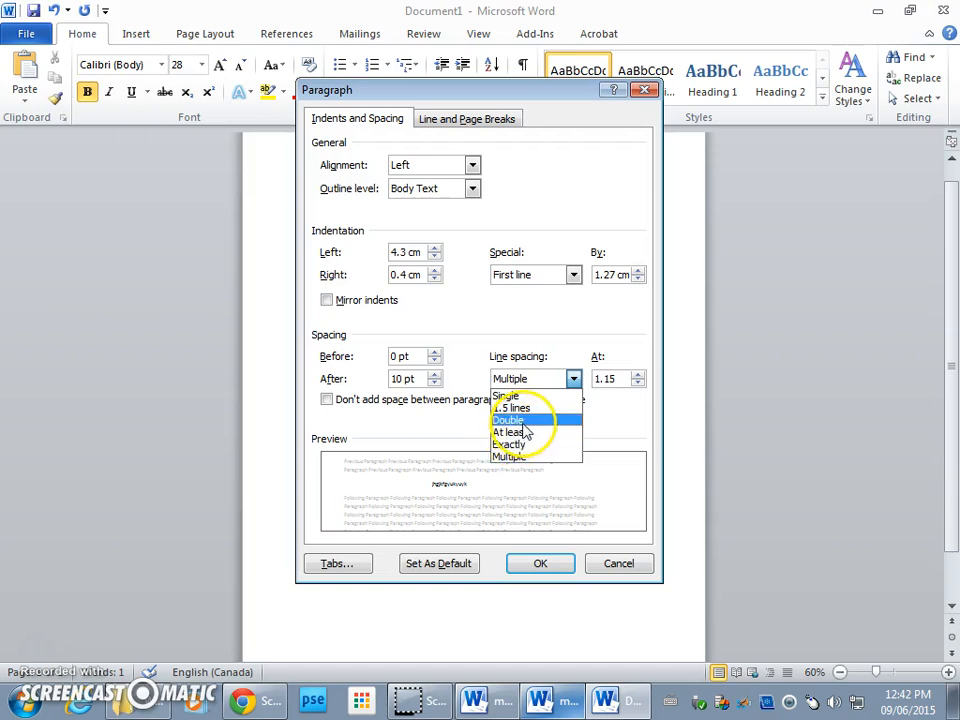
pyautogui.click(551, 420)
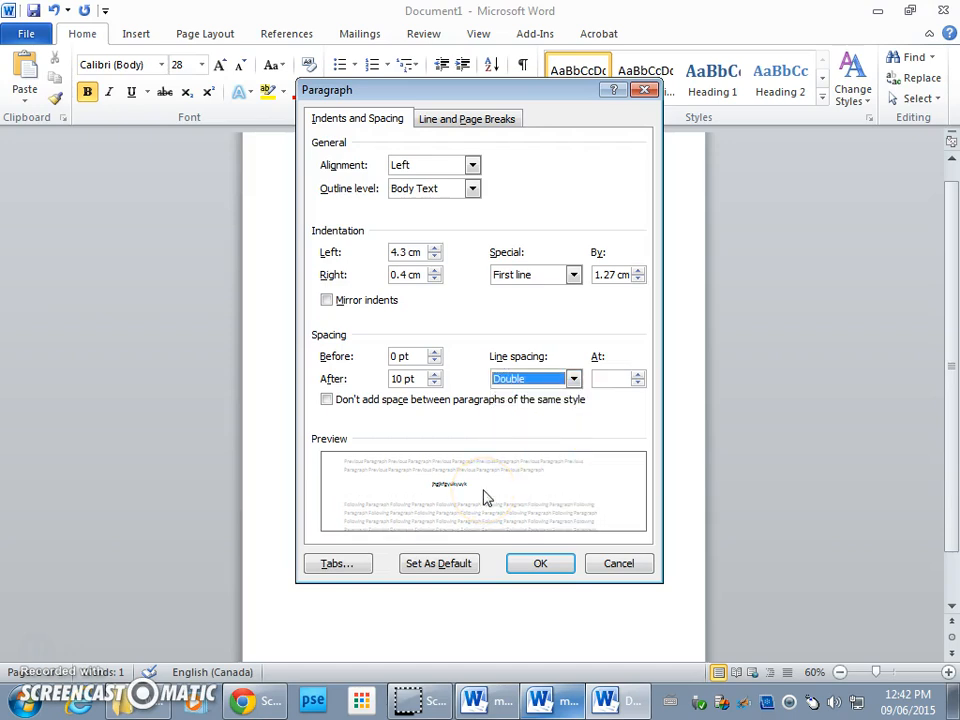
pyautogui.click(434, 352)
pyautogui.click(434, 352)
pyautogui.click(436, 360)
pyautogui.click(437, 360)
pyautogui.click(436, 360)
pyautogui.click(436, 360)
pyautogui.click(436, 360)
pyautogui.click(436, 360)
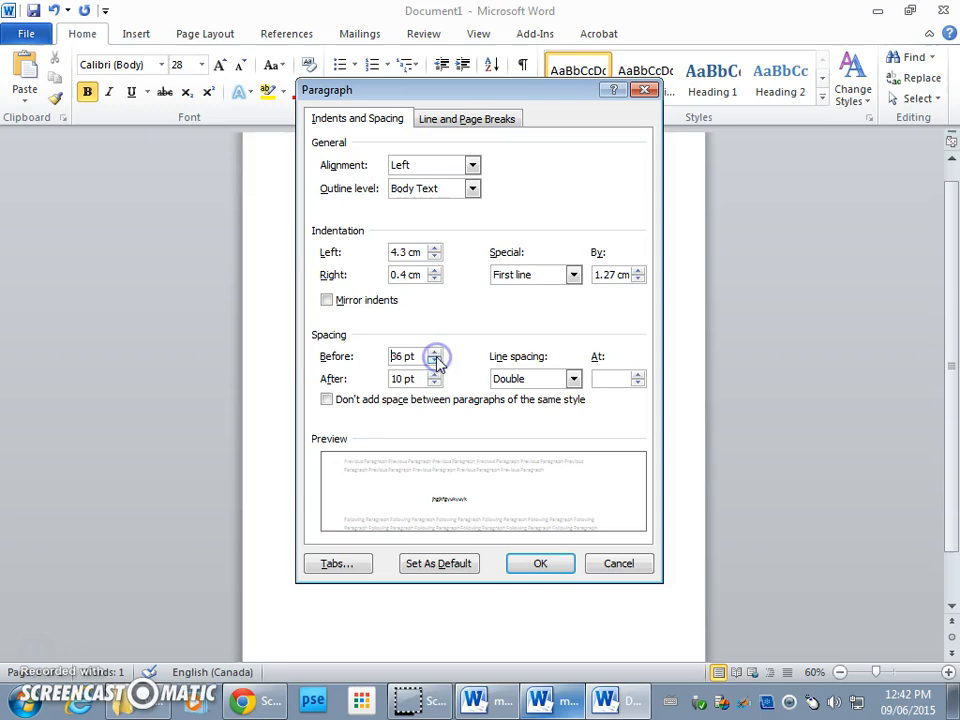
pyautogui.click(532, 560)
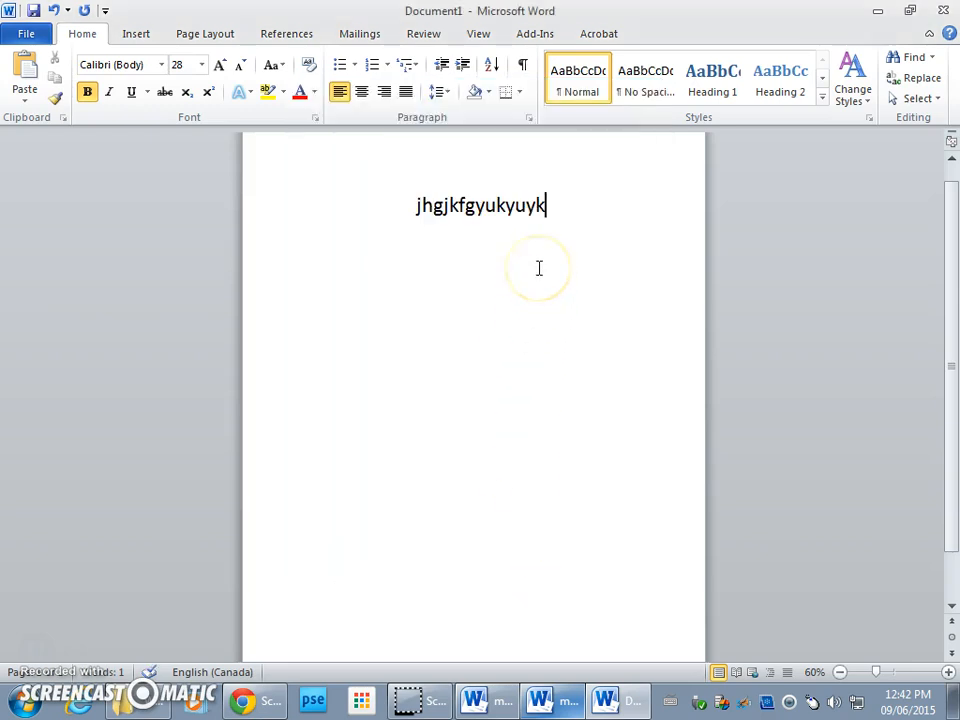
# Step: Add three lines of sample text, jhgjgkyguy, tjhdhtdyt and tfylfgulyg, below the first word with the same paragraph formatting
pyautogui.press('Return')
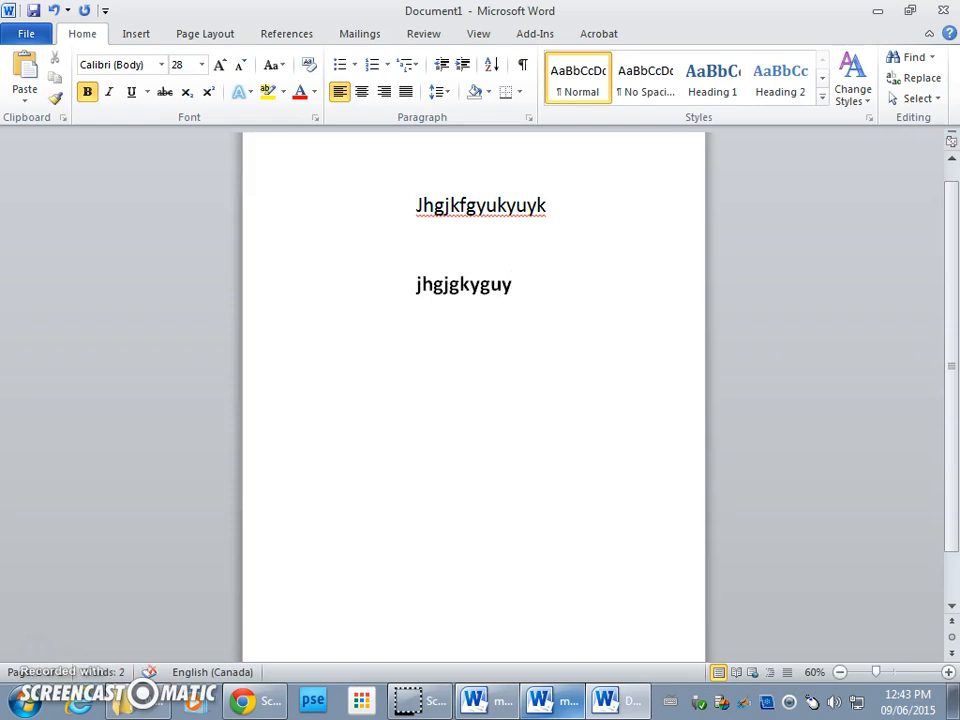
pyautogui.press('Return')
pyautogui.press('Return')
pyautogui.write('tjhd')
pyautogui.hotkey('ctrl', 'Return')
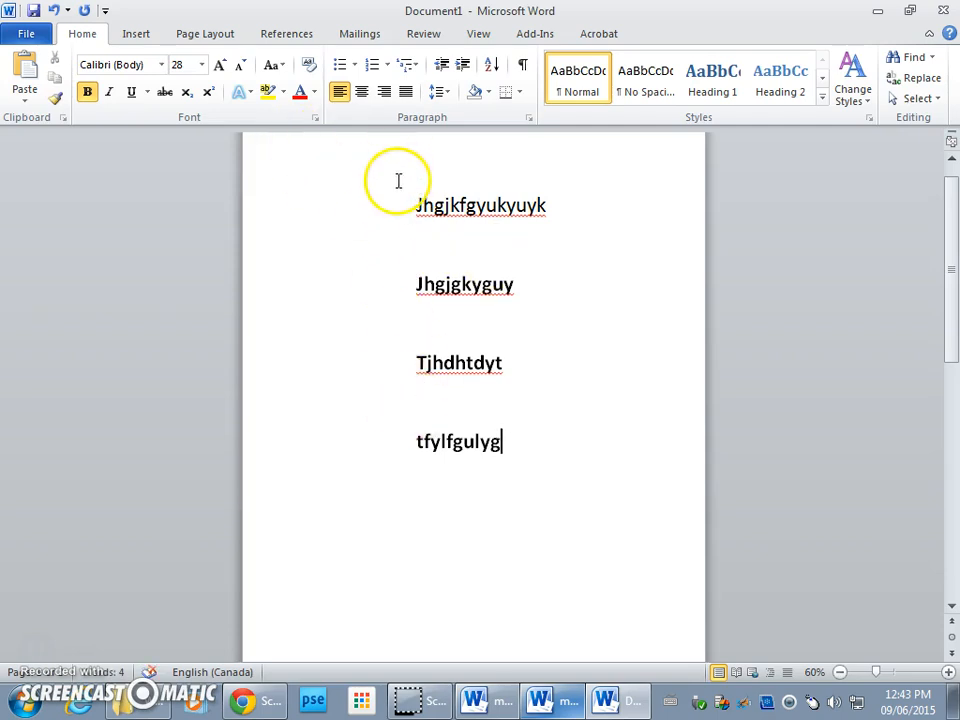
pyautogui.click(302, 205)
pyautogui.click(296, 362)
pyautogui.click(308, 438)
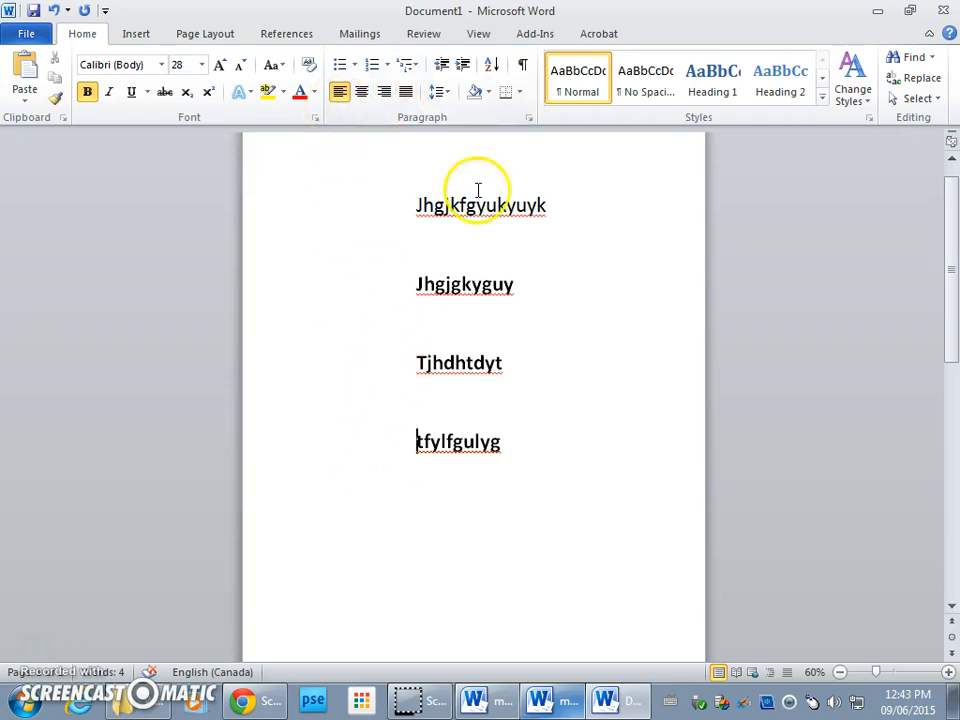
# Step: Undo the added sample lines and the indent and spacing changes of the first paragraph
pyautogui.click(54, 10)
pyautogui.click(54, 10)
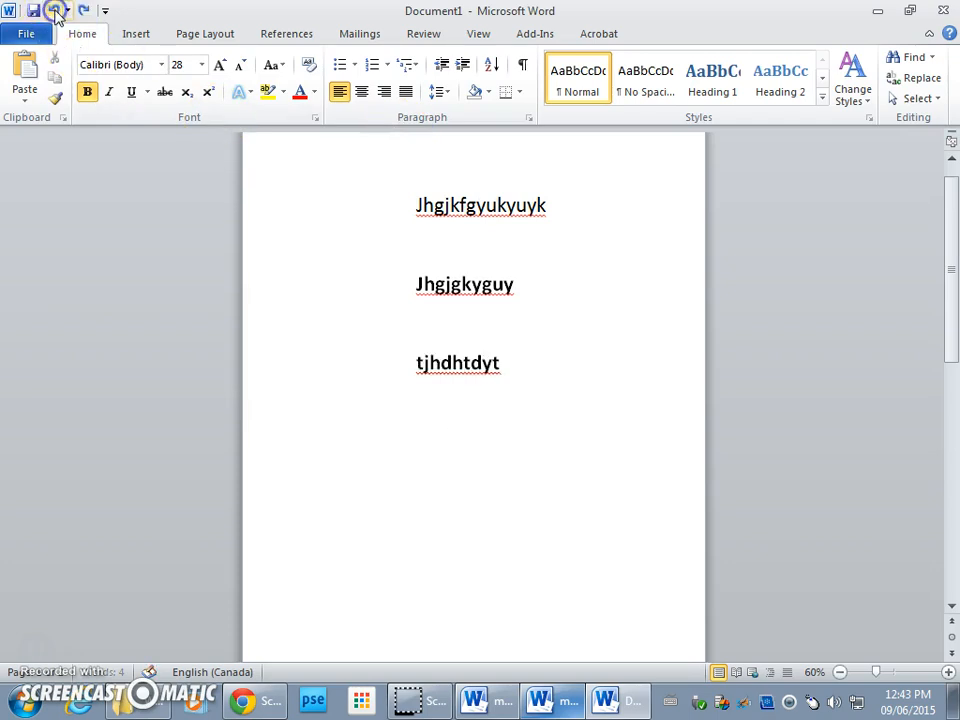
pyautogui.click(54, 10)
pyautogui.click(54, 10)
pyautogui.click(54, 10)
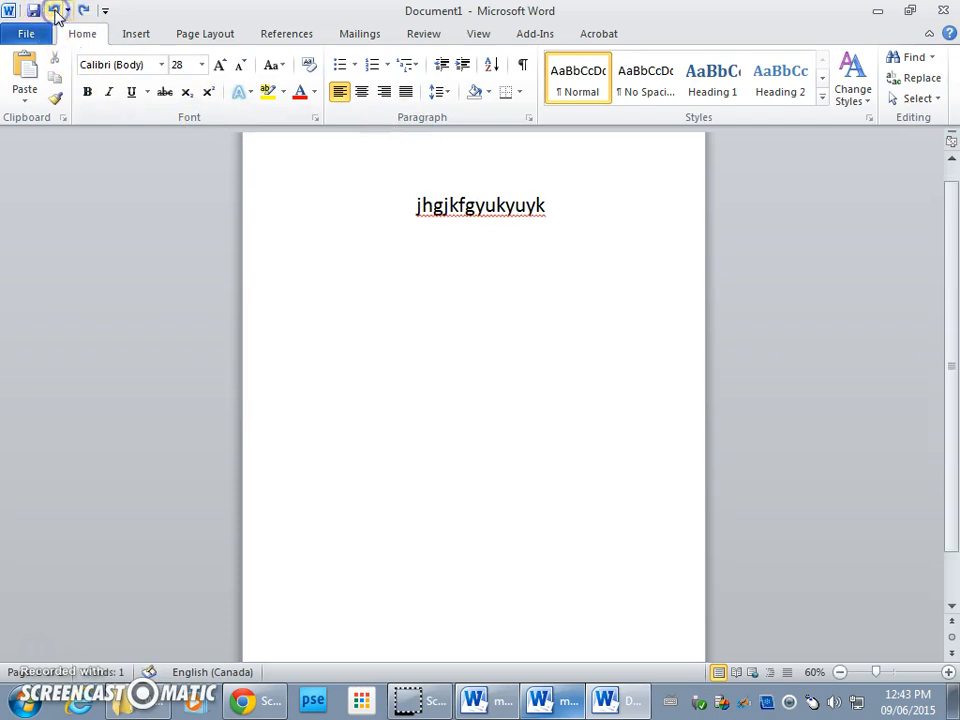
pyautogui.click(56, 12)
# Step: Set the font size of the empty line to 28 and add blank lines below the sample word
pyautogui.click(360, 258)
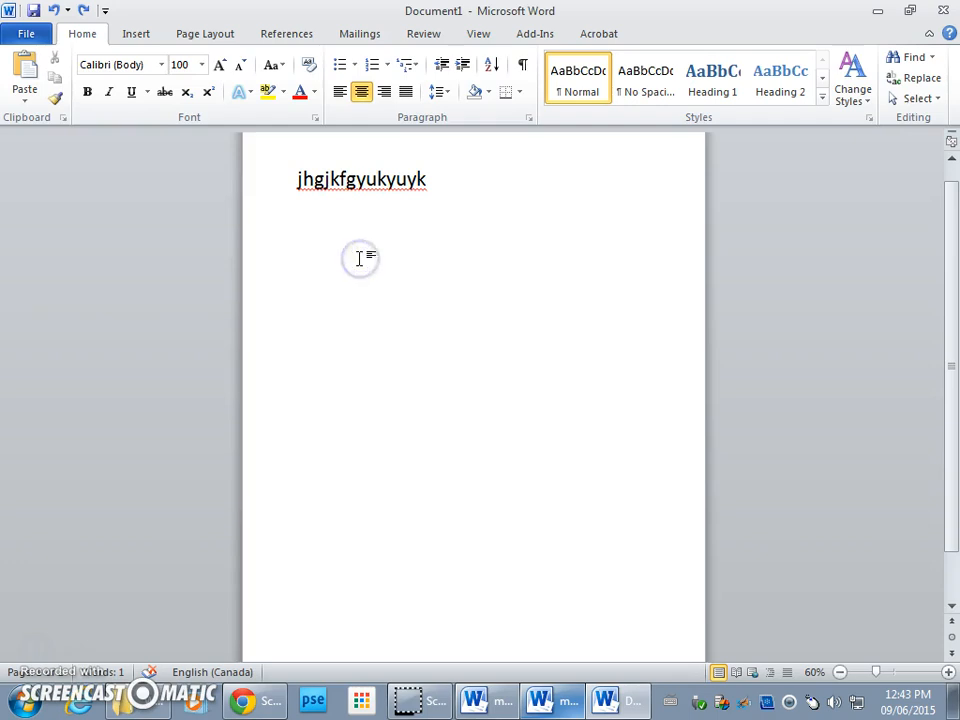
pyautogui.click(201, 64)
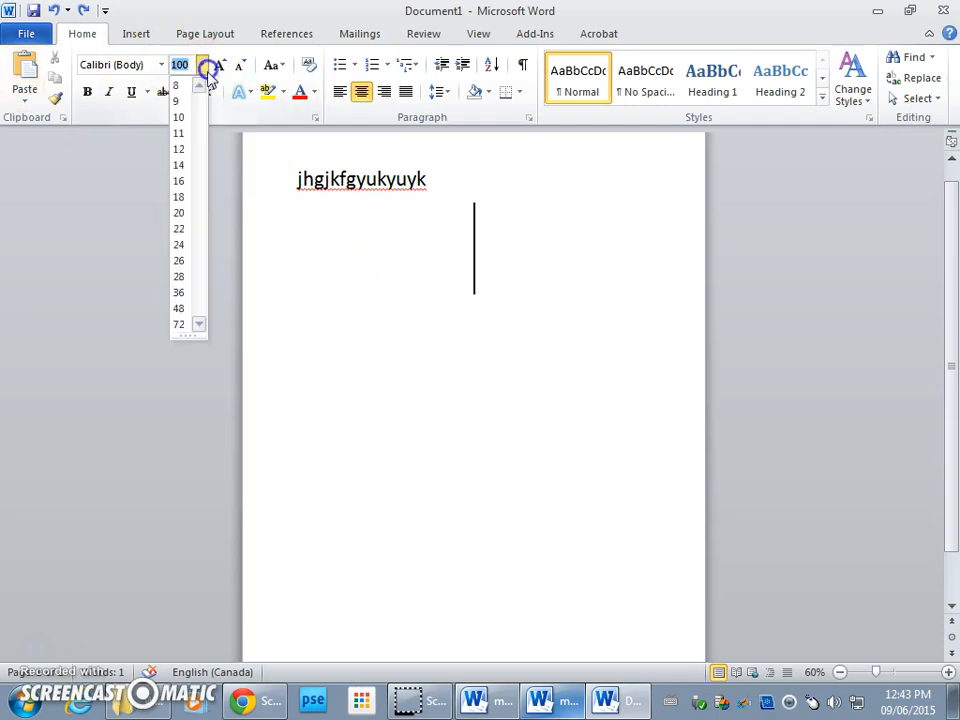
pyautogui.click(183, 277)
pyautogui.click(441, 188)
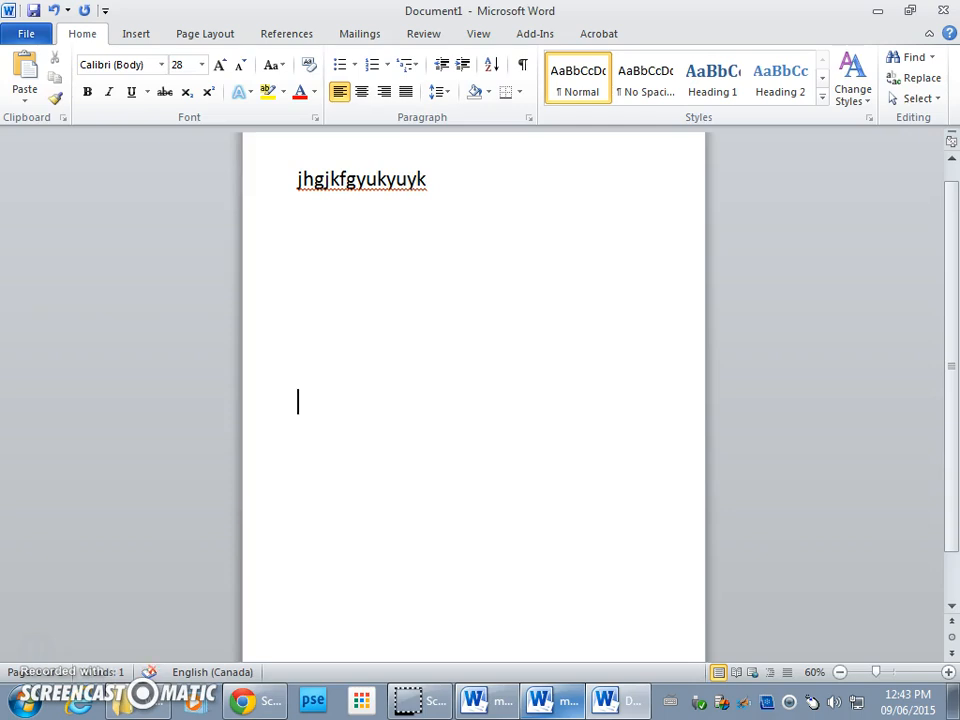
# Step: Draw the outer frame of a table by hand below the sample word with Draw Table
pyautogui.click(156, 36)
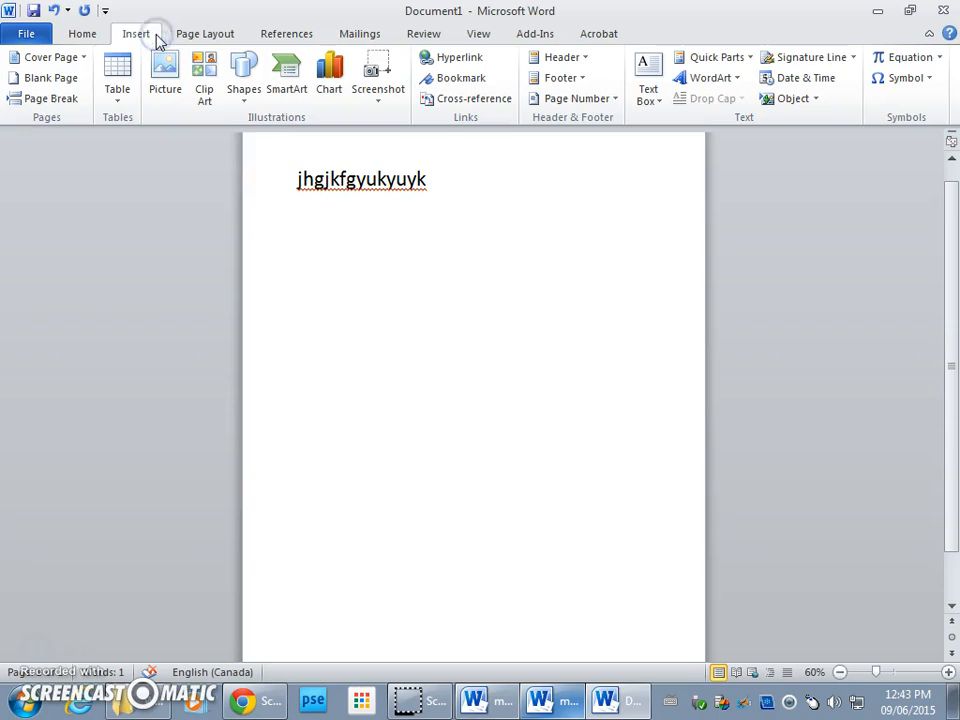
pyautogui.click(112, 100)
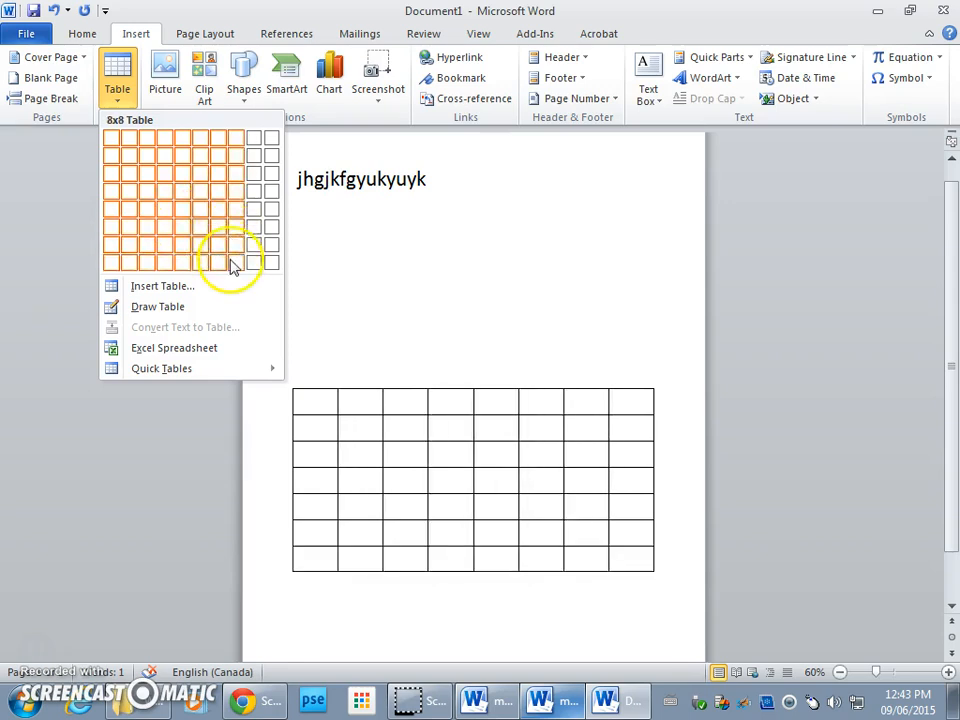
pyautogui.click(241, 307)
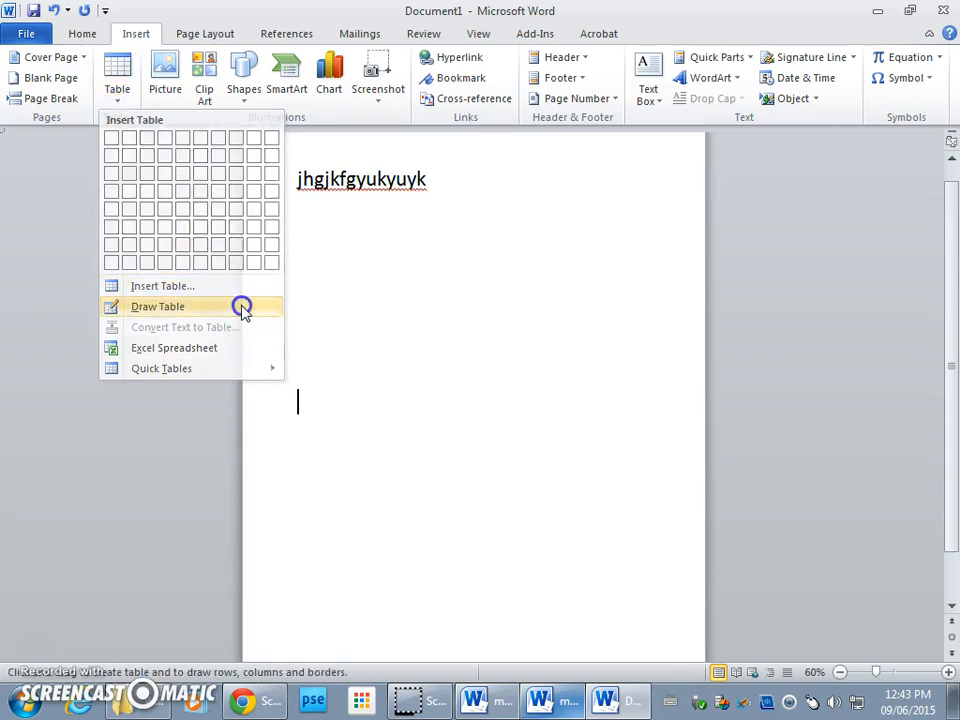
pyautogui.moveTo(325, 399)
pyautogui.mouseDown()
pyautogui.moveTo(463, 514)
pyautogui.moveTo(602, 557)
pyautogui.moveTo(600, 548)
pyautogui.mouseUp()
# Step: Divide the drawn frame into four rows and twelve uneven columns, and leave table drawing
pyautogui.moveTo(370, 356); pyautogui.dragTo(371, 376)
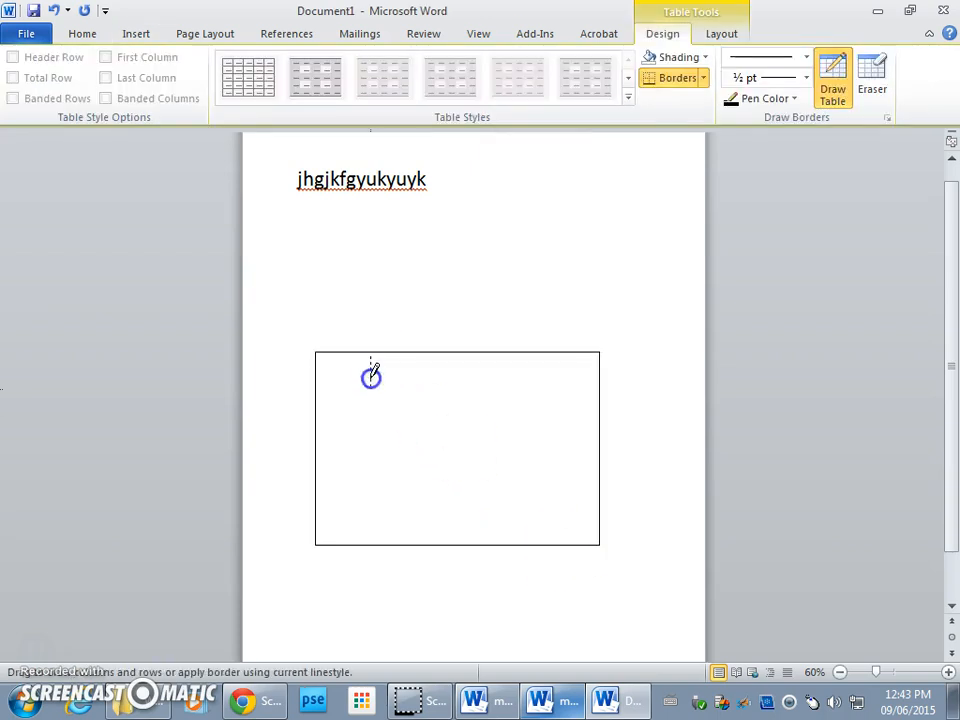
pyautogui.moveTo(371, 494); pyautogui.dragTo(371, 500)
pyautogui.moveTo(406, 356); pyautogui.dragTo(407, 520)
pyautogui.moveTo(373, 395); pyautogui.dragTo(576, 393)
pyautogui.moveTo(596, 437)
pyautogui.mouseDown()
pyautogui.moveTo(352, 438)
pyautogui.moveTo(572, 474)
pyautogui.mouseUp()
pyautogui.moveTo(472, 355)
pyautogui.mouseDown()
pyautogui.moveTo(471, 540)
pyautogui.moveTo(445, 525)
pyautogui.moveTo(445, 545)
pyautogui.mouseUp()
pyautogui.moveTo(437, 343); pyautogui.dragTo(436, 545)
pyautogui.moveTo(418, 407); pyautogui.dragTo(422, 546)
pyautogui.moveTo(502, 371); pyautogui.dragTo(501, 547)
pyautogui.moveTo(550, 375)
pyautogui.mouseDown()
pyautogui.moveTo(557, 535)
pyautogui.moveTo(543, 542)
pyautogui.mouseUp()
pyautogui.moveTo(527, 394); pyautogui.dragTo(527, 538)
pyautogui.moveTo(576, 390); pyautogui.dragTo(578, 545)
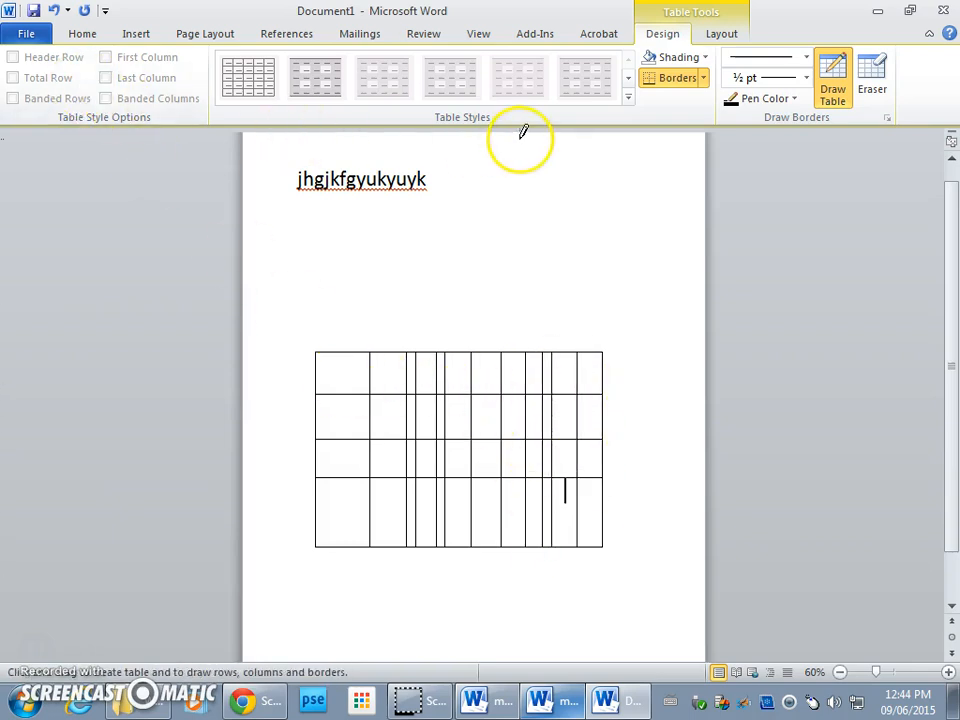
pyautogui.press('Escape')
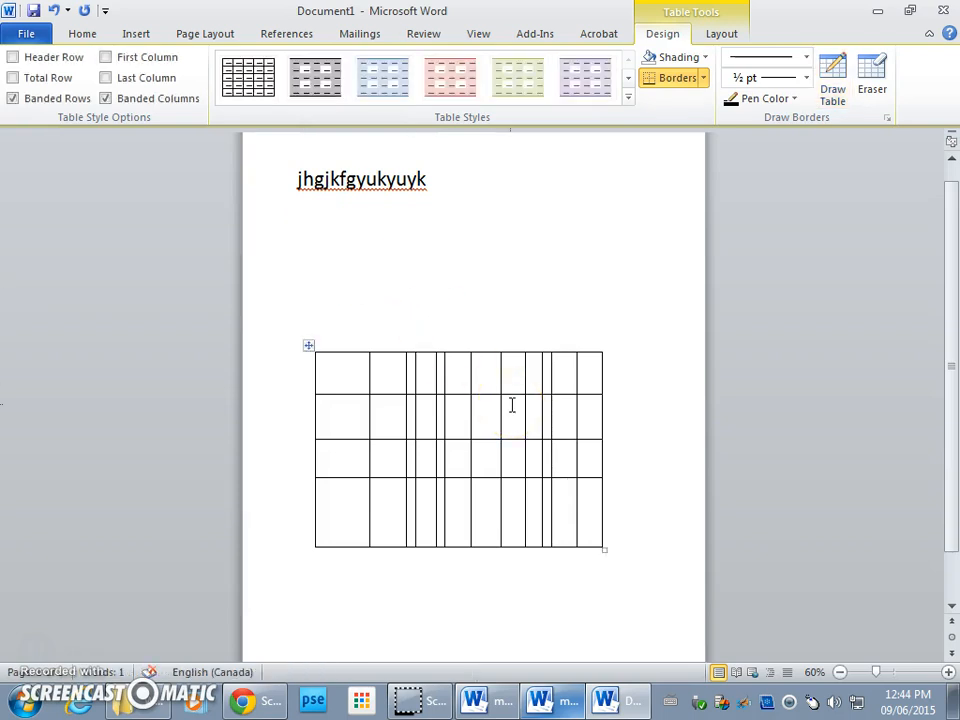
# Step: Delete a cell in the middle of the table's second row, shifting the remaining cells left
pyautogui.rightClick(511, 404)
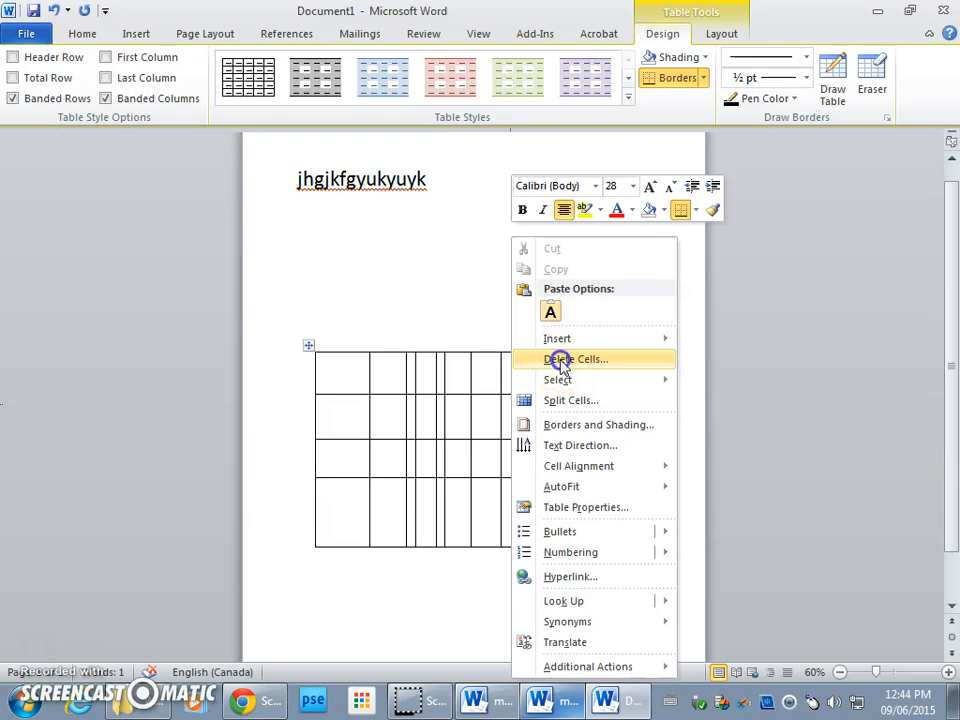
pyautogui.click(563, 360)
pyautogui.click(468, 381)
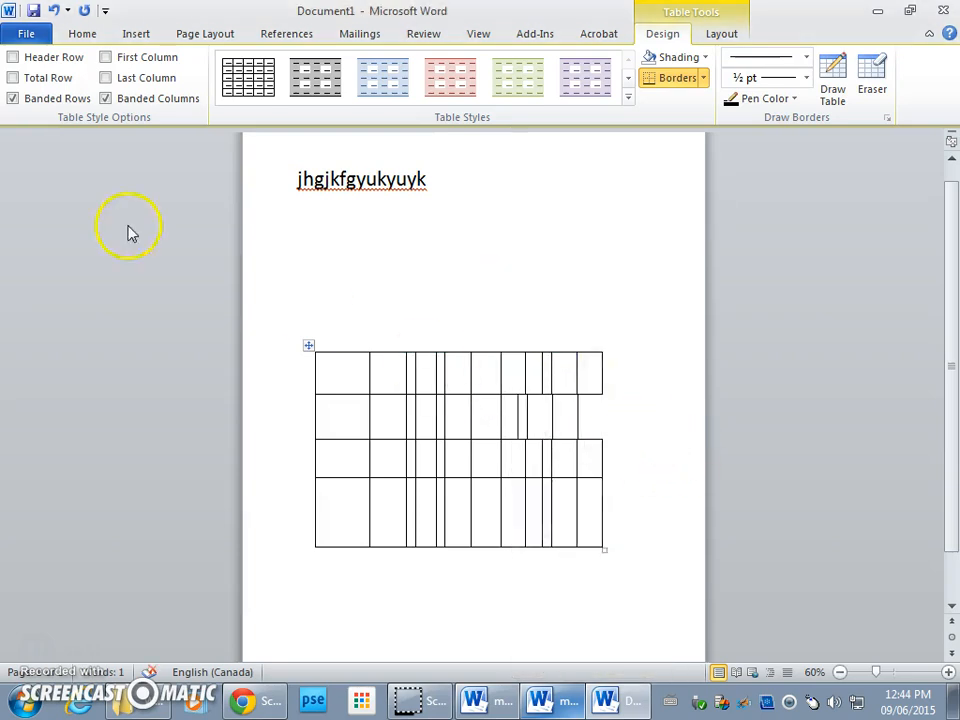
# Step: Undo the cell deletion and the drawing of the whole table
pyautogui.click(53, 10)
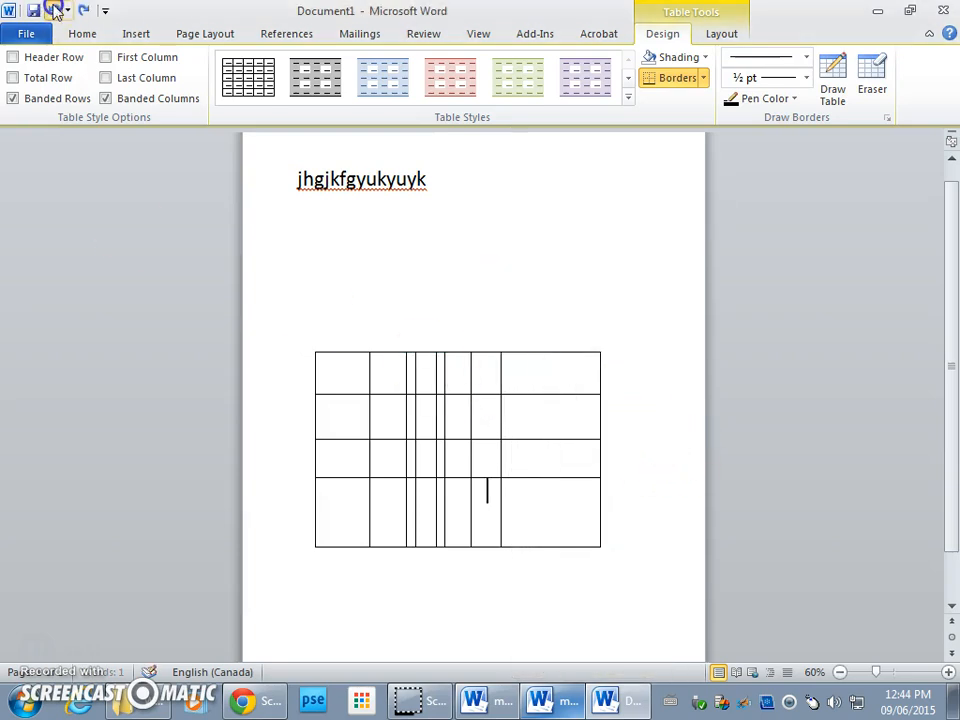
pyautogui.click(53, 10)
pyautogui.click(53, 10)
pyautogui.click(53, 10)
pyautogui.click(53, 10)
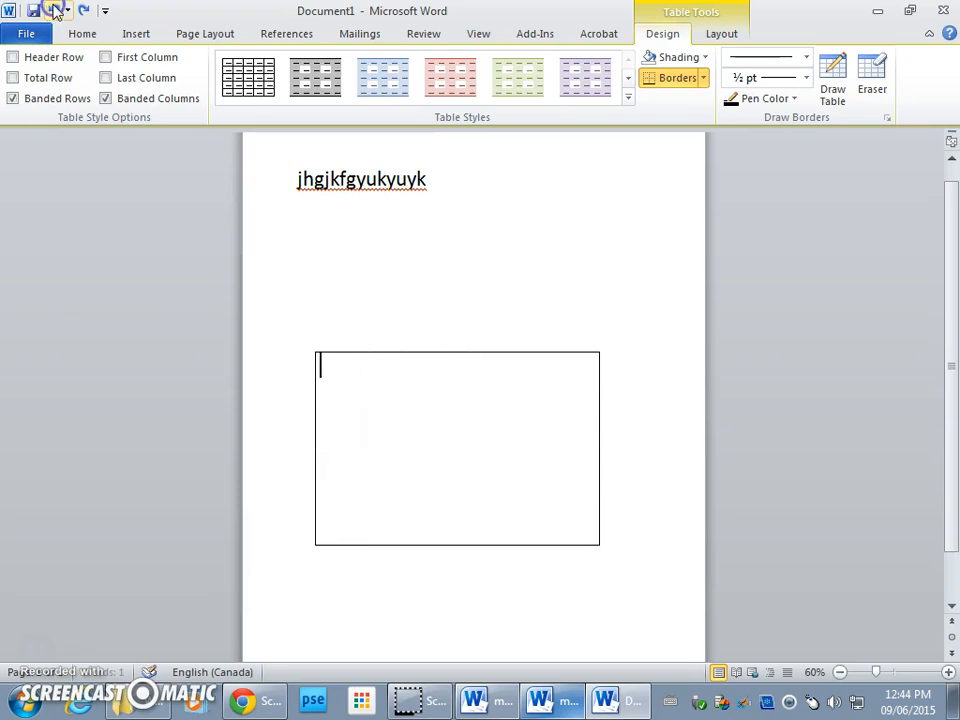
pyautogui.click(53, 10)
pyautogui.click(134, 35)
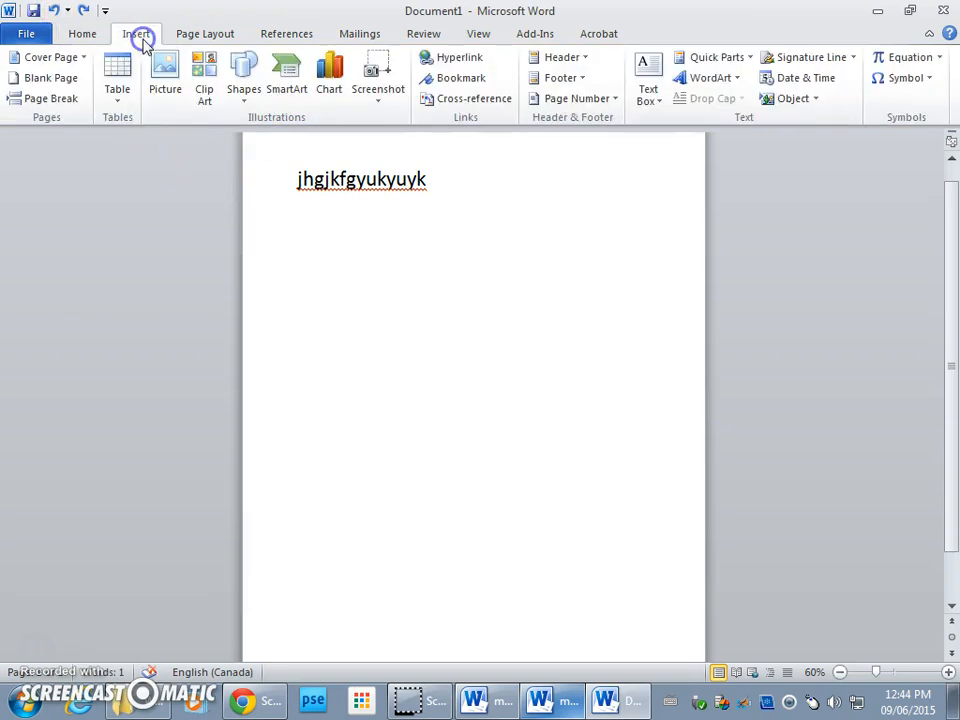
pyautogui.click(120, 72)
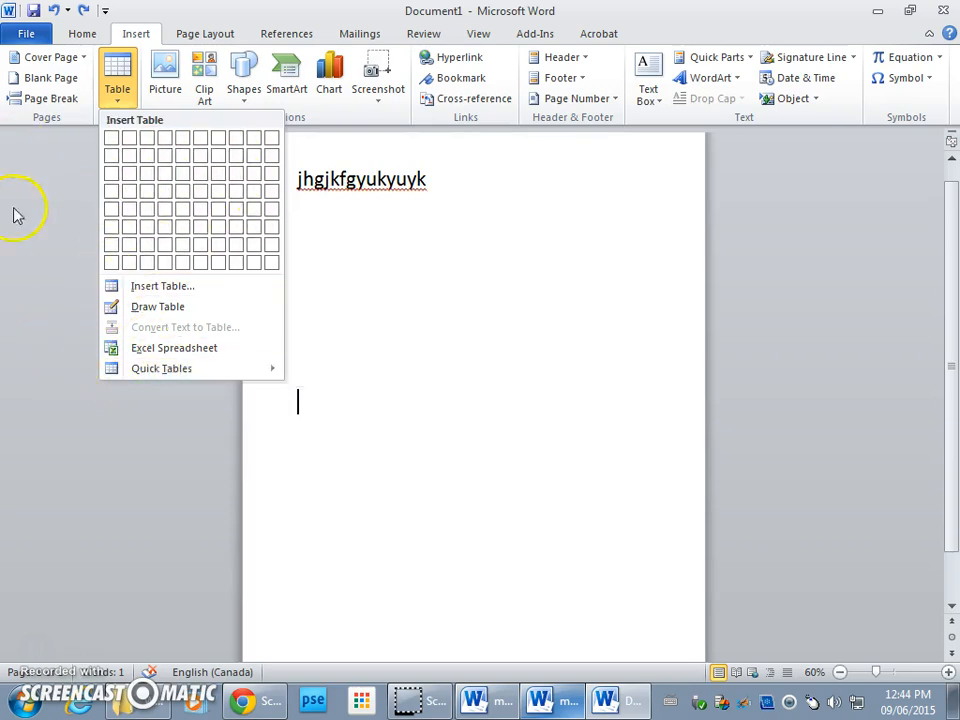
pyautogui.click(60, 540)
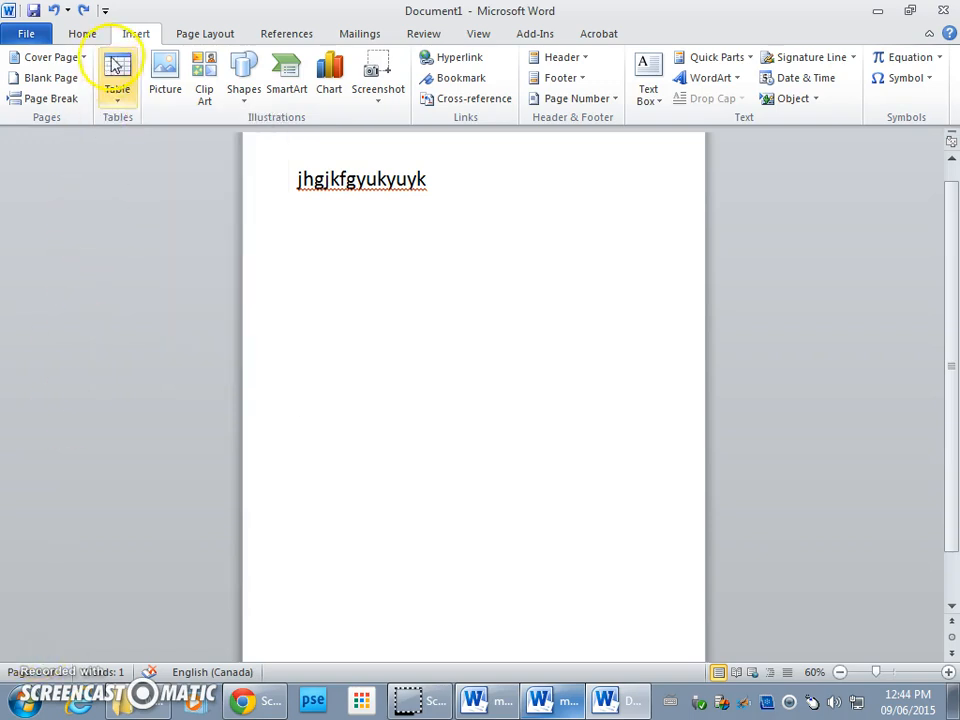
pyautogui.click(165, 80)
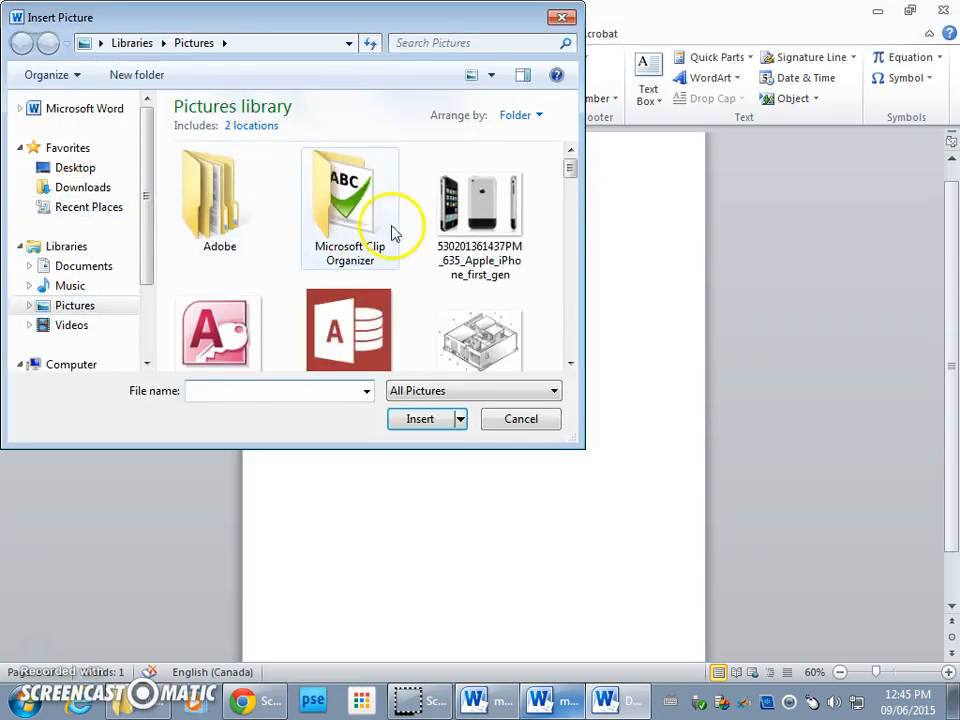
pyautogui.moveTo(568, 169)
pyautogui.mouseDown()
pyautogui.moveTo(568, 221)
pyautogui.moveTo(569, 188)
pyautogui.mouseUp()
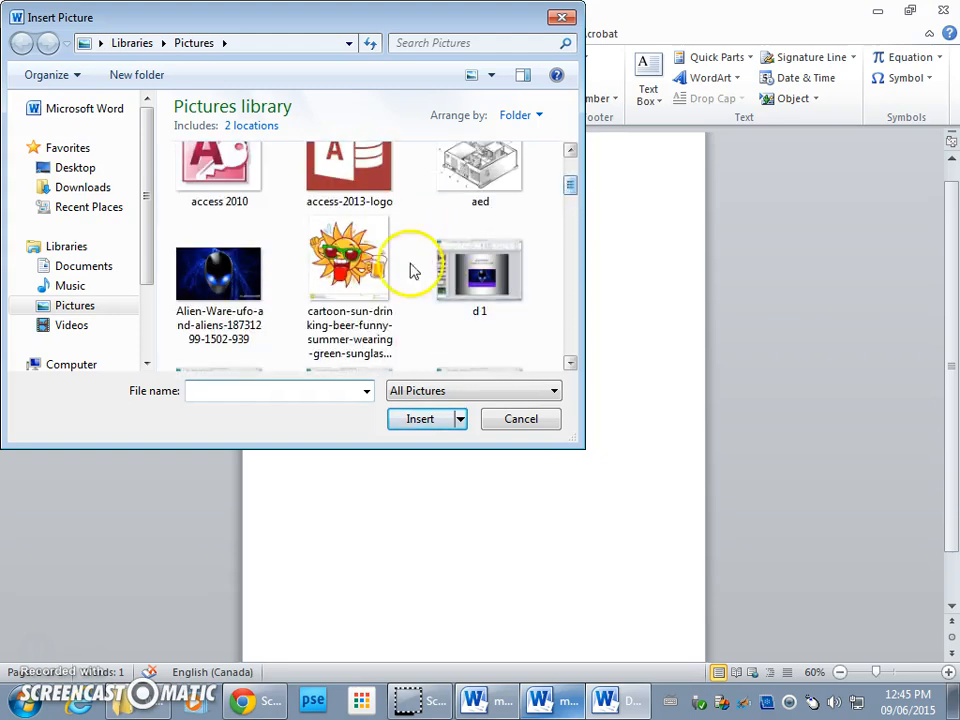
pyautogui.doubleClick(236, 276)
# Step: Try to move the inline picture to different places on the page and towards the second page
pyautogui.moveTo(377, 422); pyautogui.dragTo(422, 358)
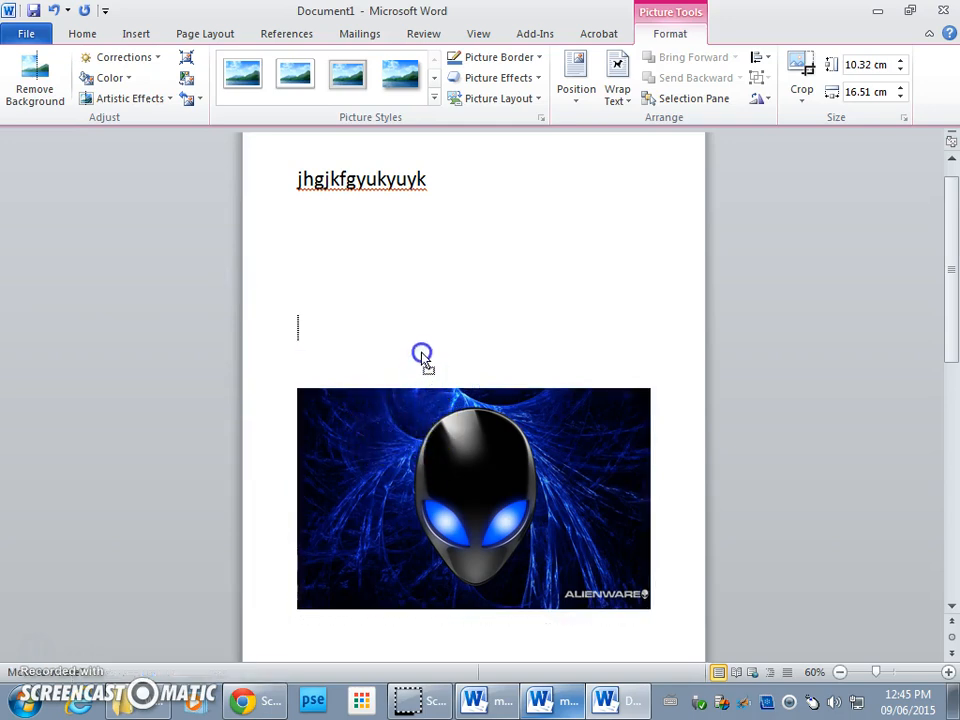
pyautogui.moveTo(432, 310); pyautogui.dragTo(575, 383)
pyautogui.moveTo(398, 520); pyautogui.dragTo(387, 546)
pyautogui.moveTo(397, 467); pyautogui.dragTo(453, 463)
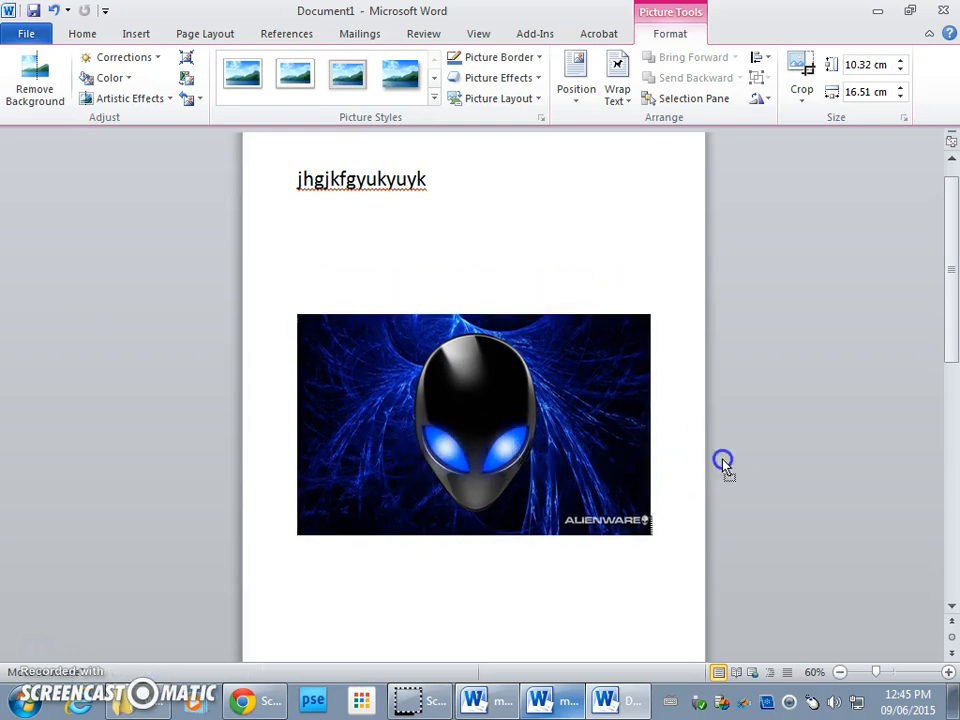
pyautogui.moveTo(621, 458); pyautogui.dragTo(699, 458)
pyautogui.click(568, 463)
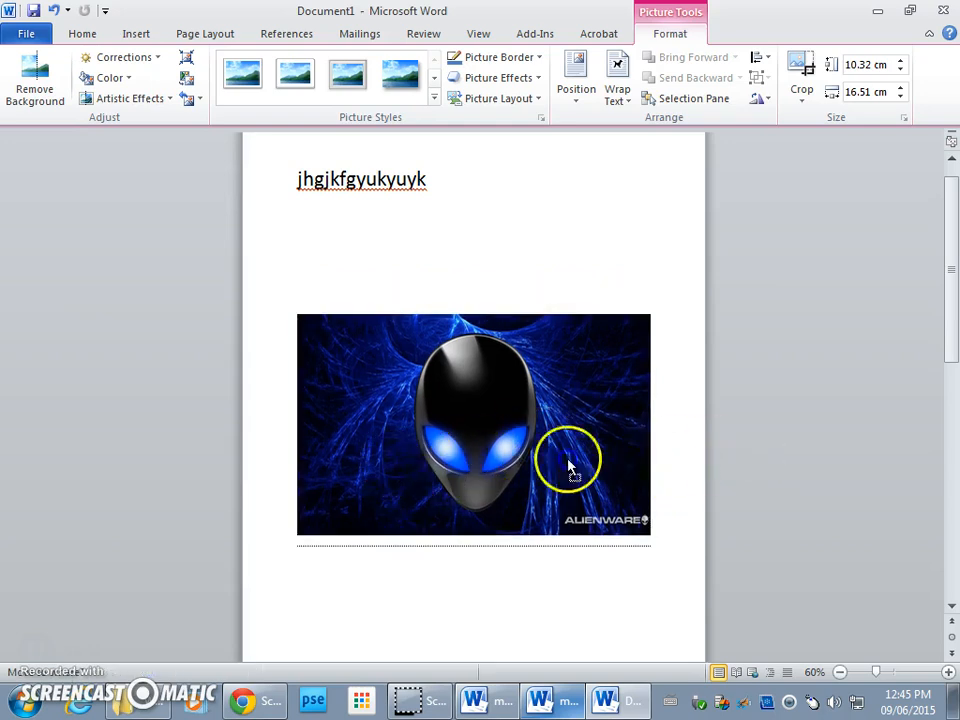
pyautogui.moveTo(953, 370); pyautogui.dragTo(949, 437)
pyautogui.moveTo(463, 208); pyautogui.dragTo(473, 245)
pyautogui.click(828, 372)
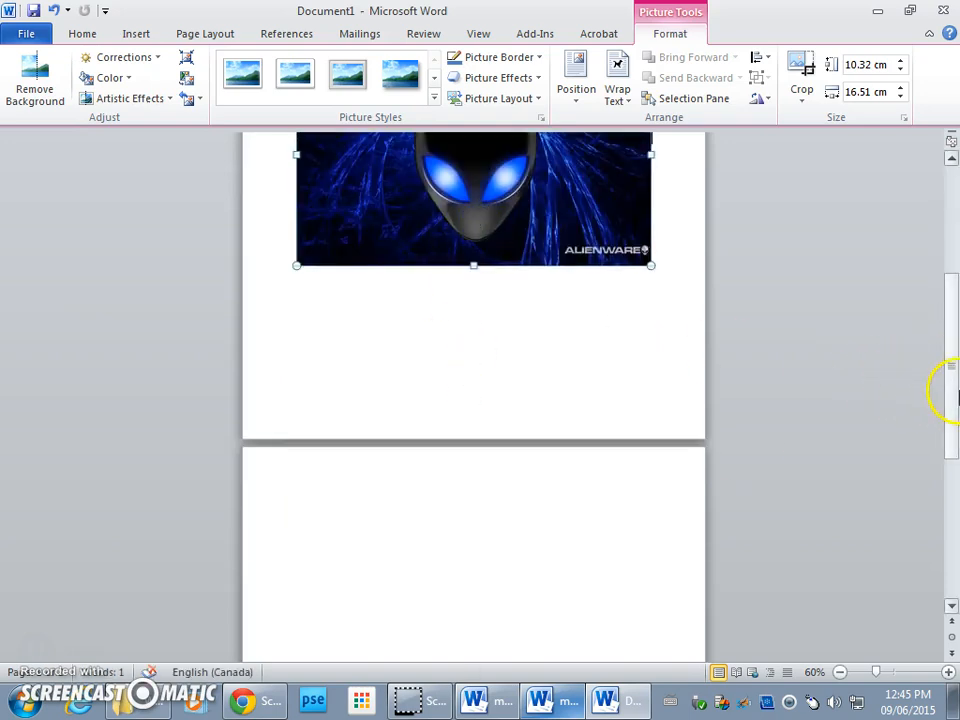
# Step: Shrink the picture proportionally to about 4.05 cm high and 6.48 cm wide, and try to move it across the page
pyautogui.moveTo(949, 395); pyautogui.dragTo(951, 300)
pyautogui.click(653, 296)
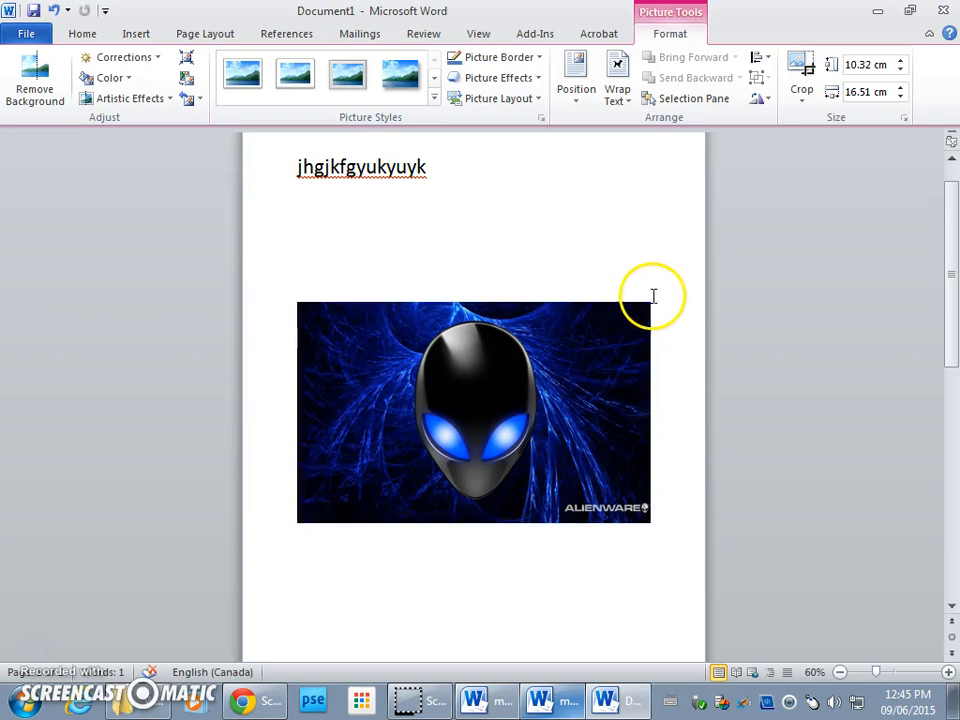
pyautogui.click(649, 302)
pyautogui.moveTo(654, 300); pyautogui.dragTo(377, 474)
pyautogui.moveTo(446, 354); pyautogui.dragTo(631, 382)
pyautogui.moveTo(335, 365); pyautogui.dragTo(487, 342)
pyautogui.click(428, 375)
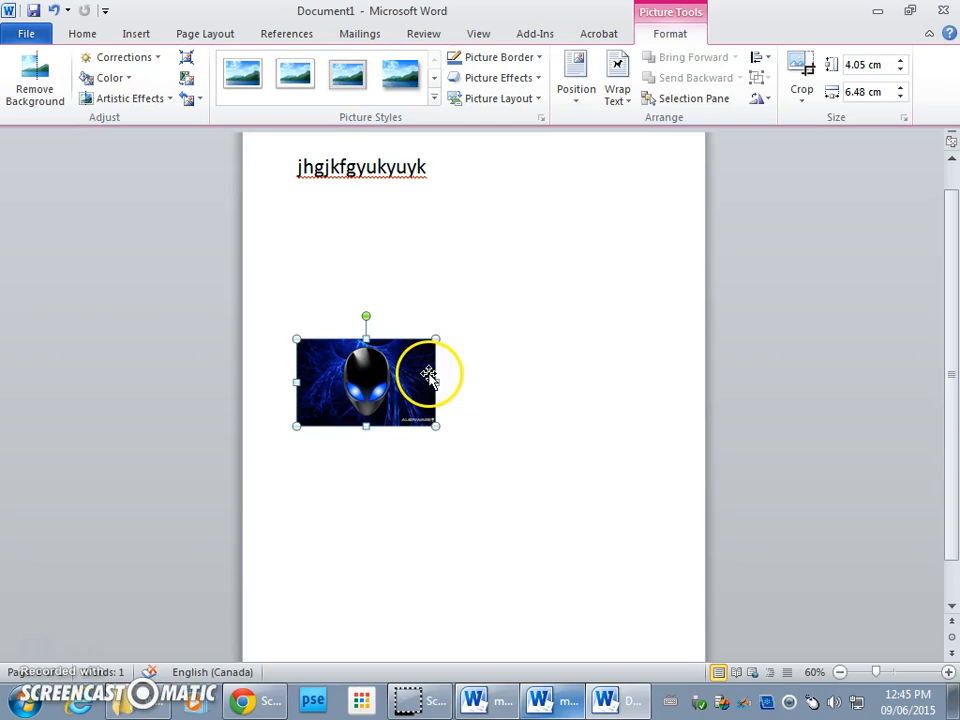
pyautogui.click(369, 382)
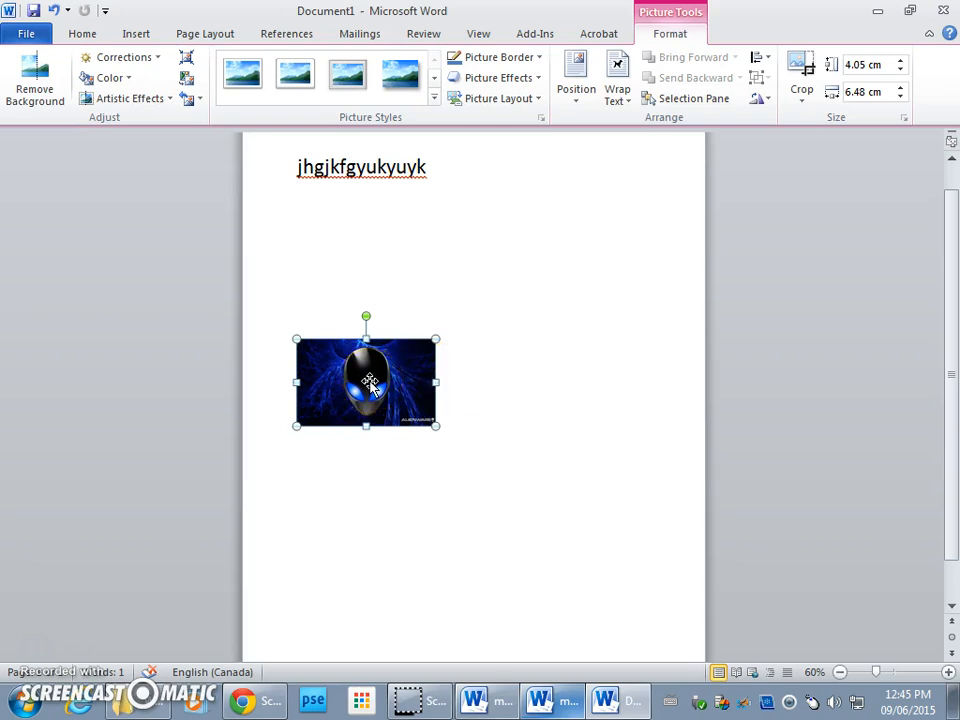
# Step: Set the picture's text wrapping to In Front of Text and move it freely to the middle of the page
pyautogui.rightClick(370, 384)
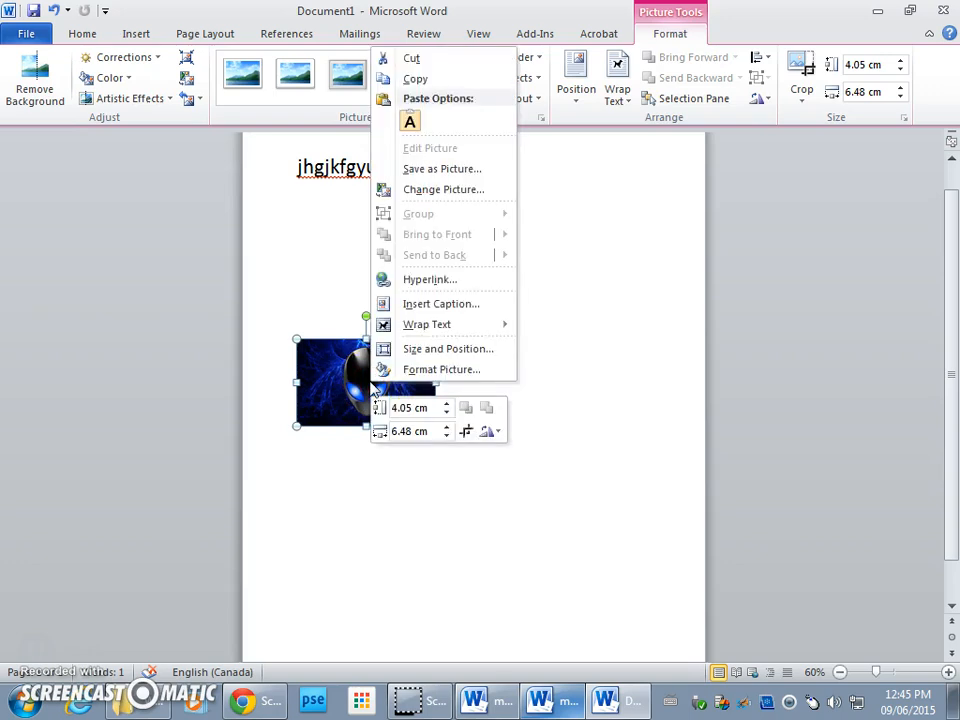
pyautogui.moveTo(404, 334)
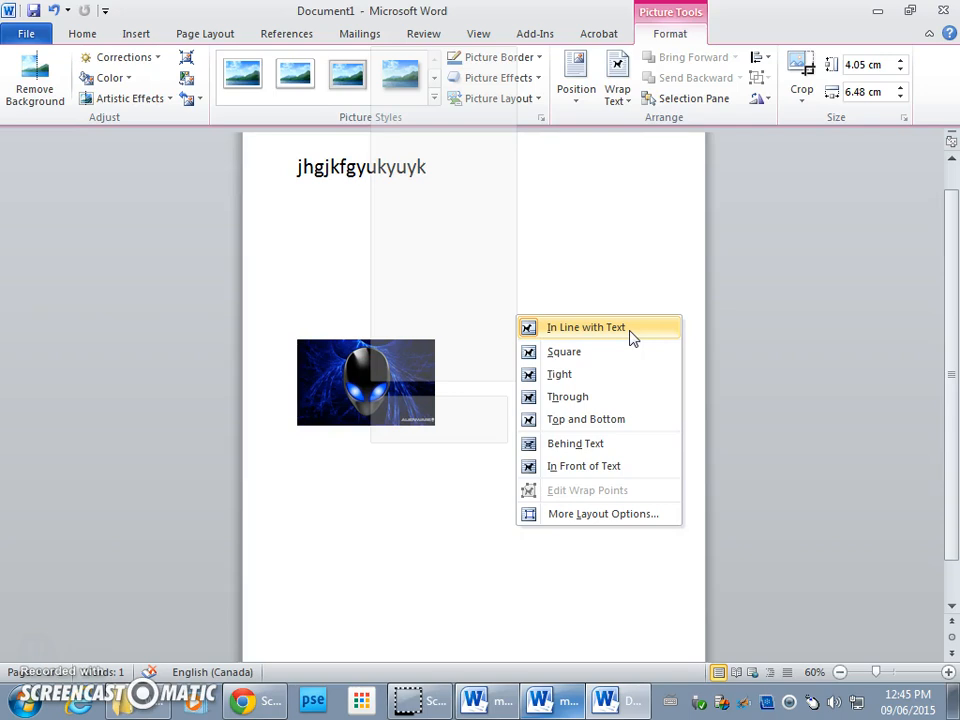
pyautogui.click(614, 466)
pyautogui.moveTo(373, 400); pyautogui.dragTo(625, 359)
pyautogui.moveTo(680, 391); pyautogui.dragTo(491, 447)
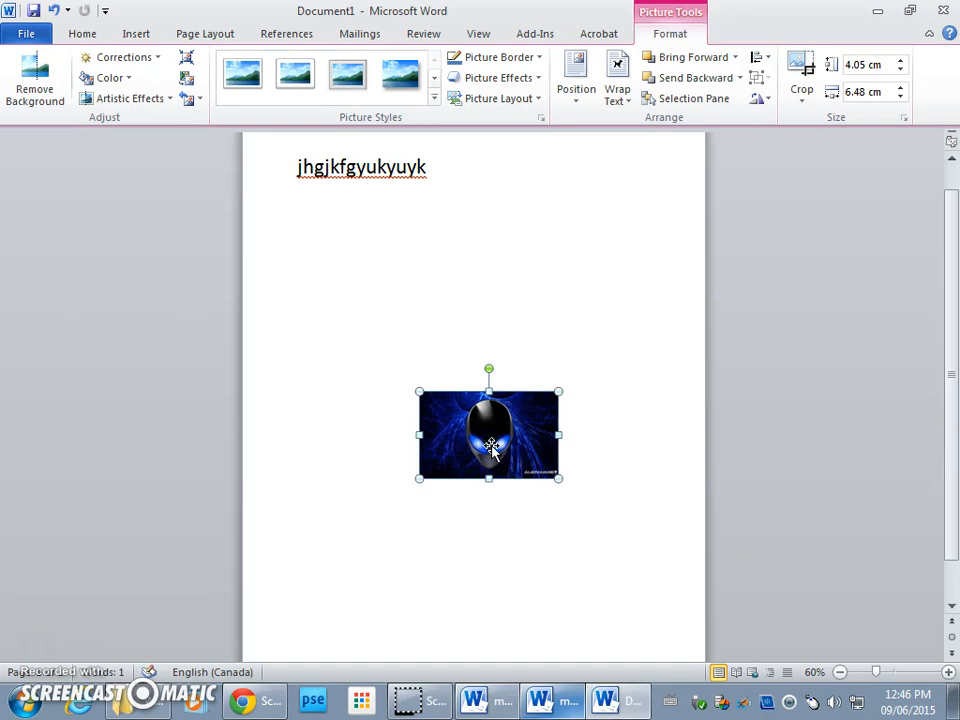
# Step: Delete the picture from the document
pyautogui.rightClick(491, 446)
pyautogui.click(371, 347)
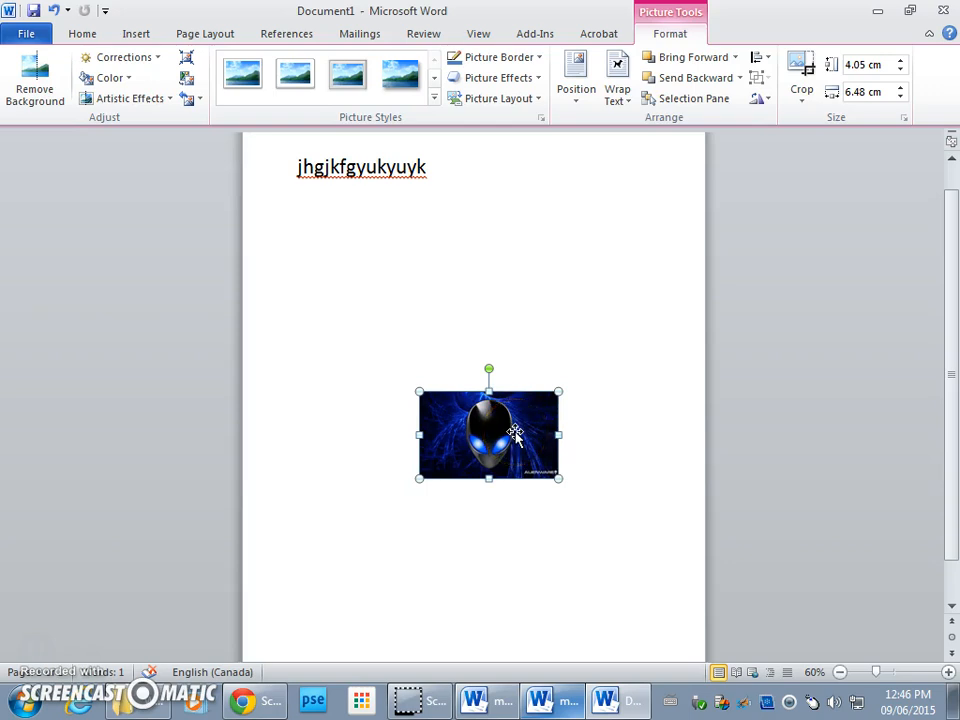
pyautogui.press('Delete')
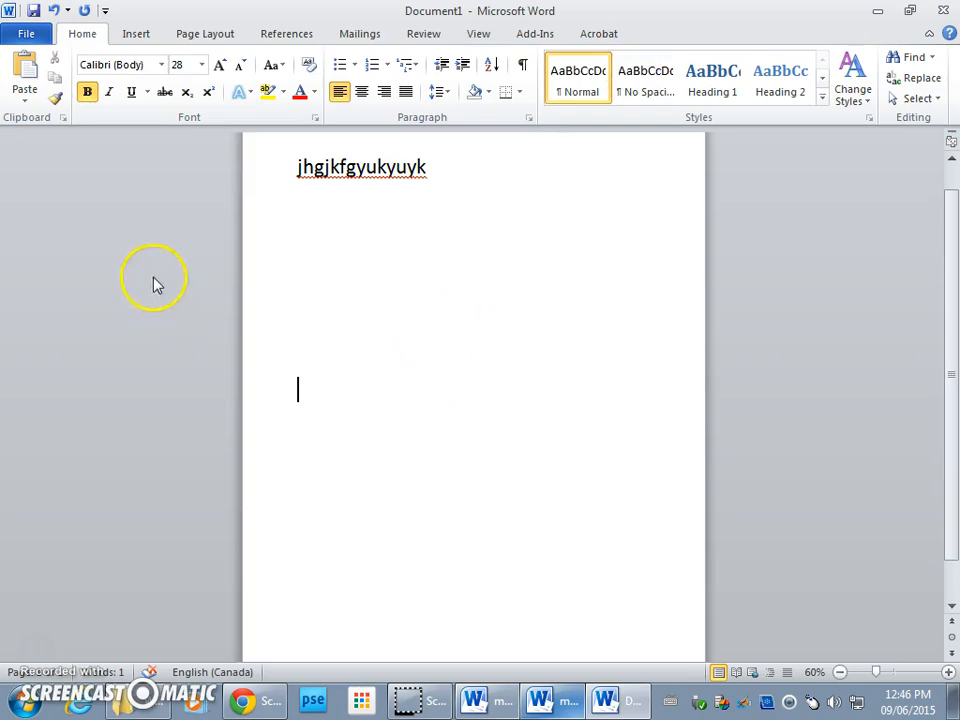
# Step: Restore the deleted picture and crop its upper-right corner inward, to about 3.46 cm high and 5.52 cm wide
pyautogui.click(54, 11)
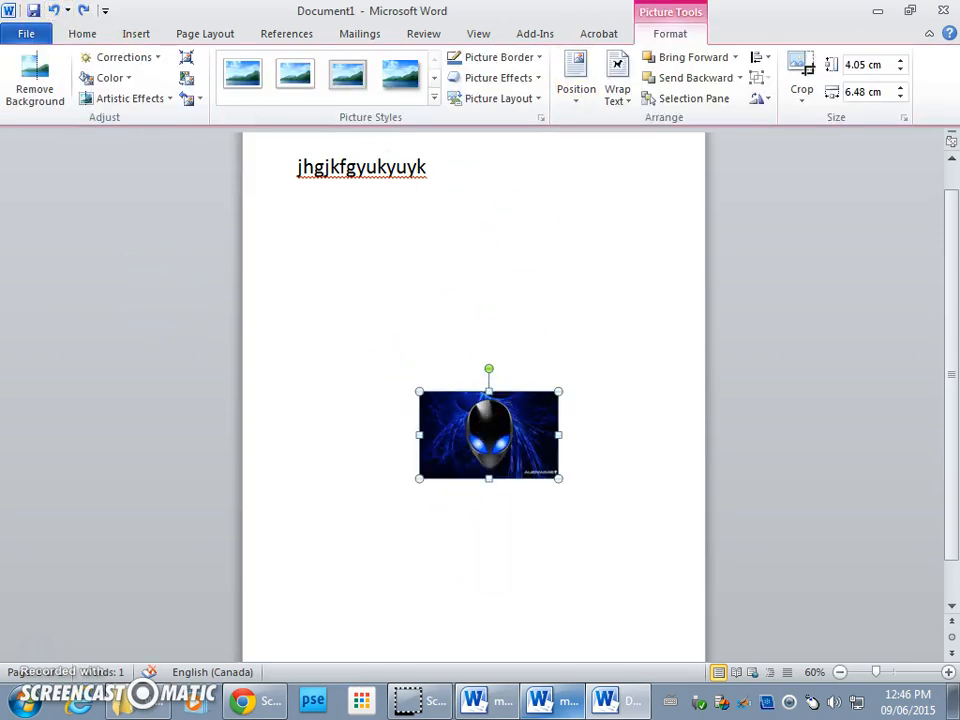
pyautogui.click(135, 34)
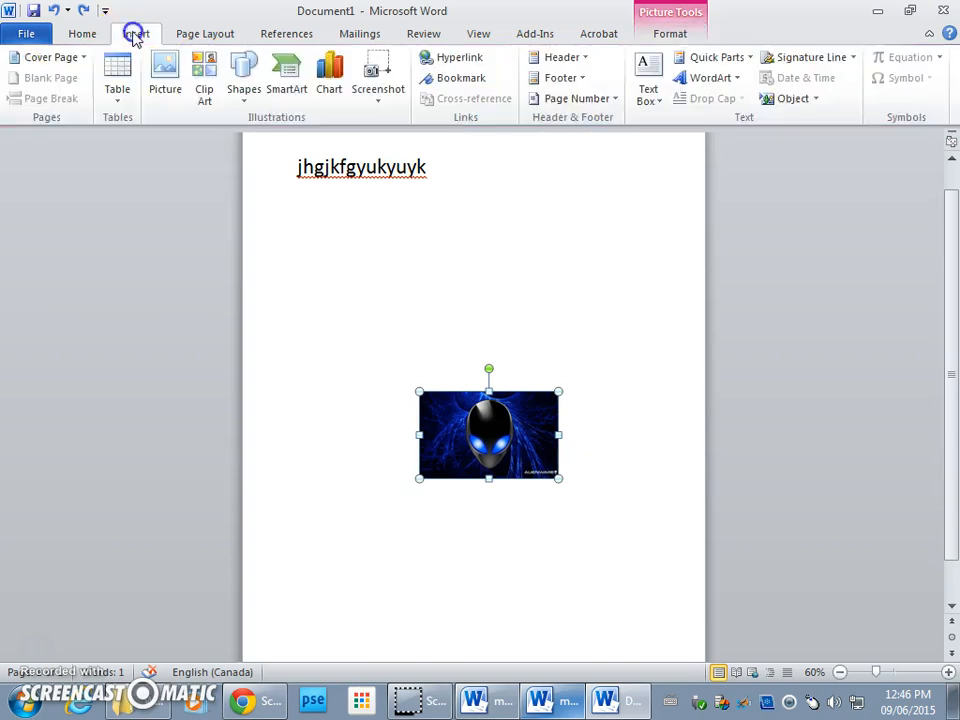
pyautogui.click(688, 12)
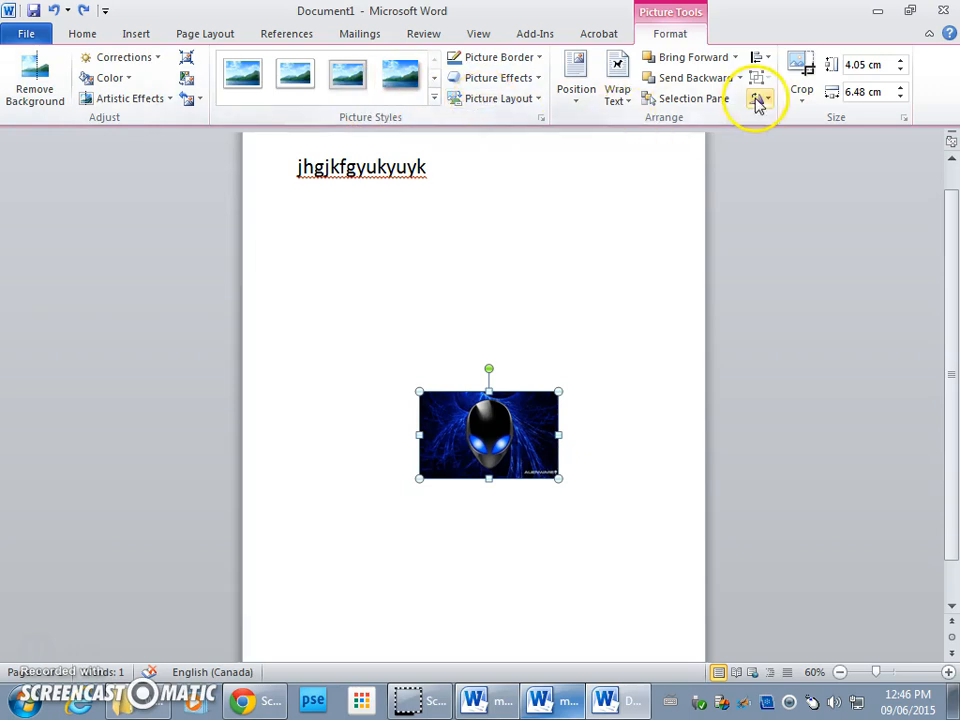
pyautogui.click(803, 69)
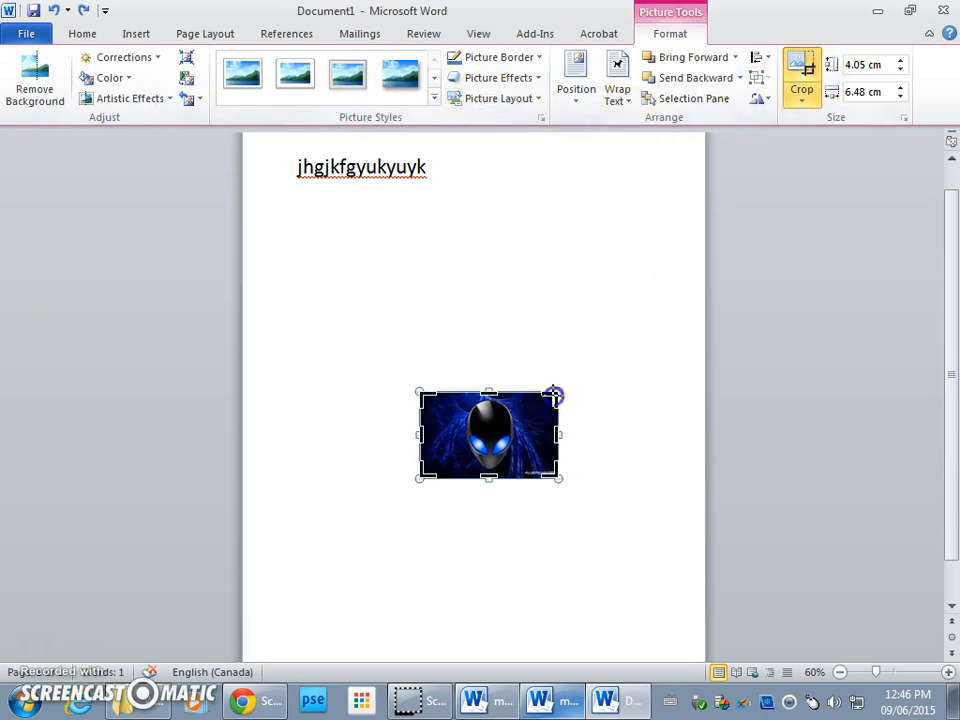
pyautogui.moveTo(553, 395); pyautogui.dragTo(537, 405)
pyautogui.click(417, 474)
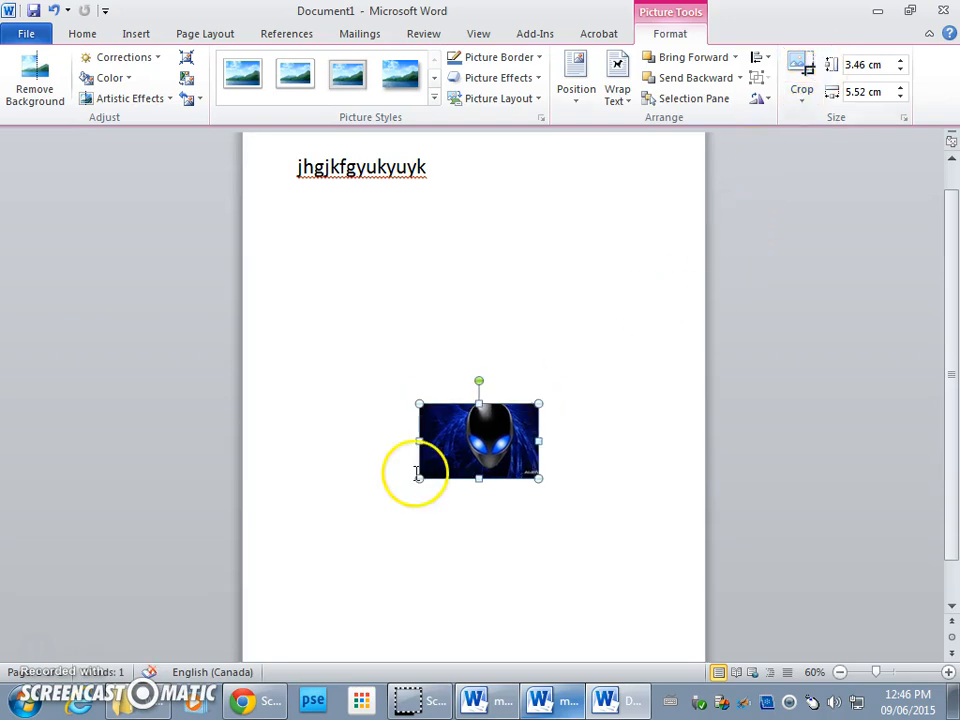
# Step: Apply the black-rimmed oval picture style with a shadow to the cropped picture, and delete the picture from the document
pyautogui.click(436, 99)
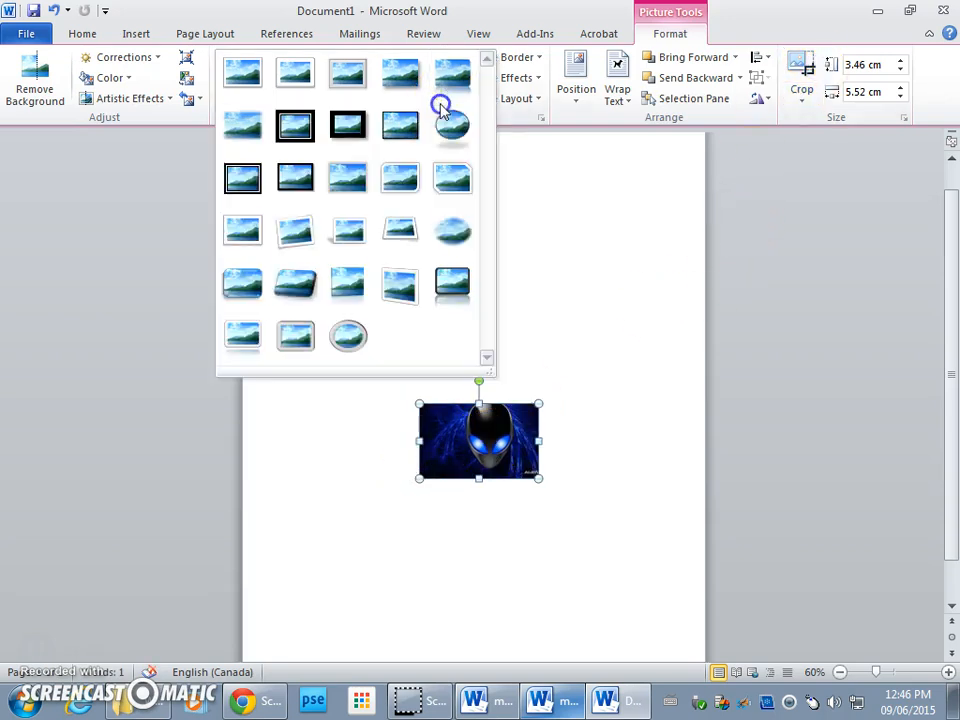
pyautogui.click(453, 118)
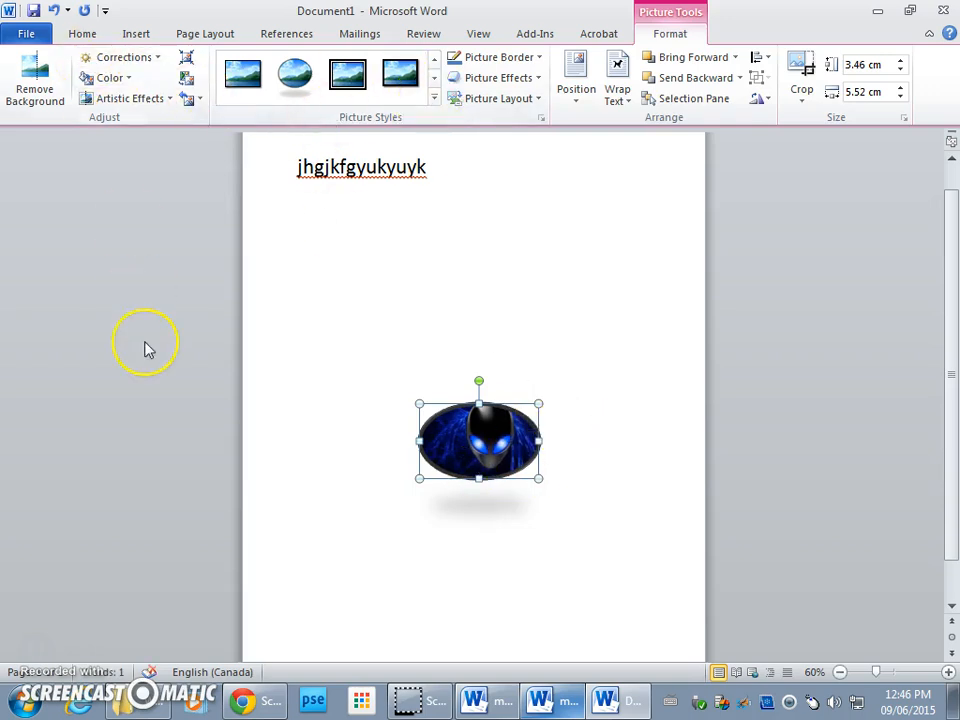
pyautogui.press('Delete')
# Step: Insert a large smiley face shape in the middle of the page below the text line
pyautogui.click(138, 34)
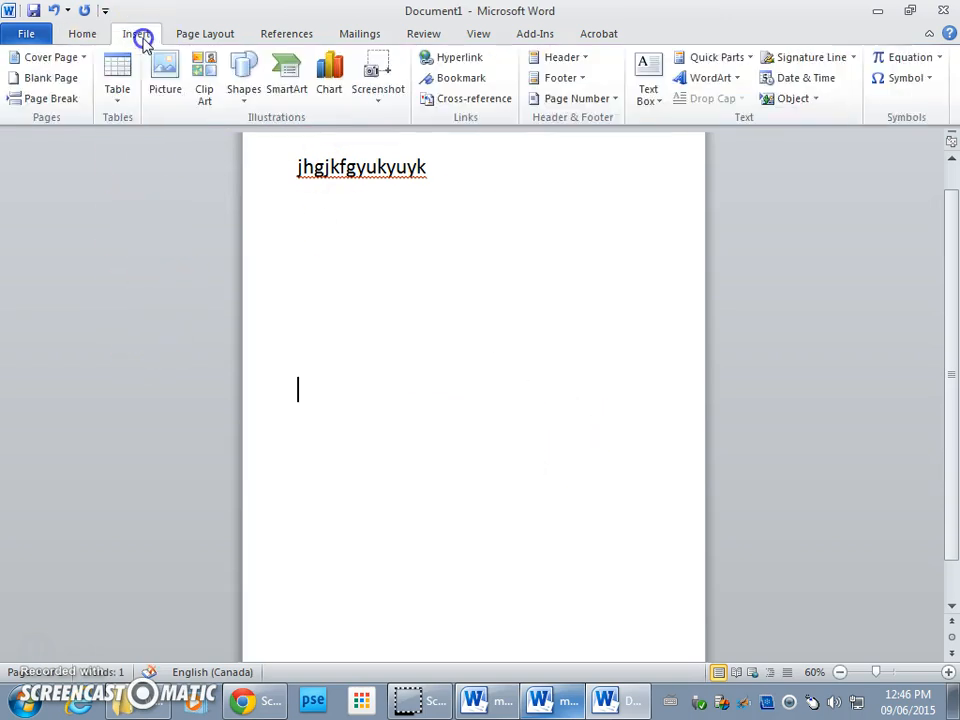
pyautogui.click(243, 92)
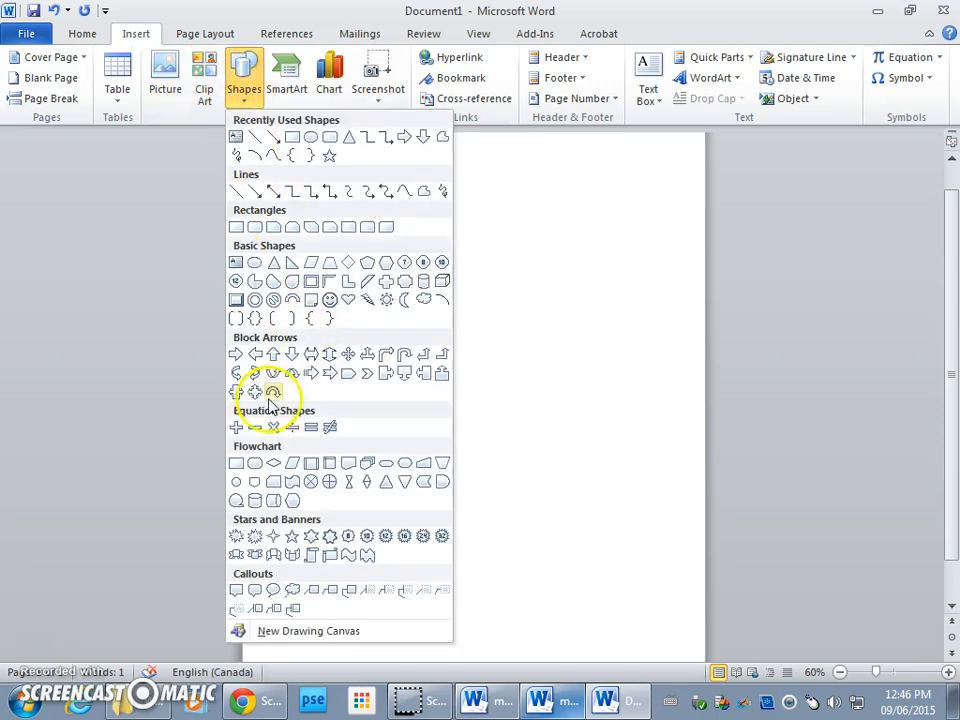
pyautogui.click(329, 299)
pyautogui.moveTo(369, 319); pyautogui.dragTo(579, 583)
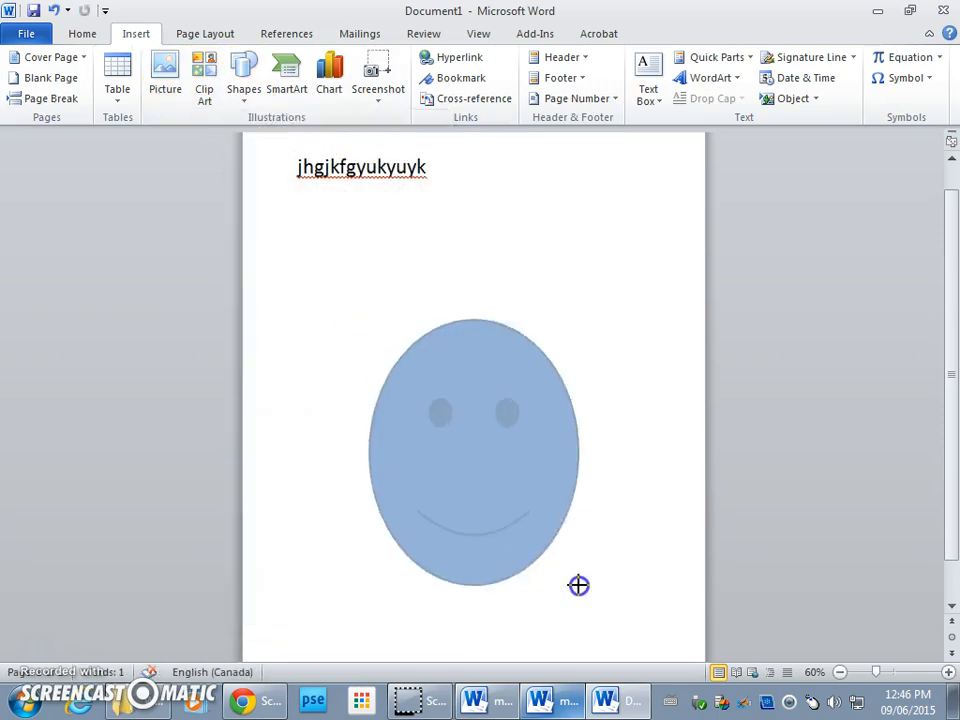